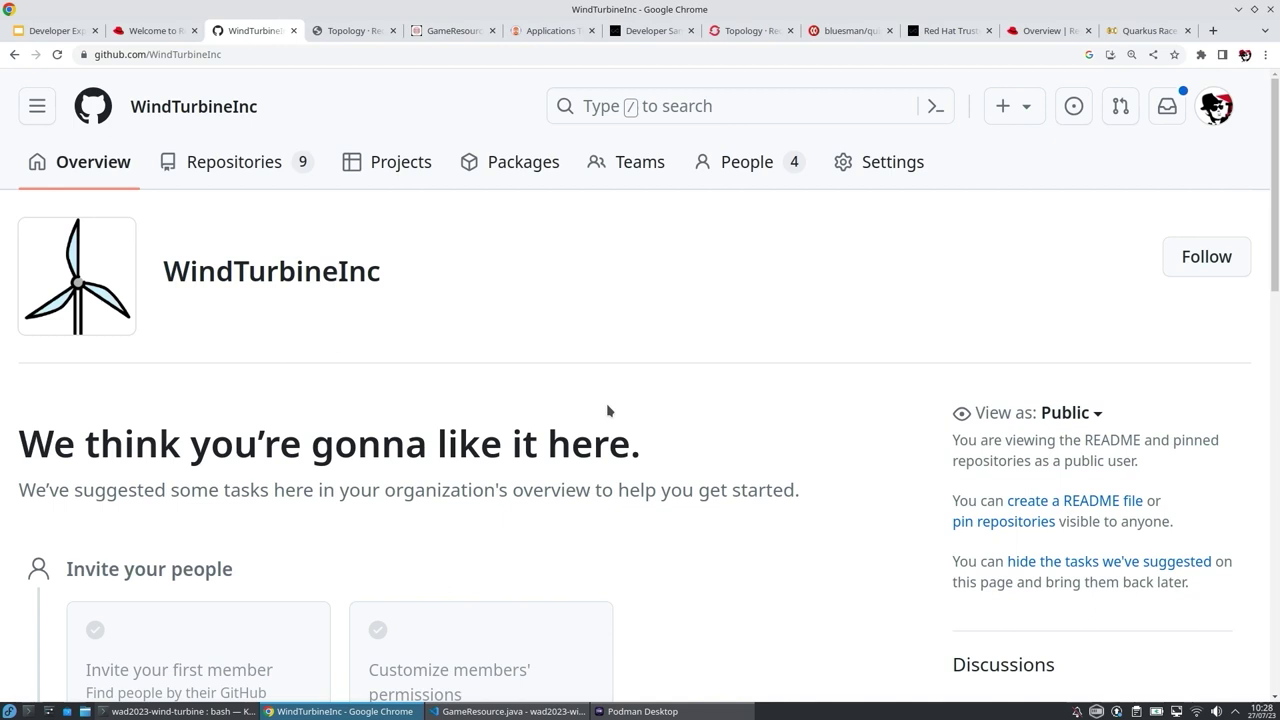
# Step: Look over the WindTurbineInc organization's overview page on GitHub, including its repositories, people and top languages
pyautogui.scroll(-3, 614, 394)
pyautogui.scroll(3, 614, 394)
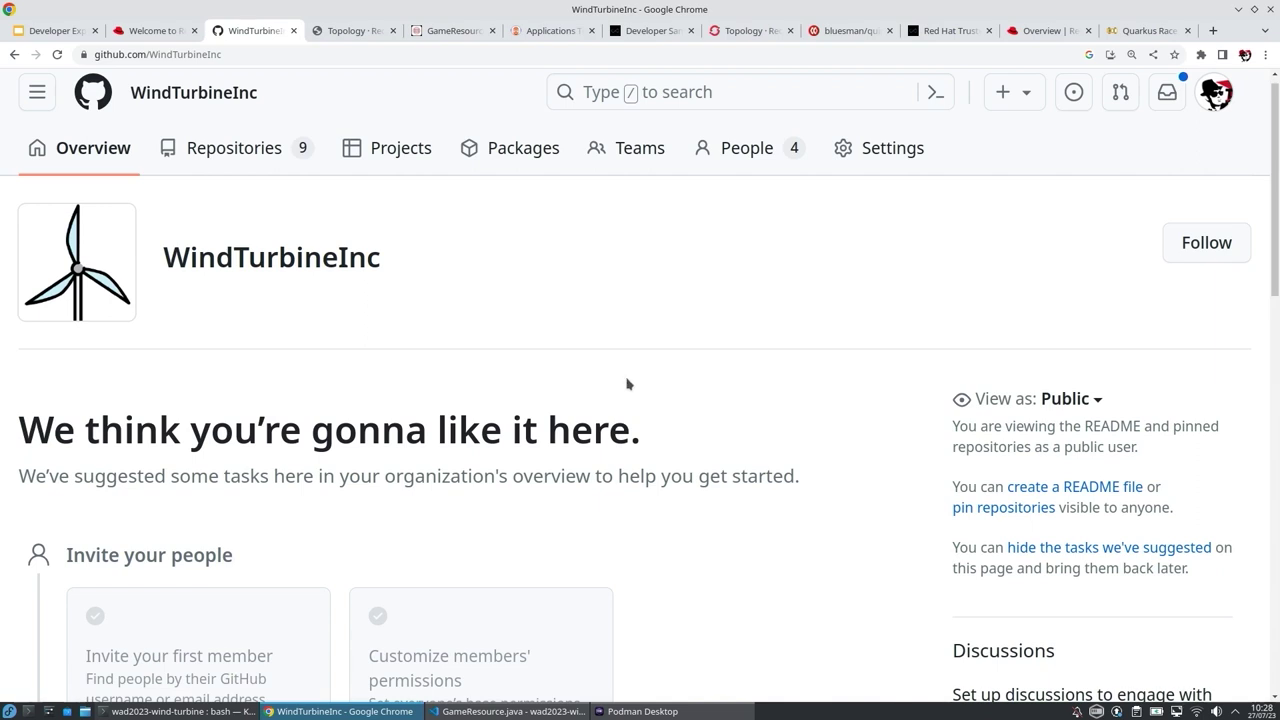
pyautogui.scroll(-2, 632, 402)
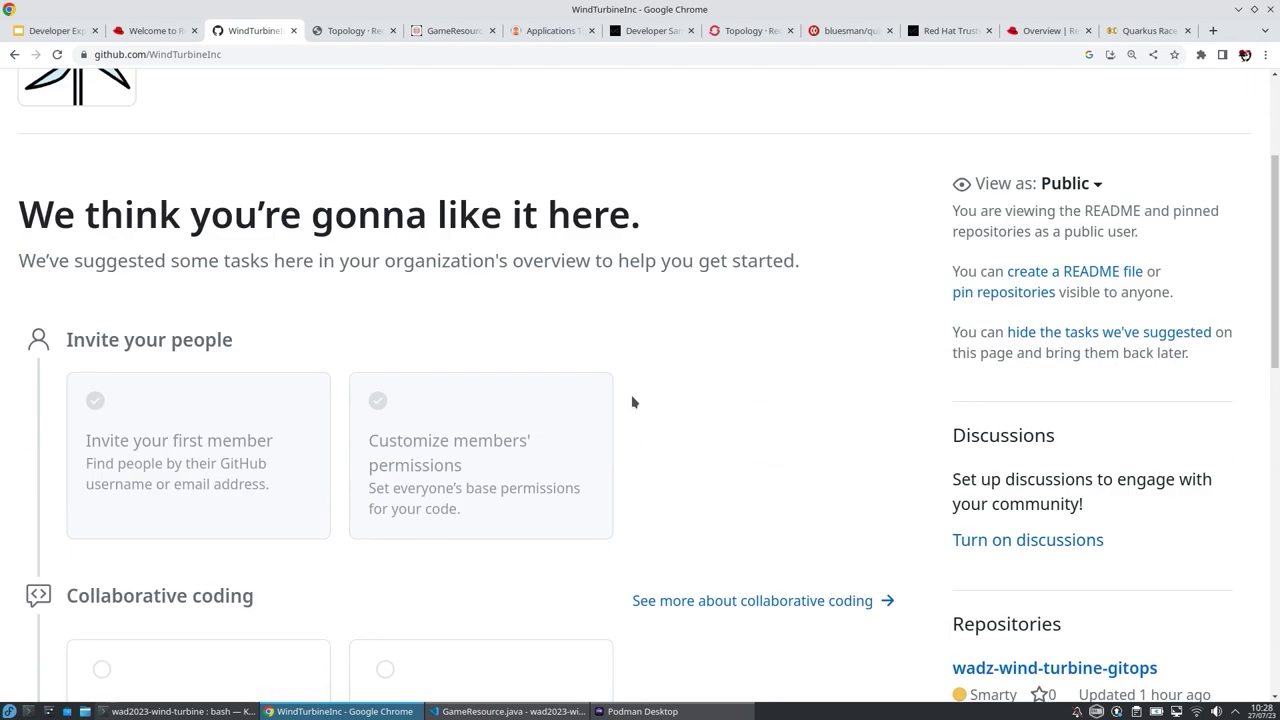
pyautogui.scroll(3, 632, 402)
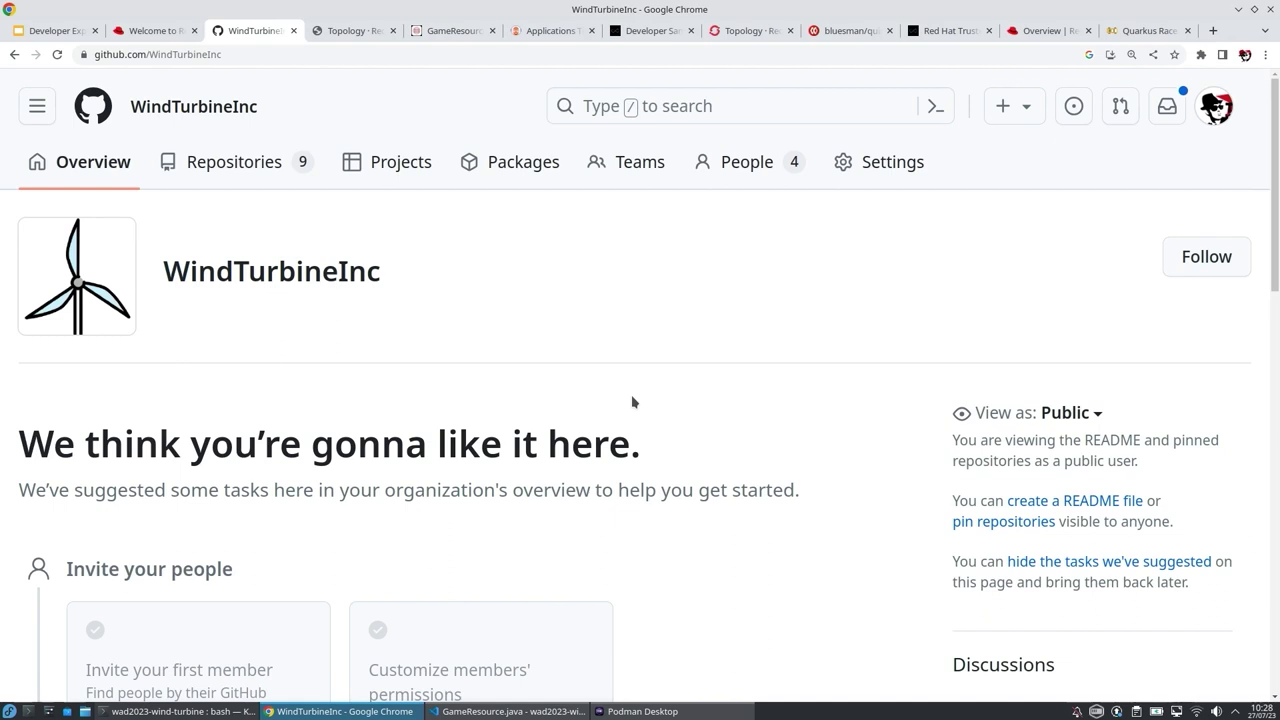
pyautogui.scroll(-5, 632, 402)
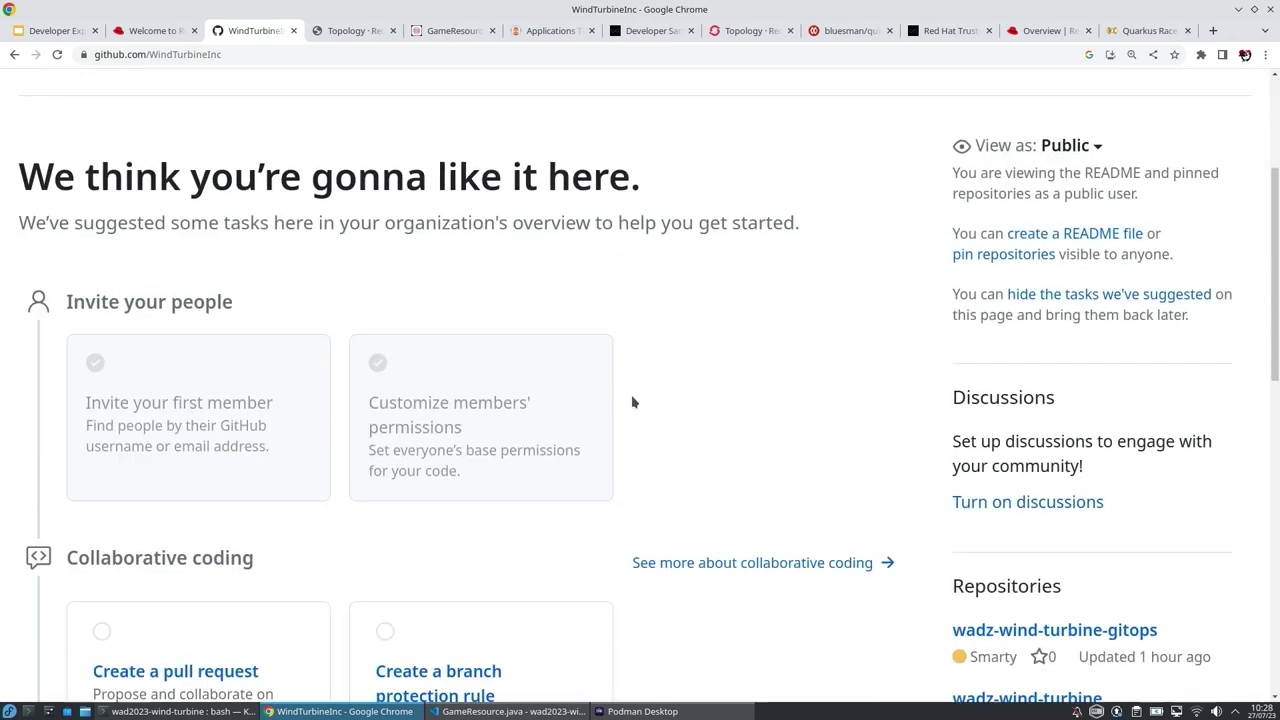
pyautogui.scroll(-6, 632, 402)
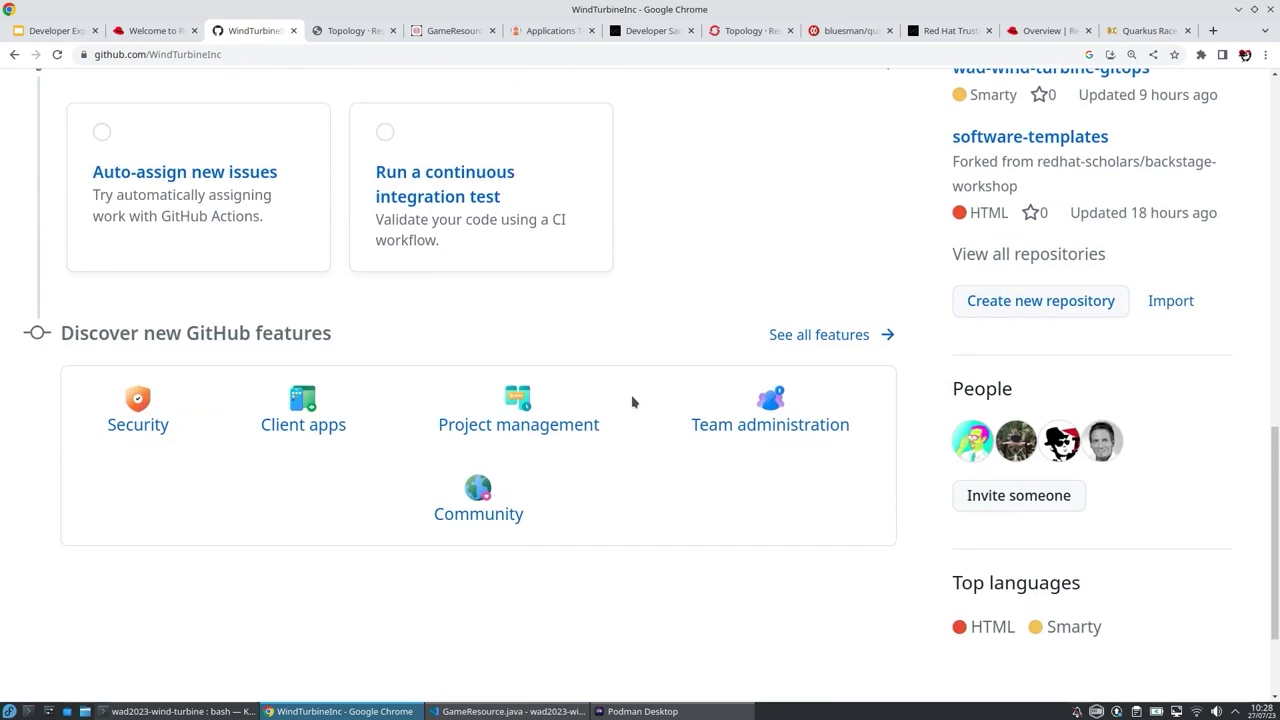
pyautogui.scroll(-1, 809, 555)
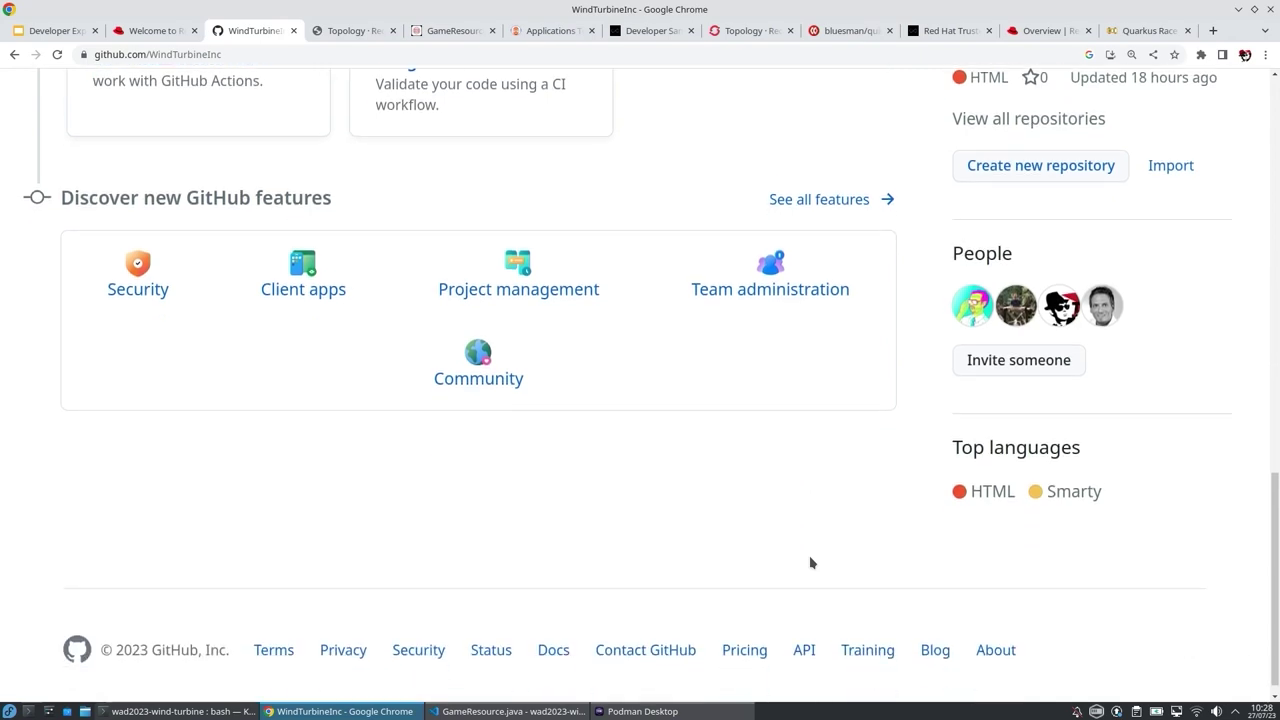
pyautogui.scroll(8, 809, 555)
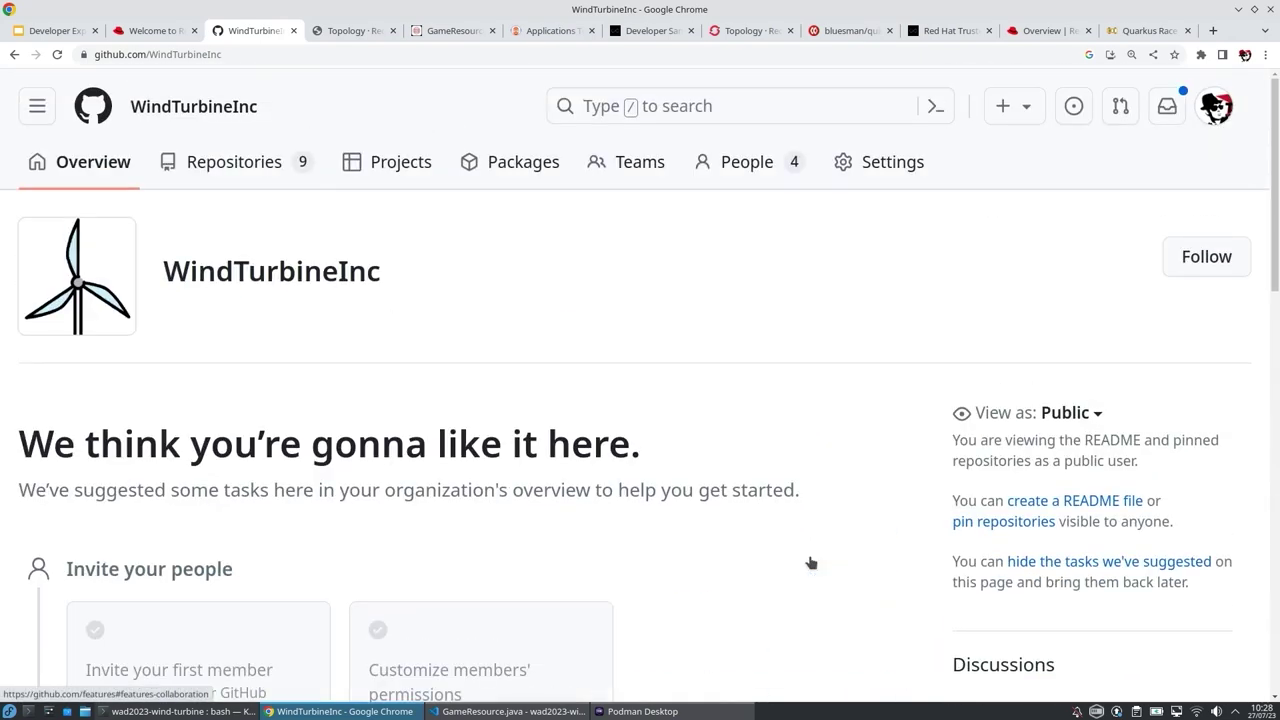
pyautogui.scroll(-10, 811, 563)
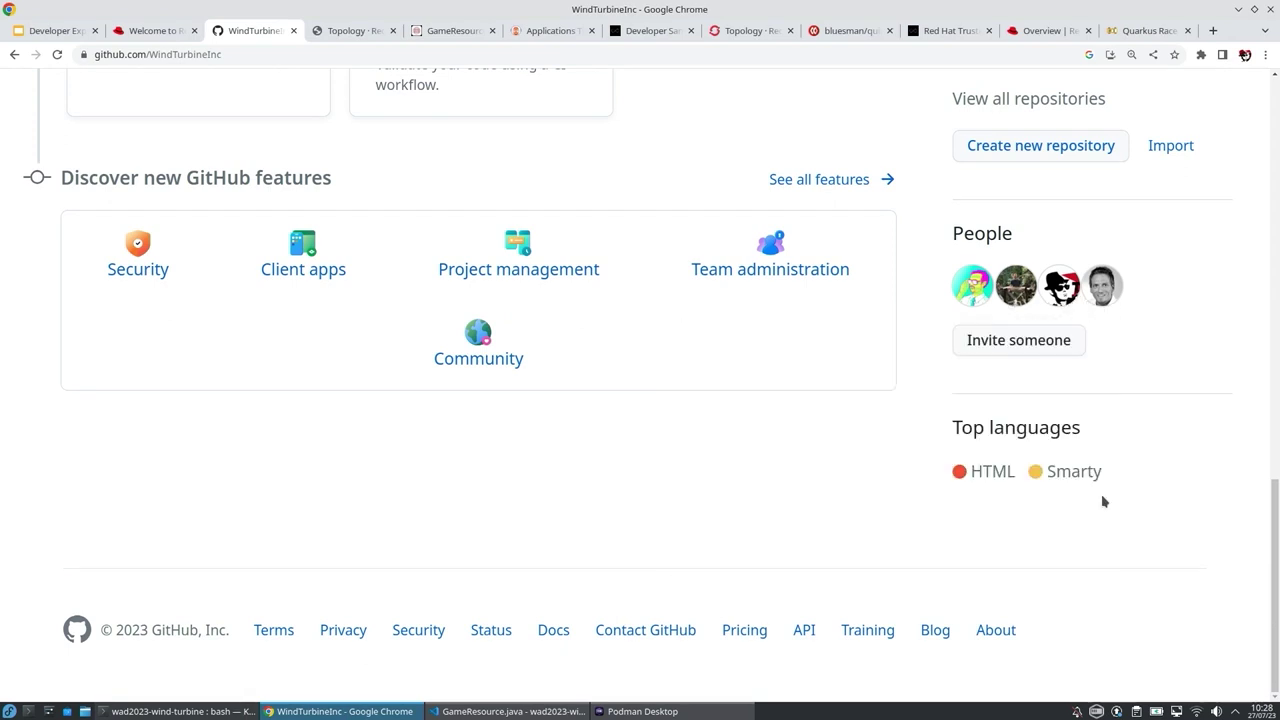
pyautogui.scroll(10, 1104, 502)
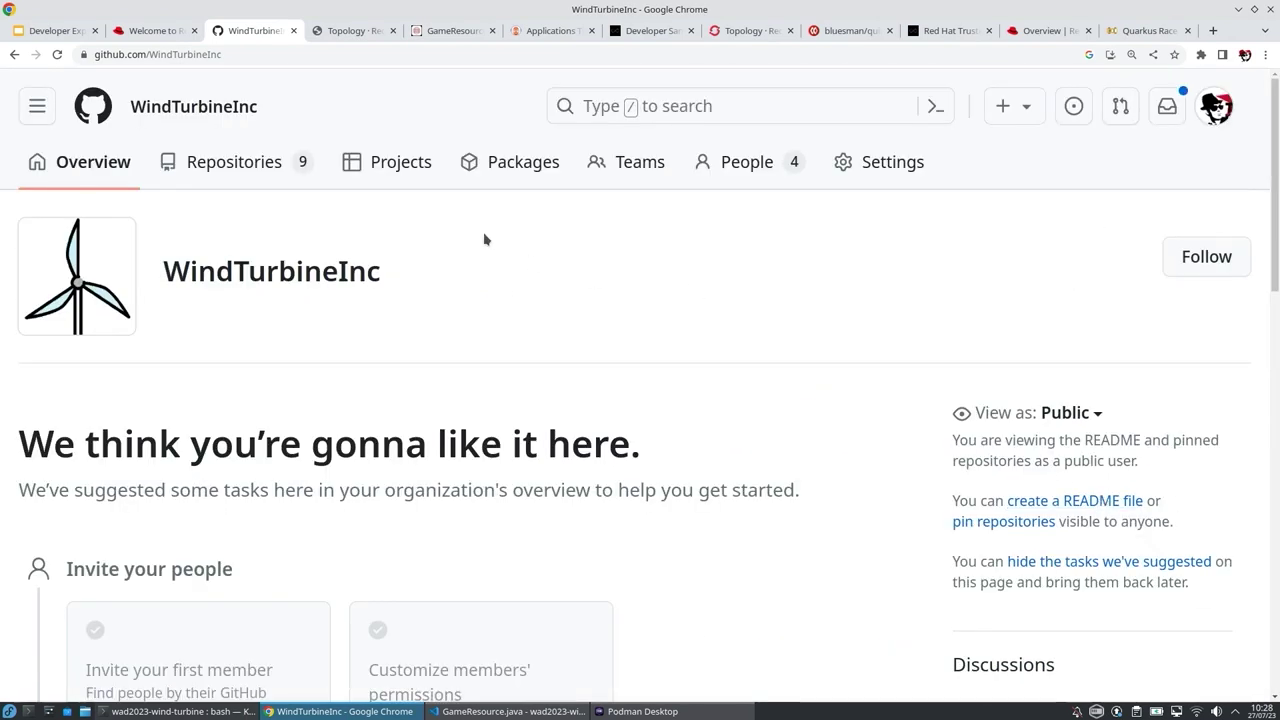
# Step: Switch to Red Hat Developer Hub and review the home page's quick-access tools and starred entities
pyautogui.click(181, 35)
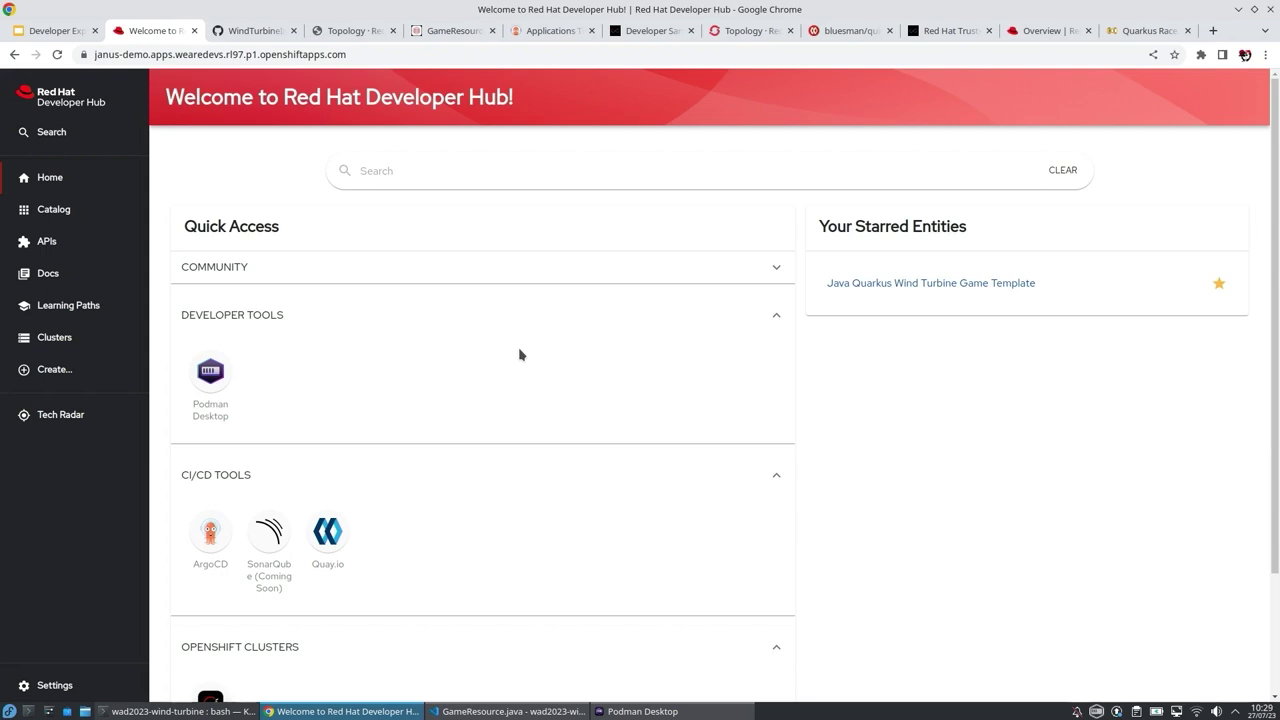
pyautogui.scroll(-2, 519, 354)
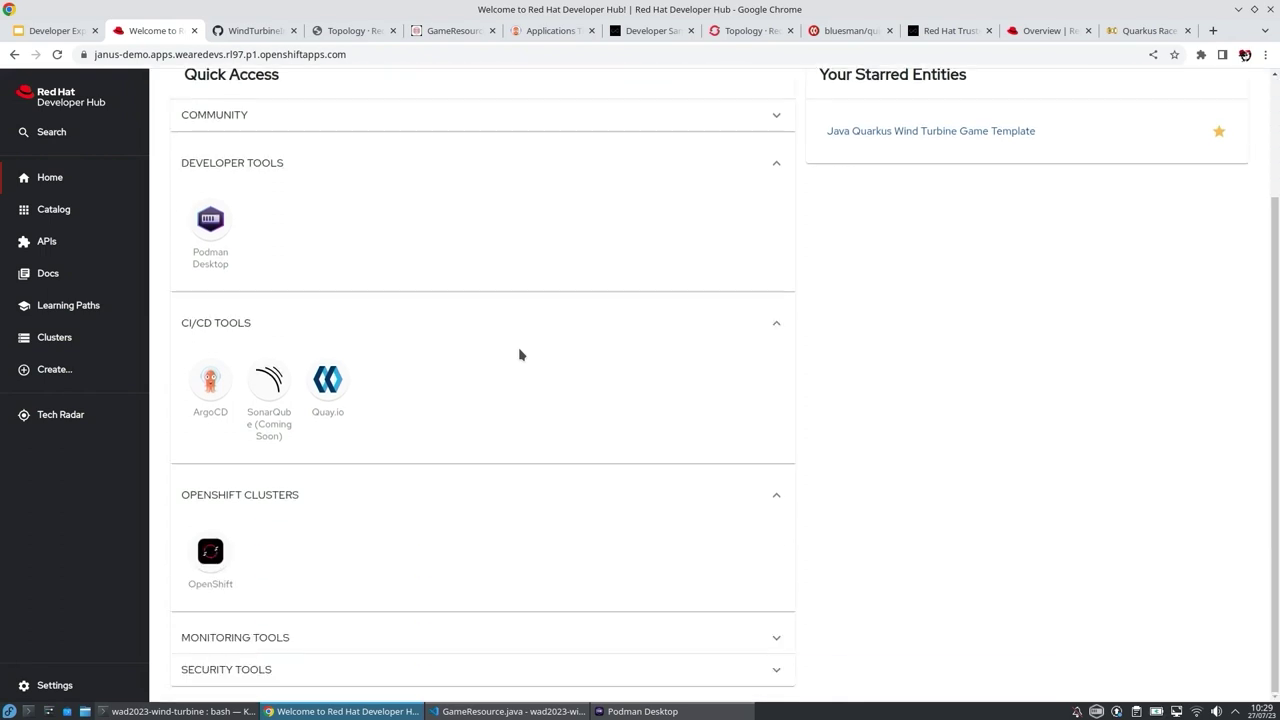
pyautogui.scroll(2, 519, 354)
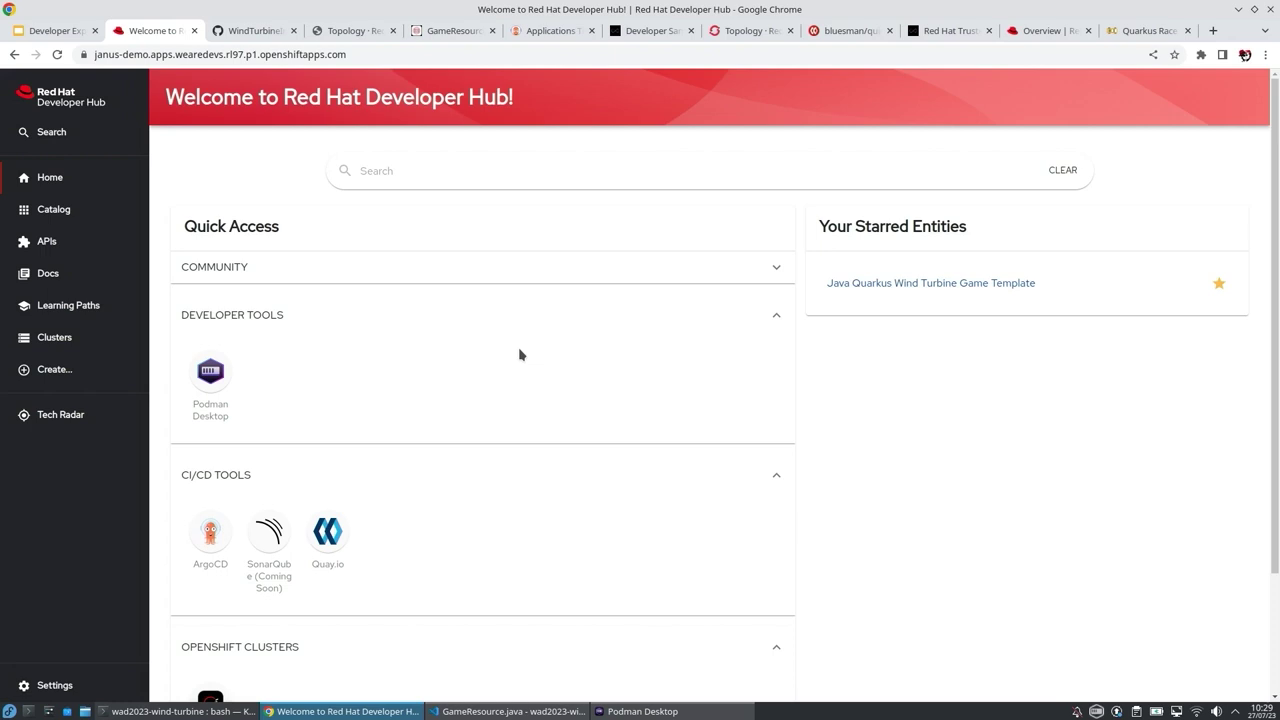
pyautogui.scroll(-1, 519, 354)
pyautogui.scroll(1, 519, 354)
pyautogui.scroll(-2, 519, 354)
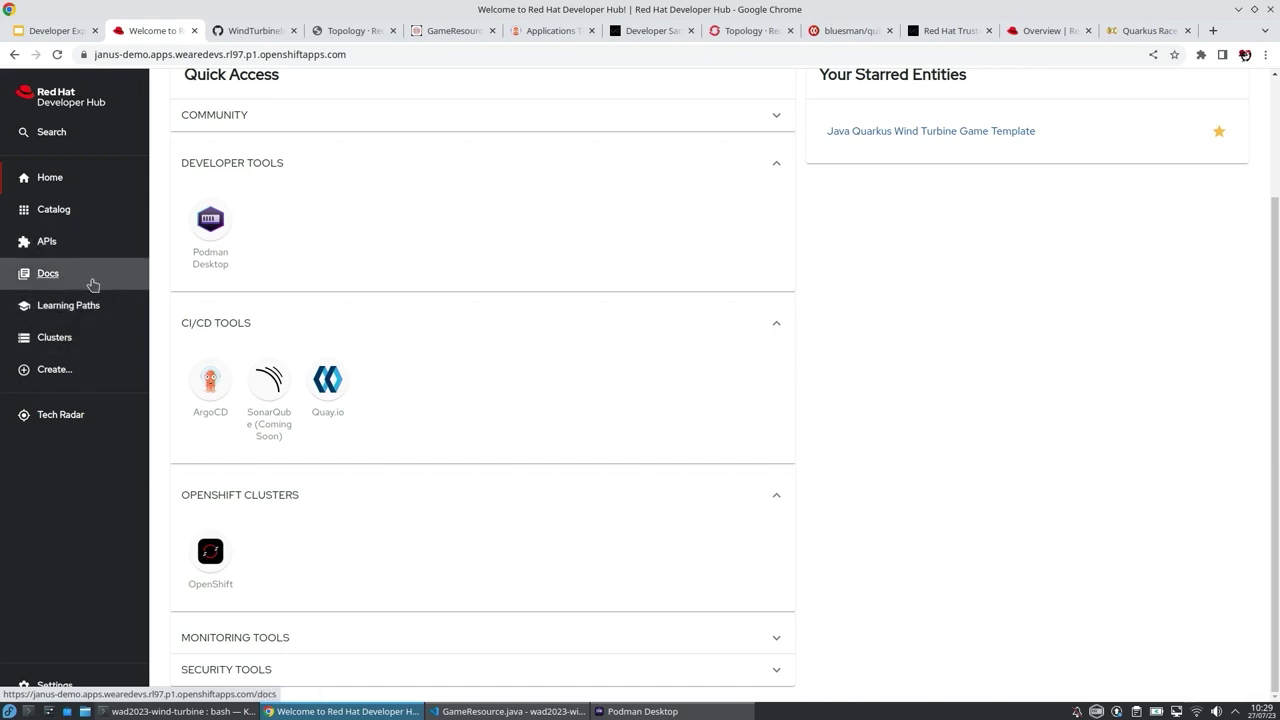
# Step: Open the Learning Paths catalogue and browse the available workshops and courses
pyautogui.click(91, 309)
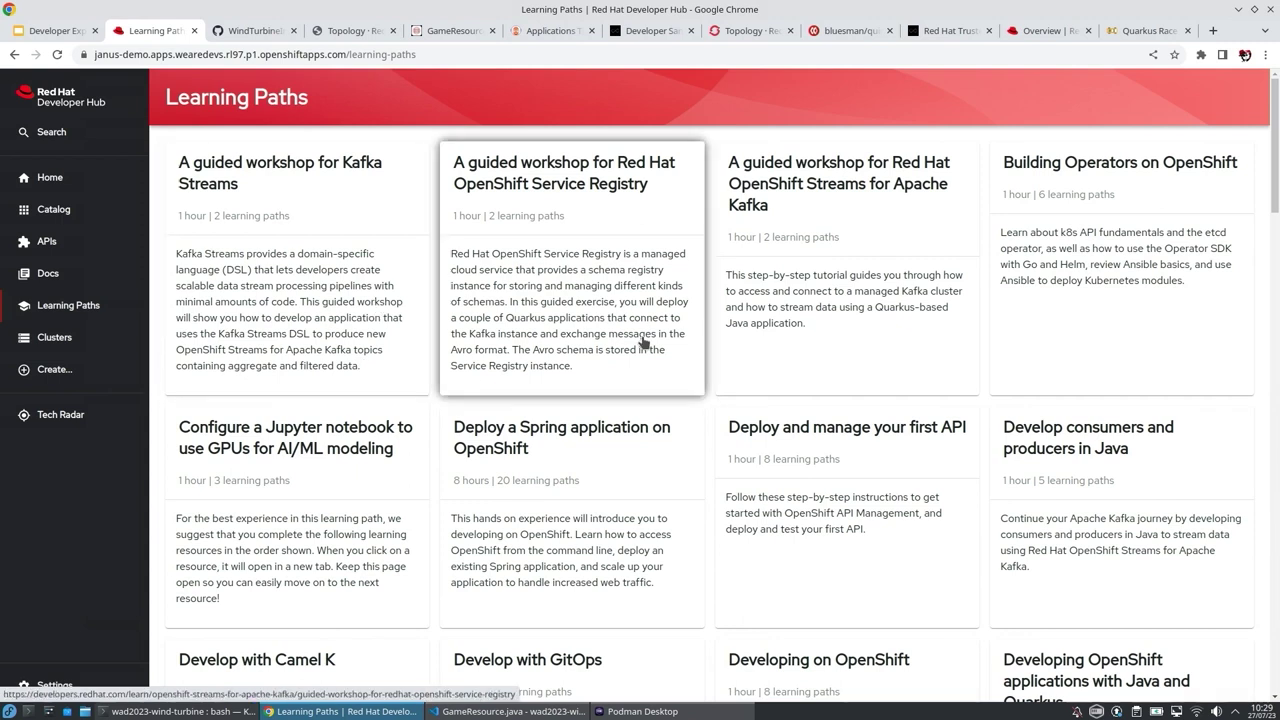
pyautogui.scroll(-2, 643, 343)
pyautogui.scroll(2, 643, 343)
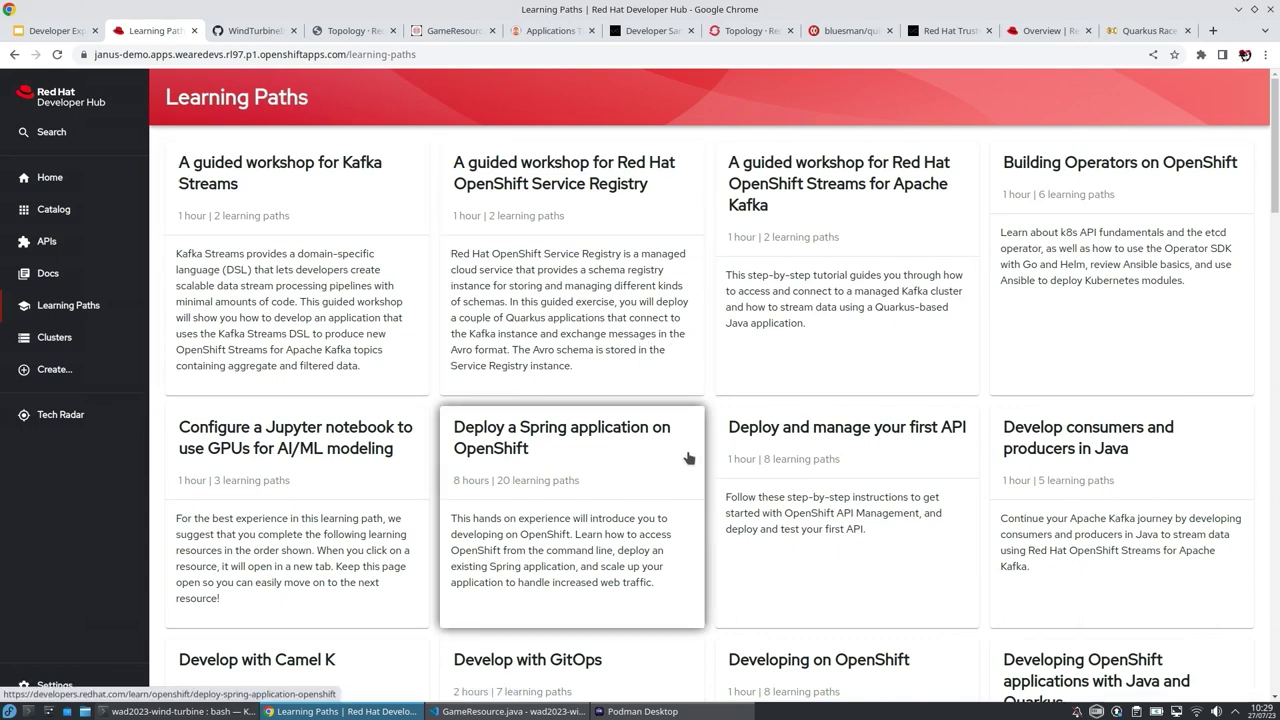
pyautogui.scroll(-5, 690, 452)
pyautogui.scroll(5, 688, 458)
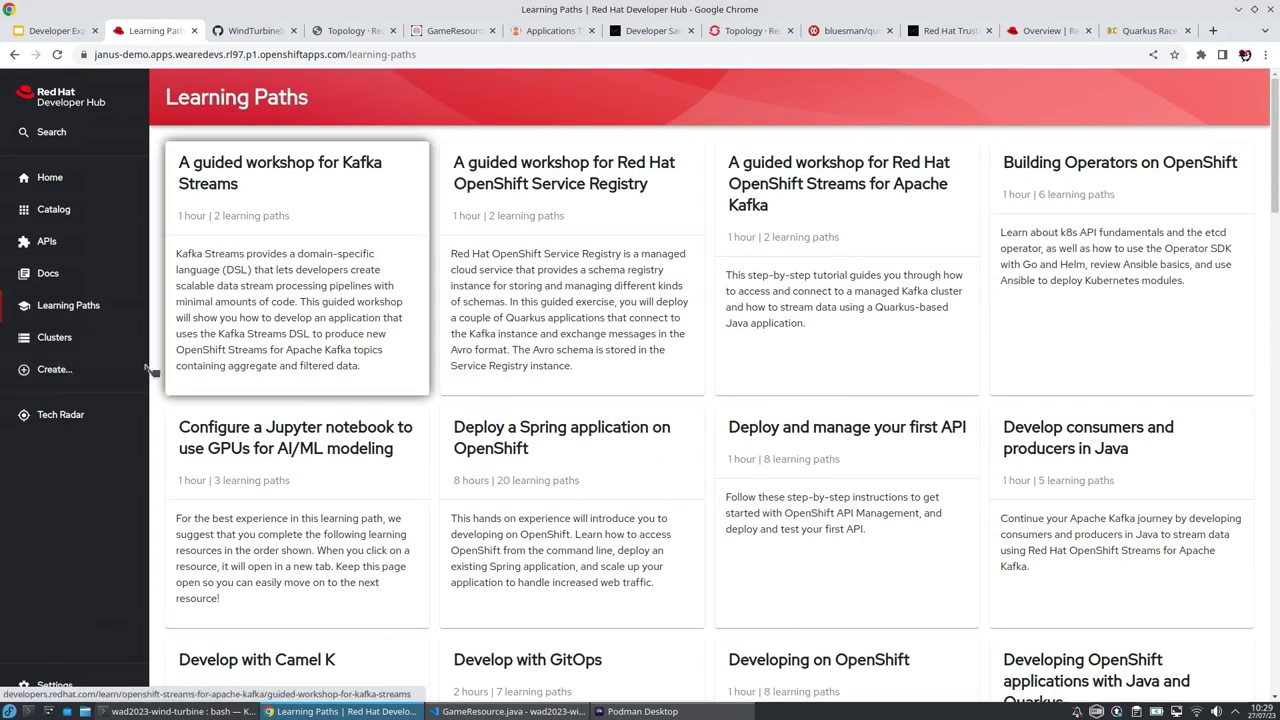
# Step: Open the Golden Path Templates page for creating components and review the available software templates
pyautogui.click(90, 373)
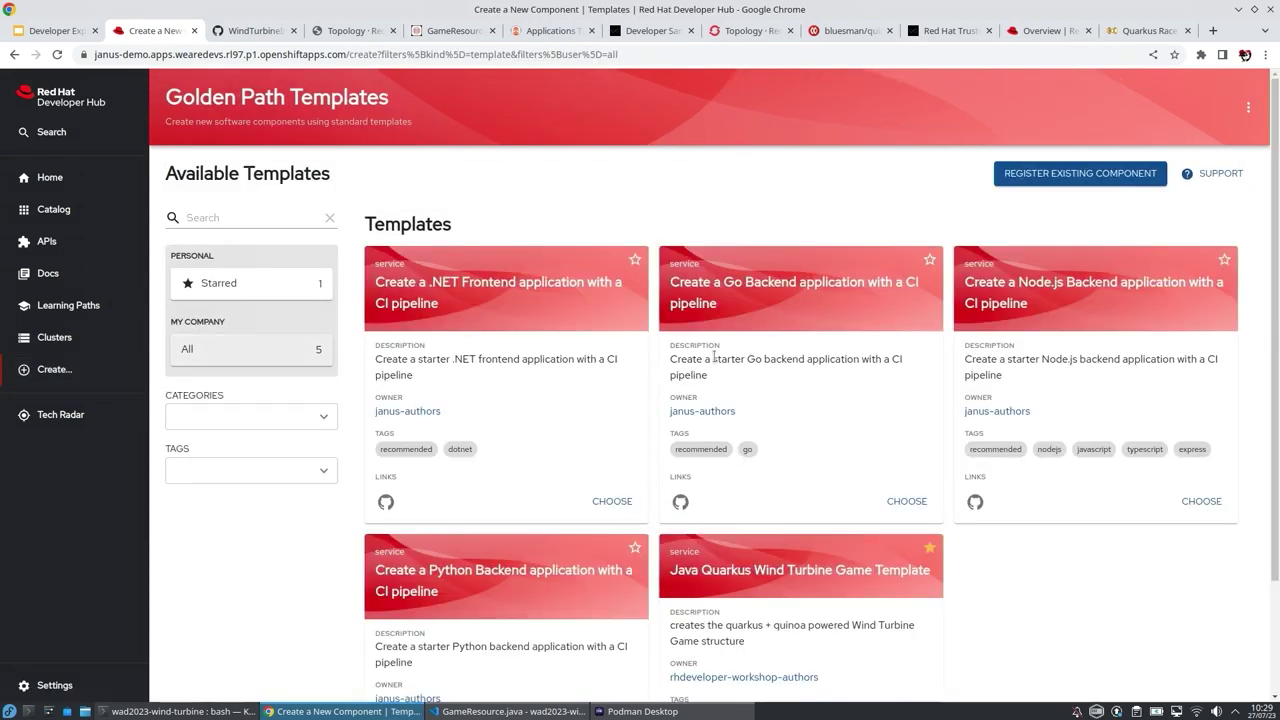
pyautogui.scroll(-3, 569, 427)
pyautogui.scroll(3, 713, 355)
pyautogui.scroll(-2, 600, 260)
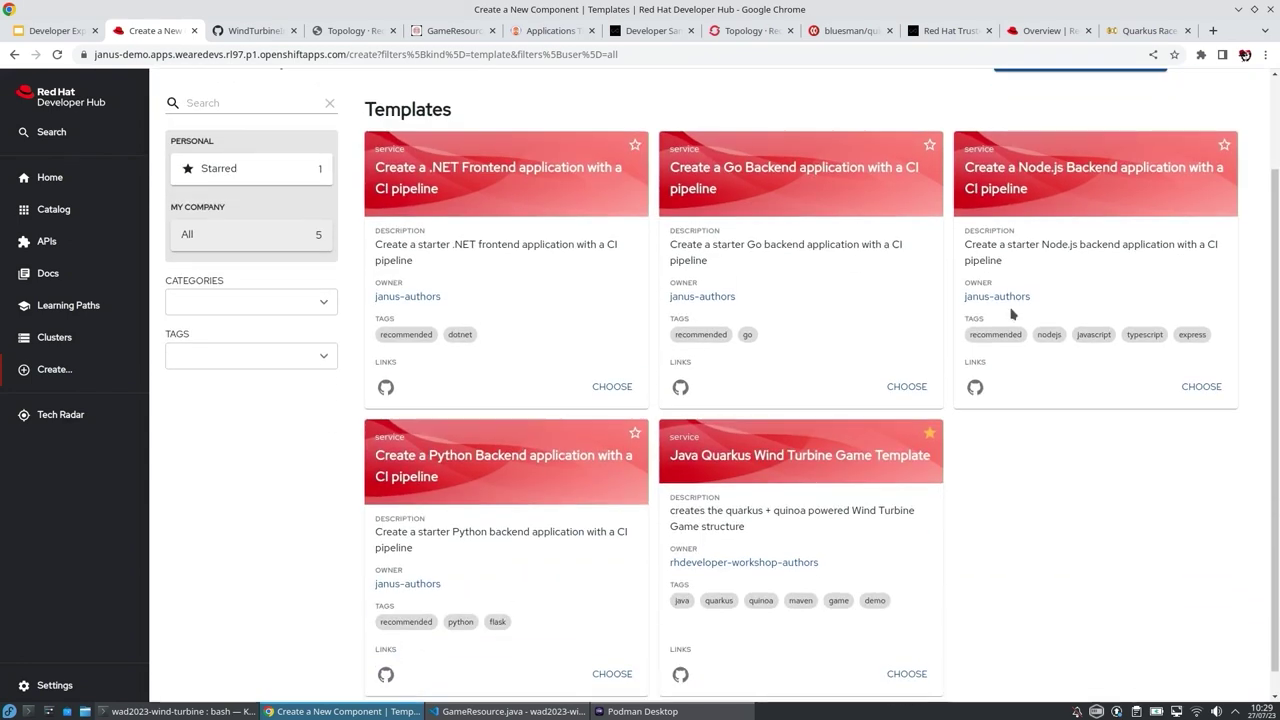
pyautogui.scroll(3, 1012, 300)
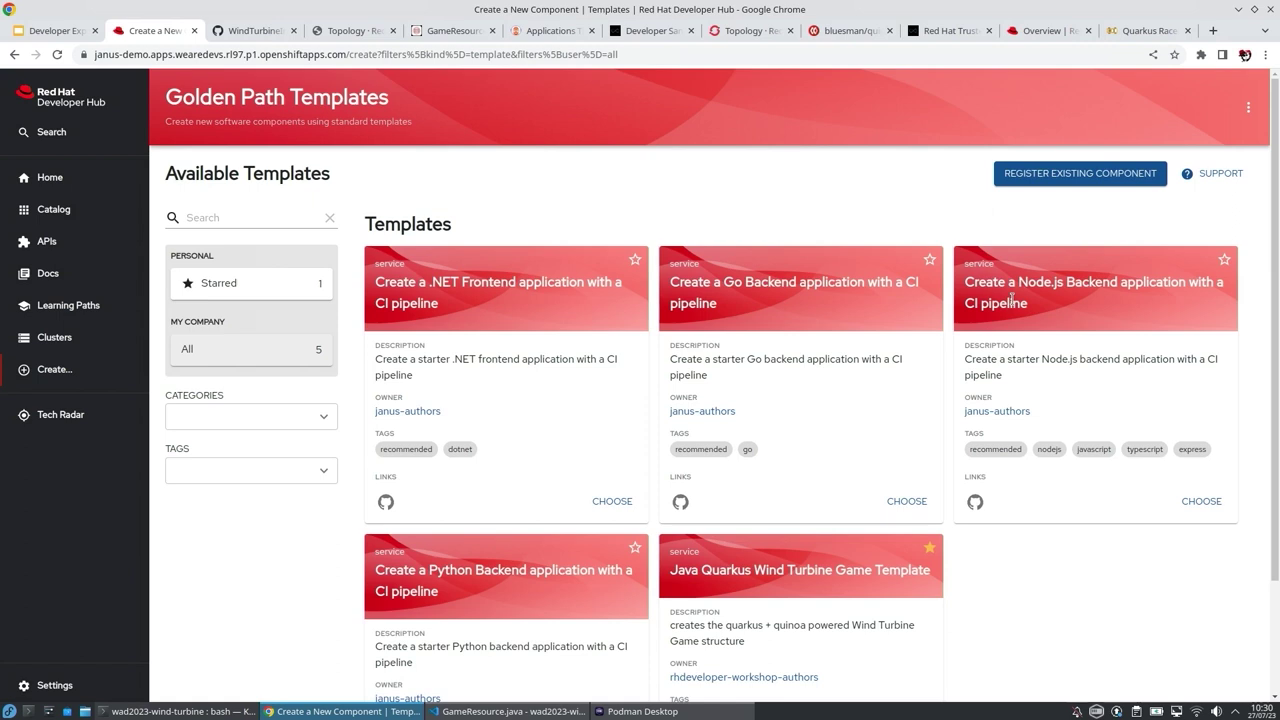
pyautogui.scroll(-1, 1012, 300)
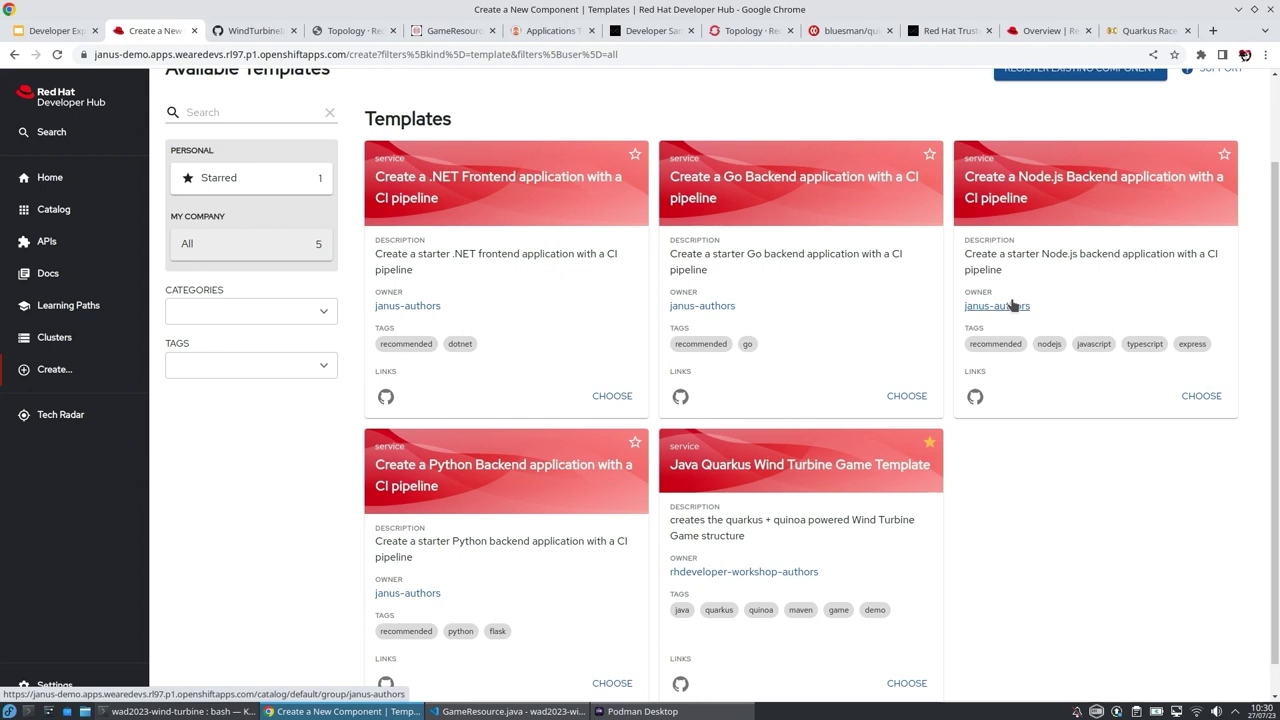
pyautogui.scroll(-1, 1012, 305)
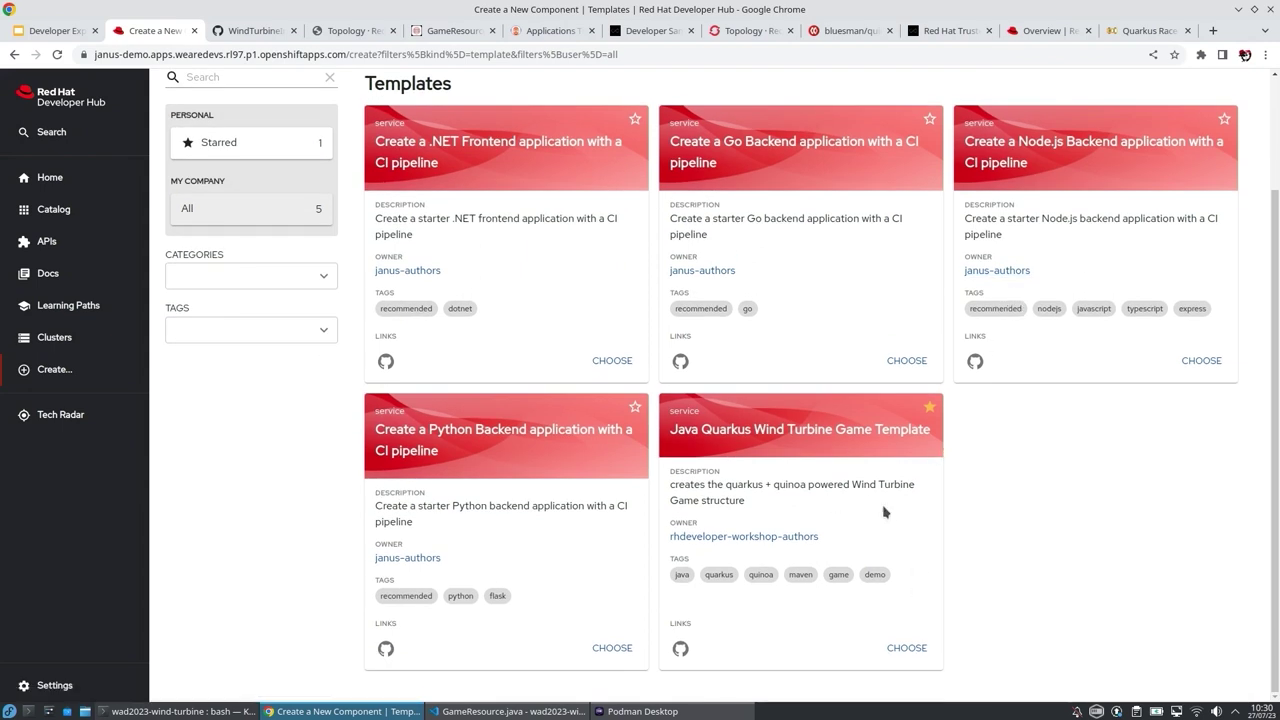
# Step: Enlarge the page and open the Java Quarkus Wind Turbine Game Template's GitHub source in a separate browser tab
pyautogui.hotkey('ctrl', '+')
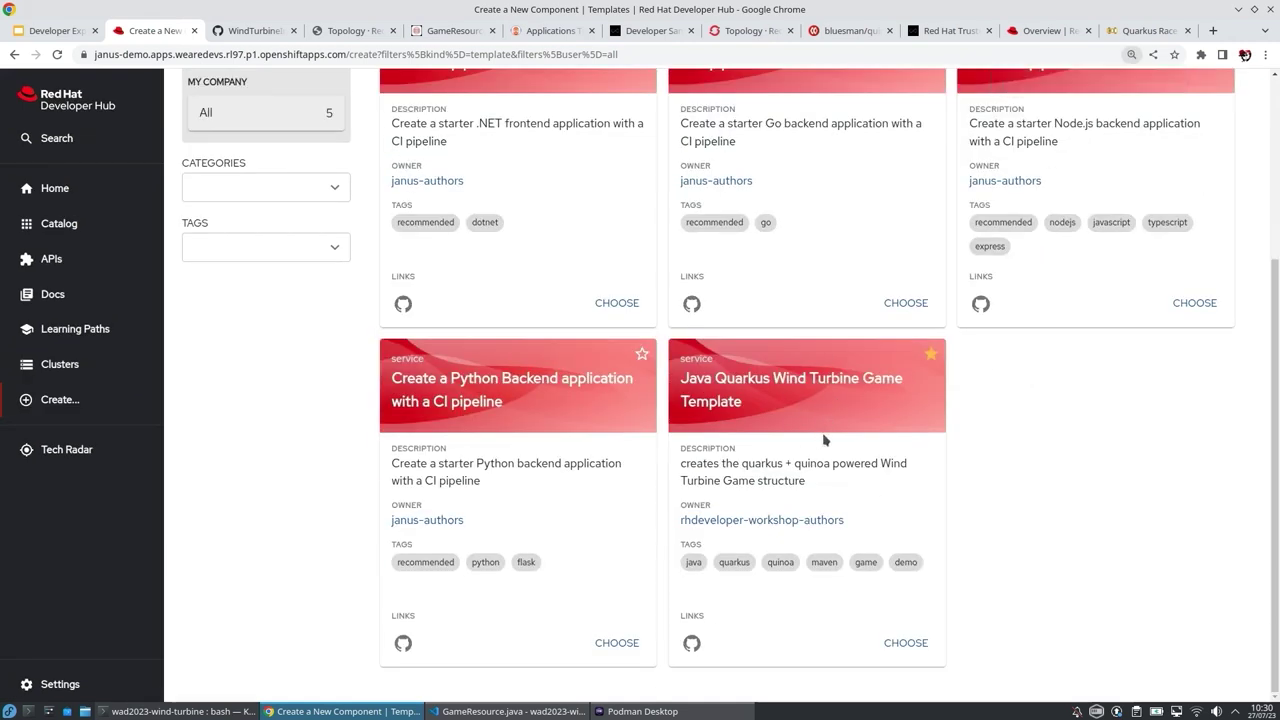
pyautogui.rightClick(692, 645)
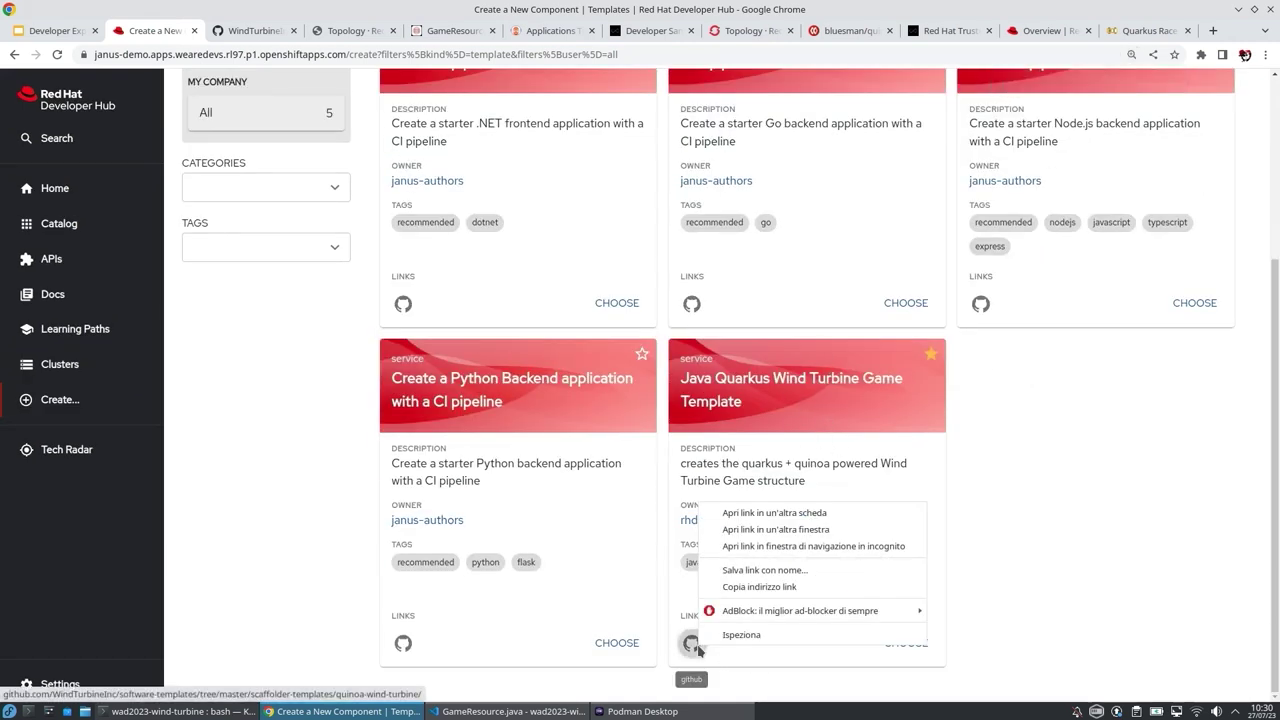
pyautogui.click(775, 513)
pyautogui.click(234, 31)
pyautogui.scroll(-1, 490, 320)
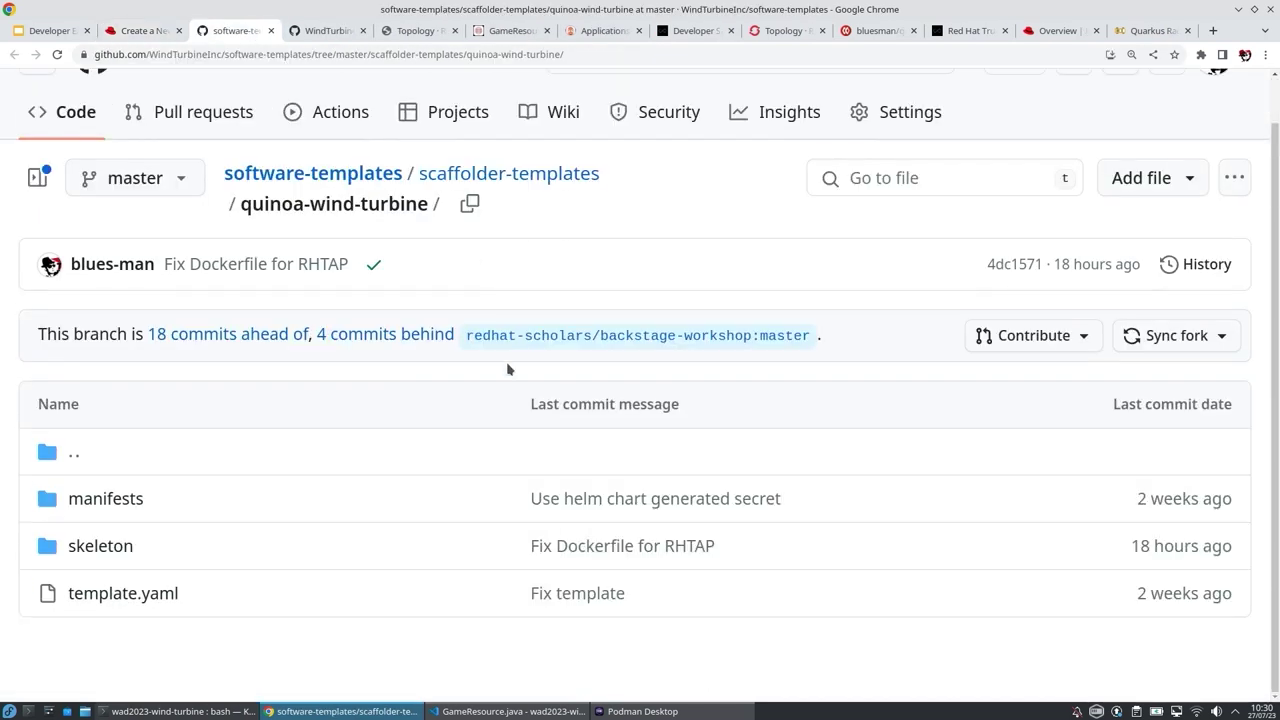
# Step: Open template.yaml in the quinoa-wind-turbine folder and read through its metadata, parameters, publishing and ArgoCD steps
pyautogui.click(112, 593)
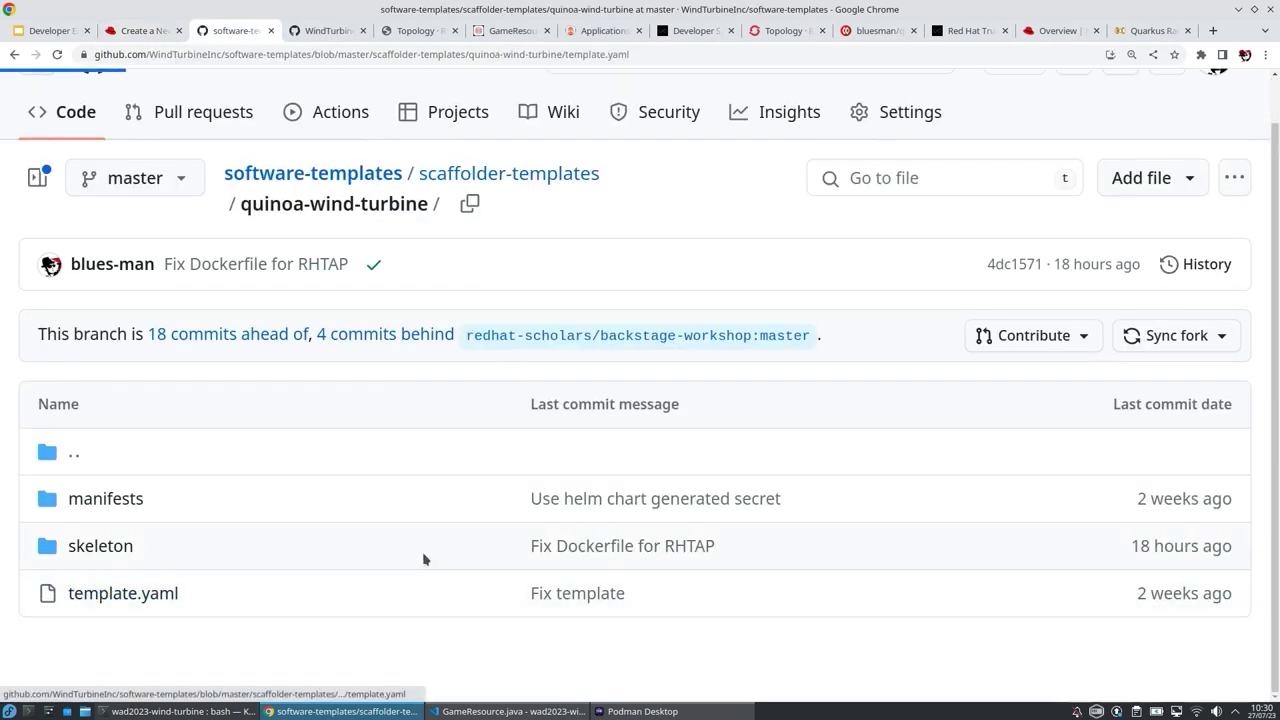
pyautogui.scroll(-1, 554, 526)
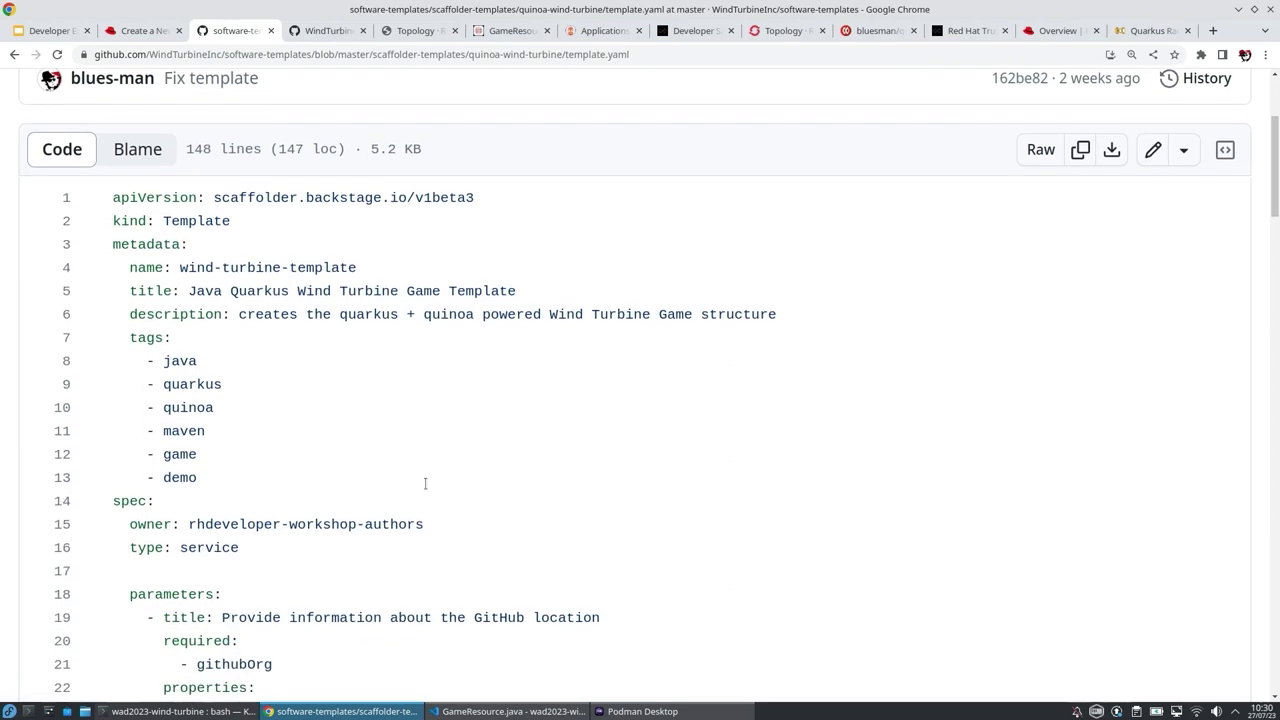
pyautogui.scroll(-5, 348, 413)
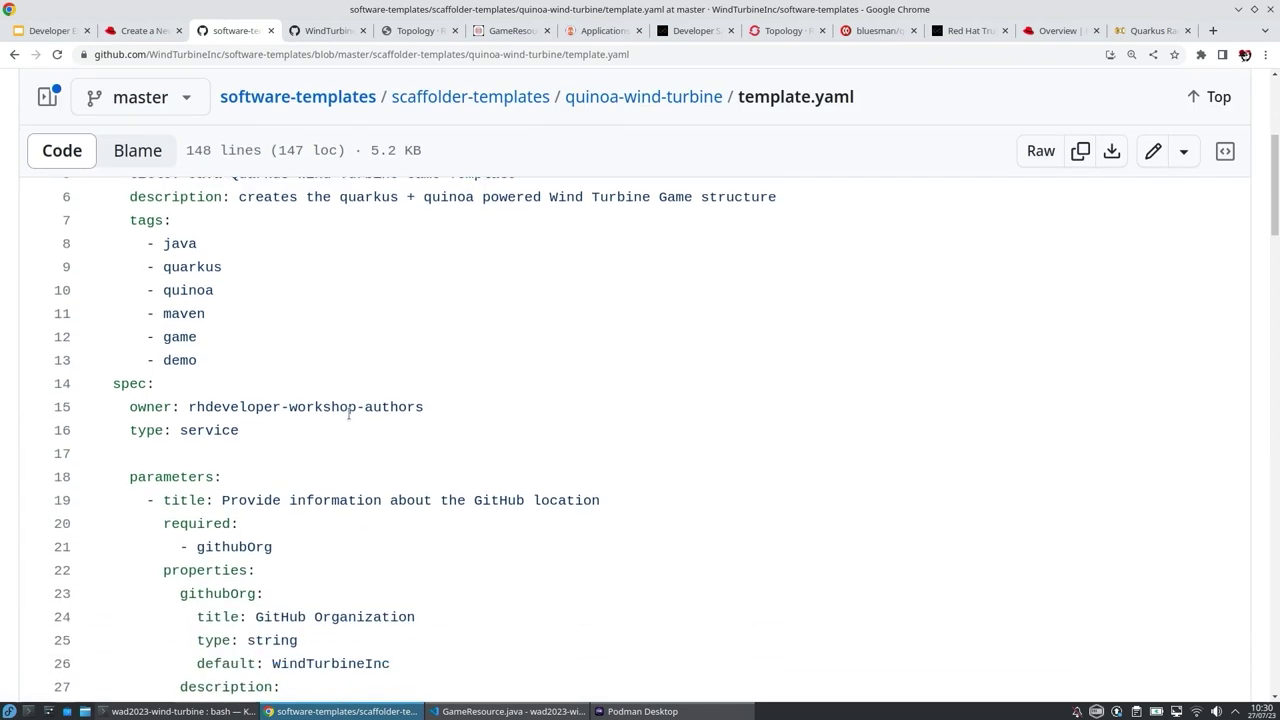
pyautogui.scroll(-3, 348, 413)
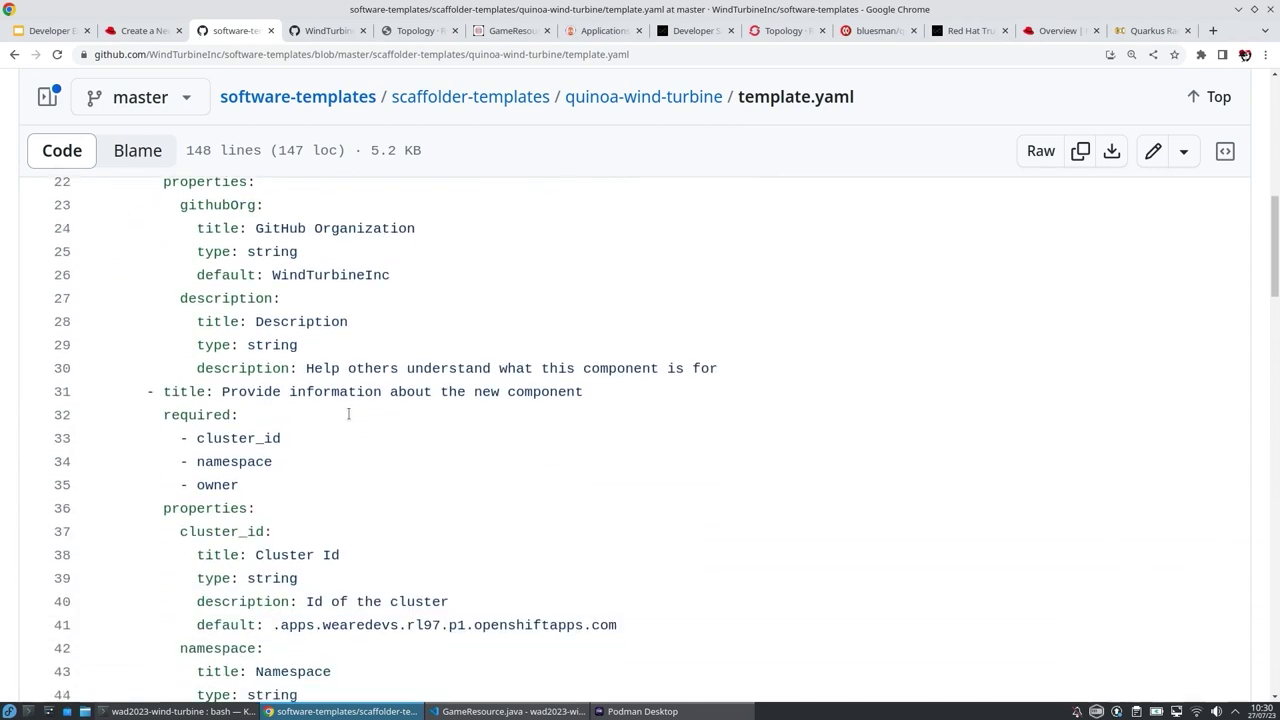
pyautogui.scroll(-5, 348, 413)
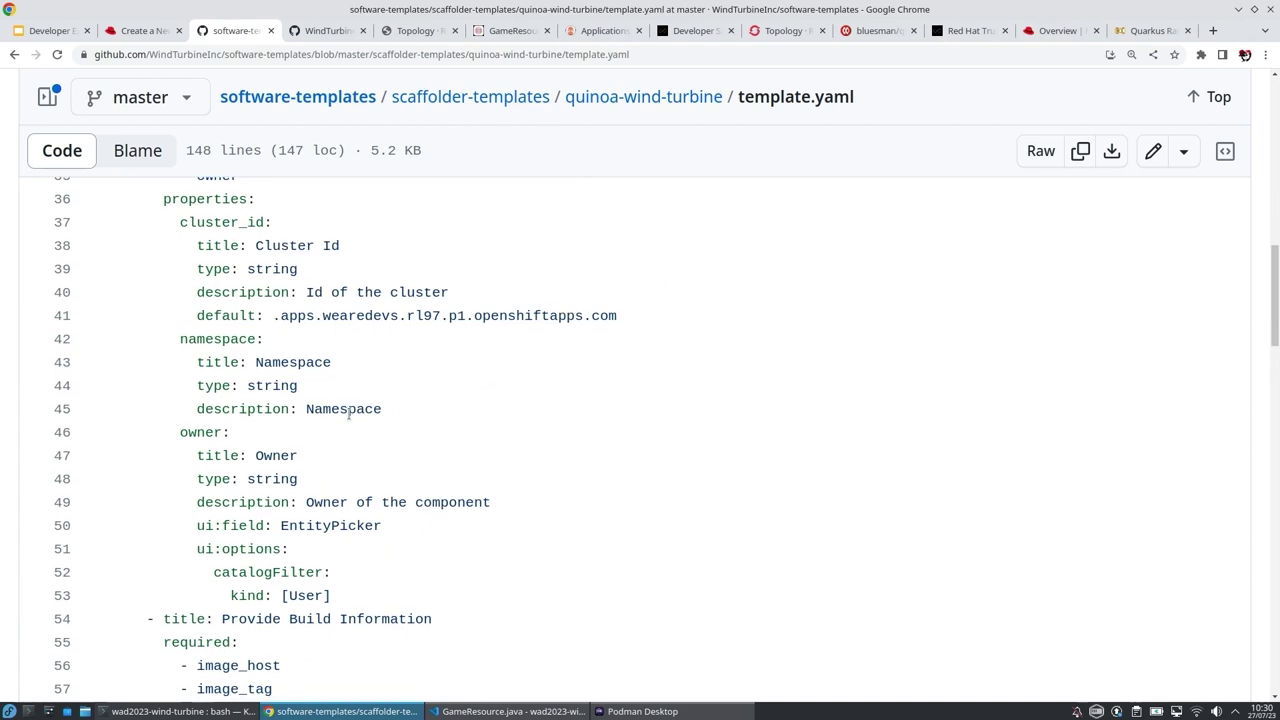
pyautogui.scroll(-3, 348, 413)
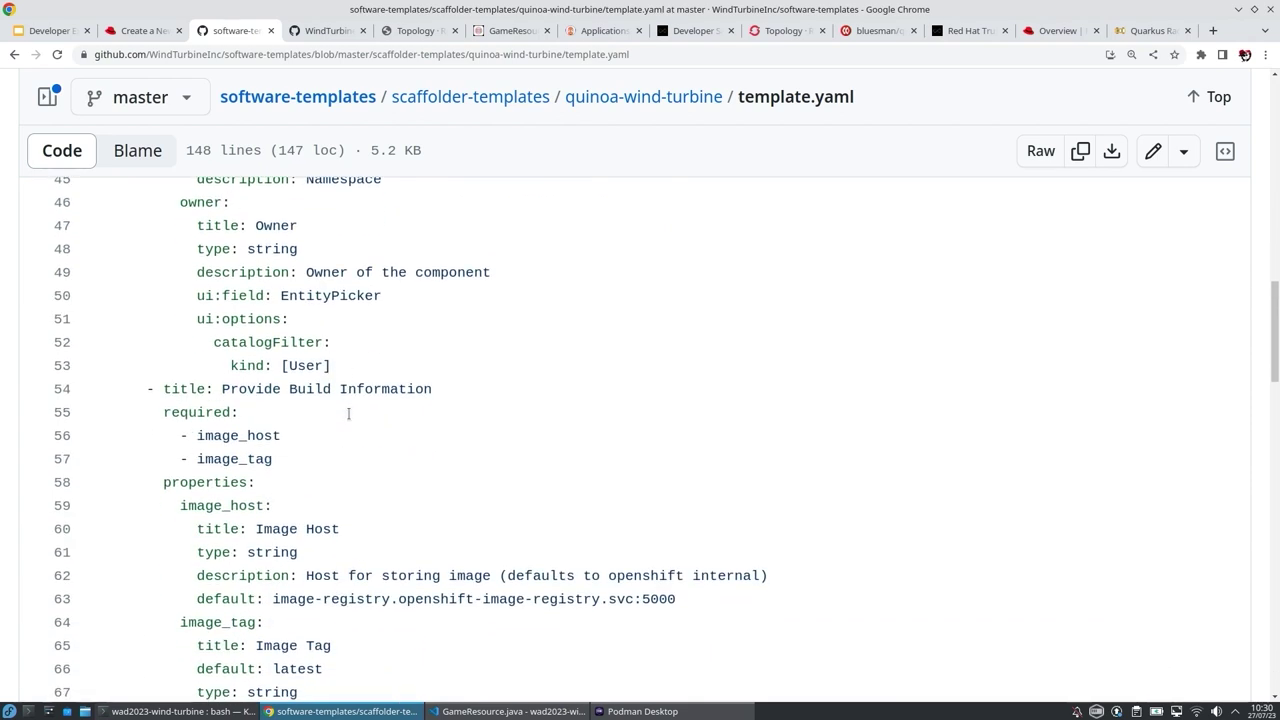
pyautogui.scroll(-10, 348, 413)
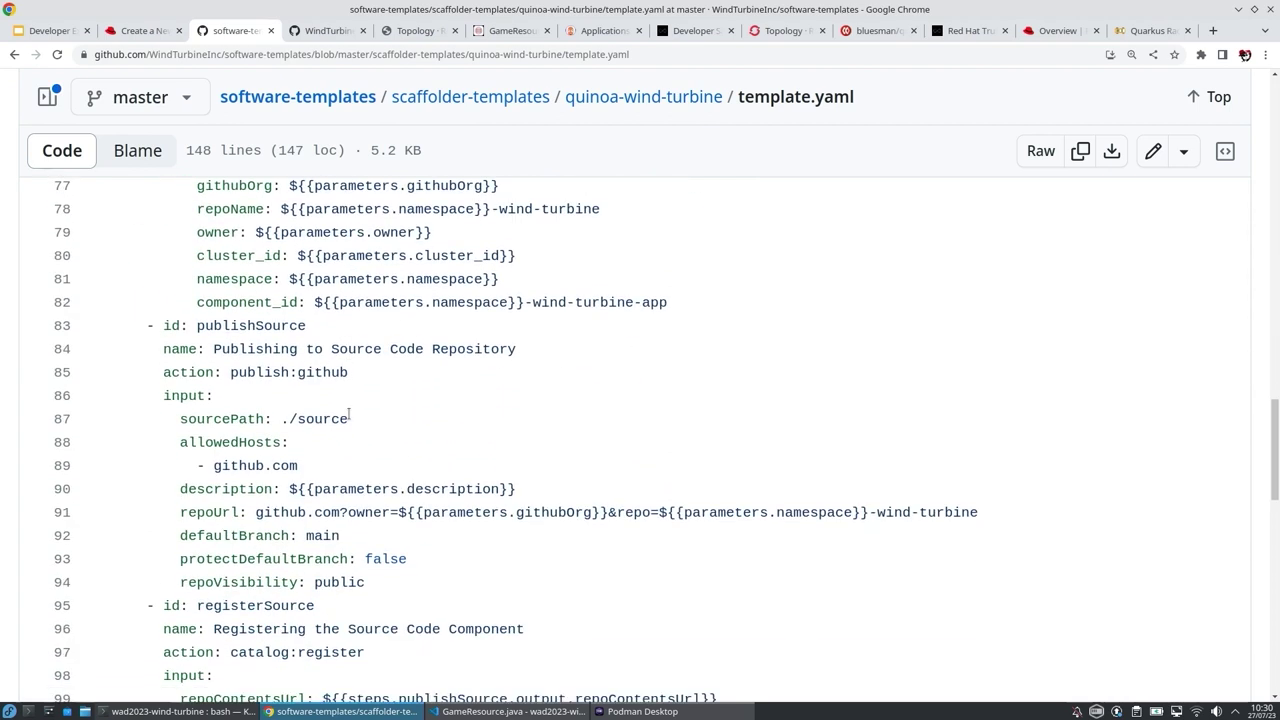
pyautogui.scroll(-4, 348, 413)
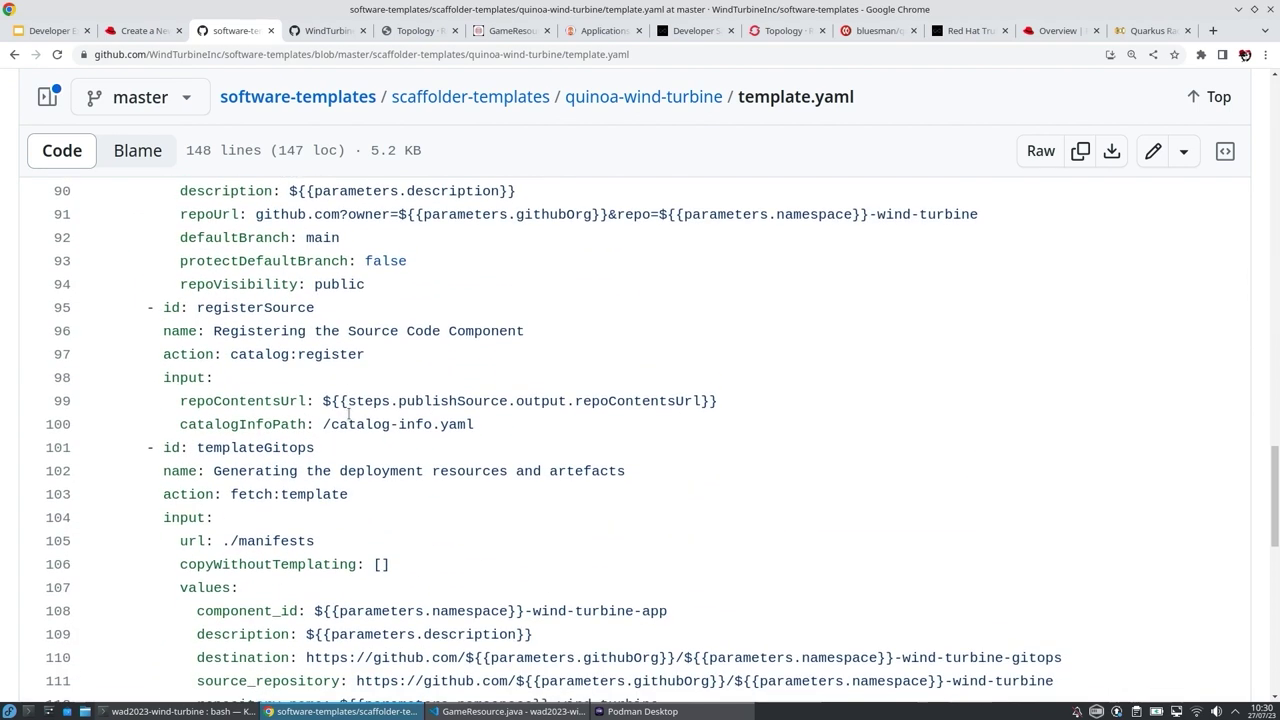
pyautogui.scroll(-8, 348, 413)
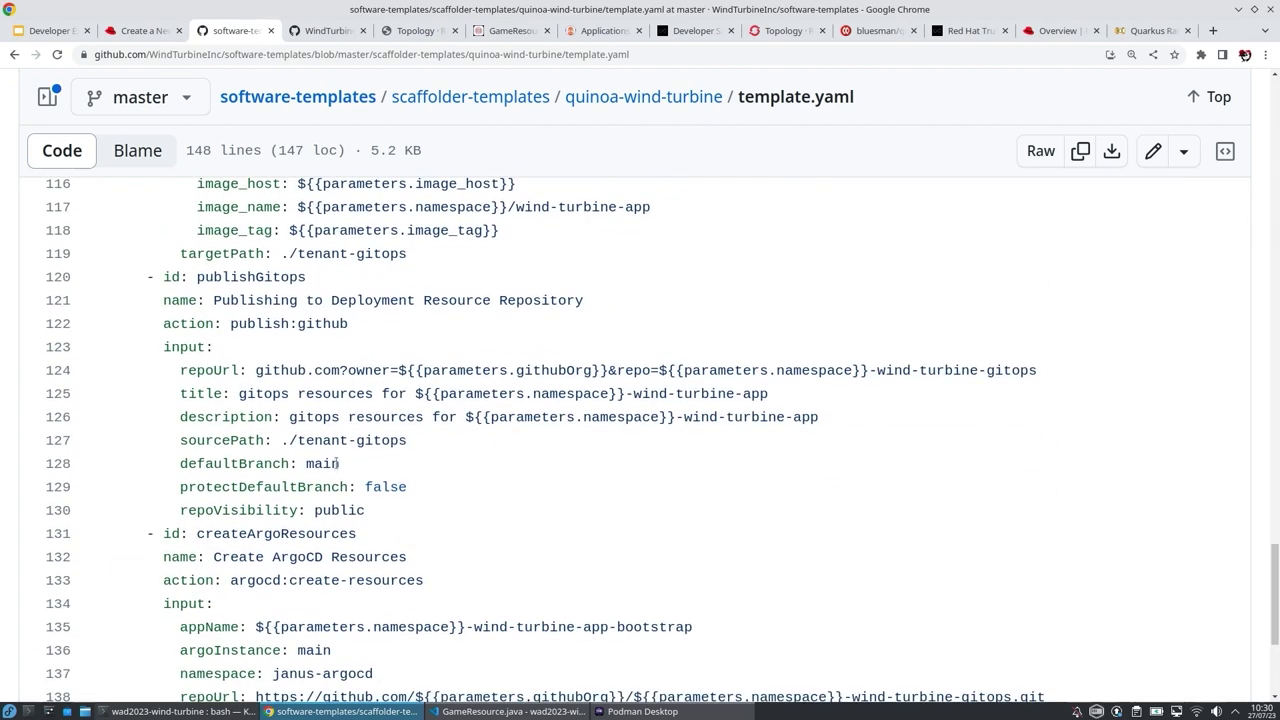
# Step: Return to Developer Hub and start creating a component from the Java Quarkus Wind Turbine Game Template
pyautogui.click(142, 32)
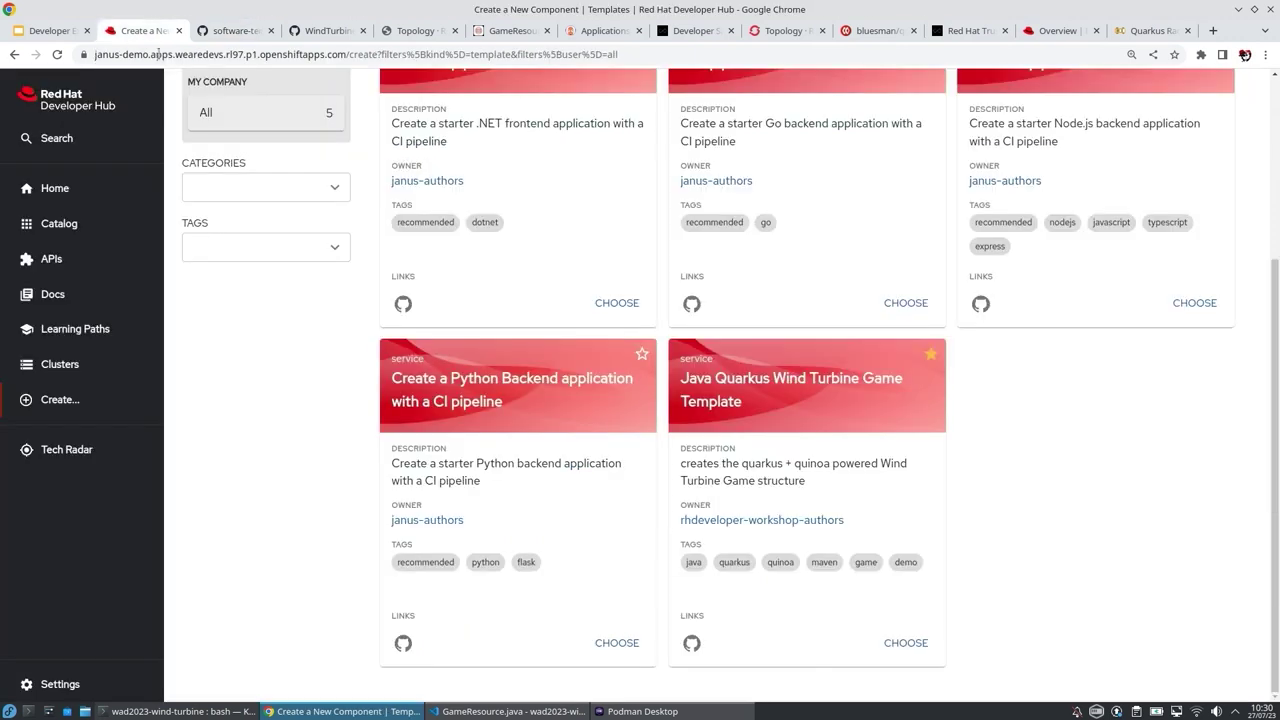
pyautogui.click(905, 643)
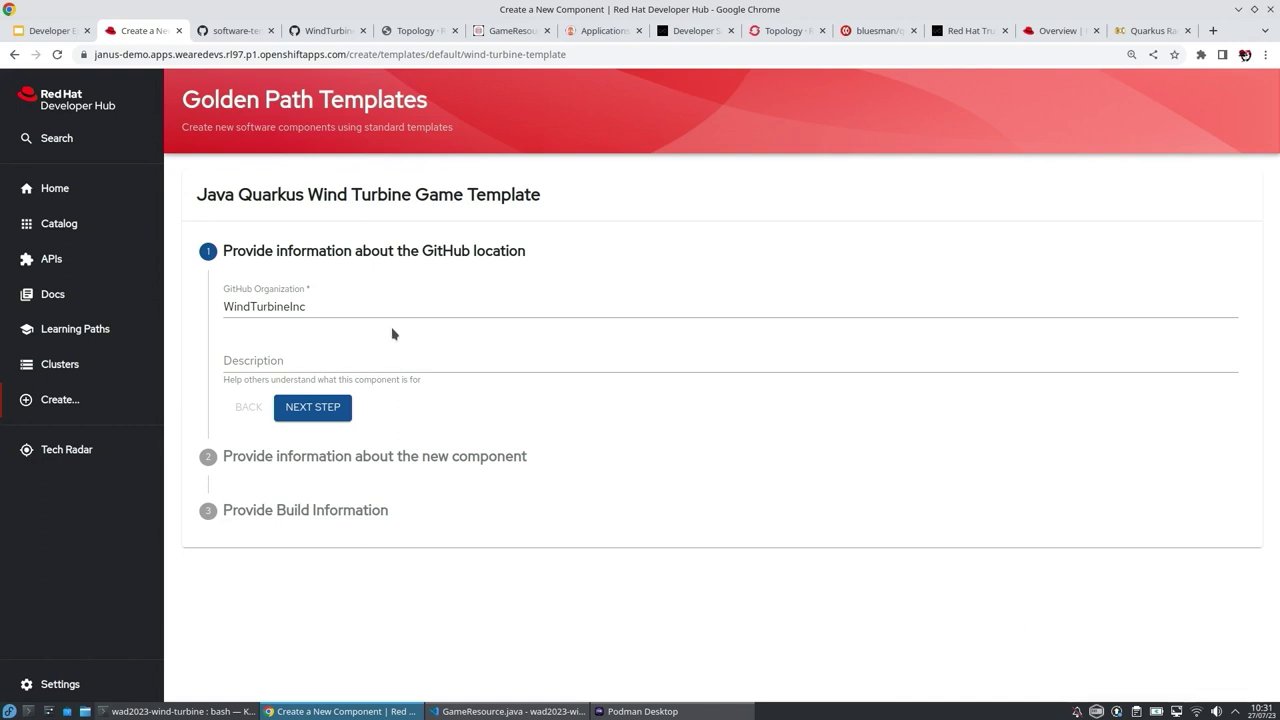
# Step: Keep the WindTurbineInc organization and default cluster ID, set the namespace to wad2023, and choose the first listed user as owner
pyautogui.click(338, 406)
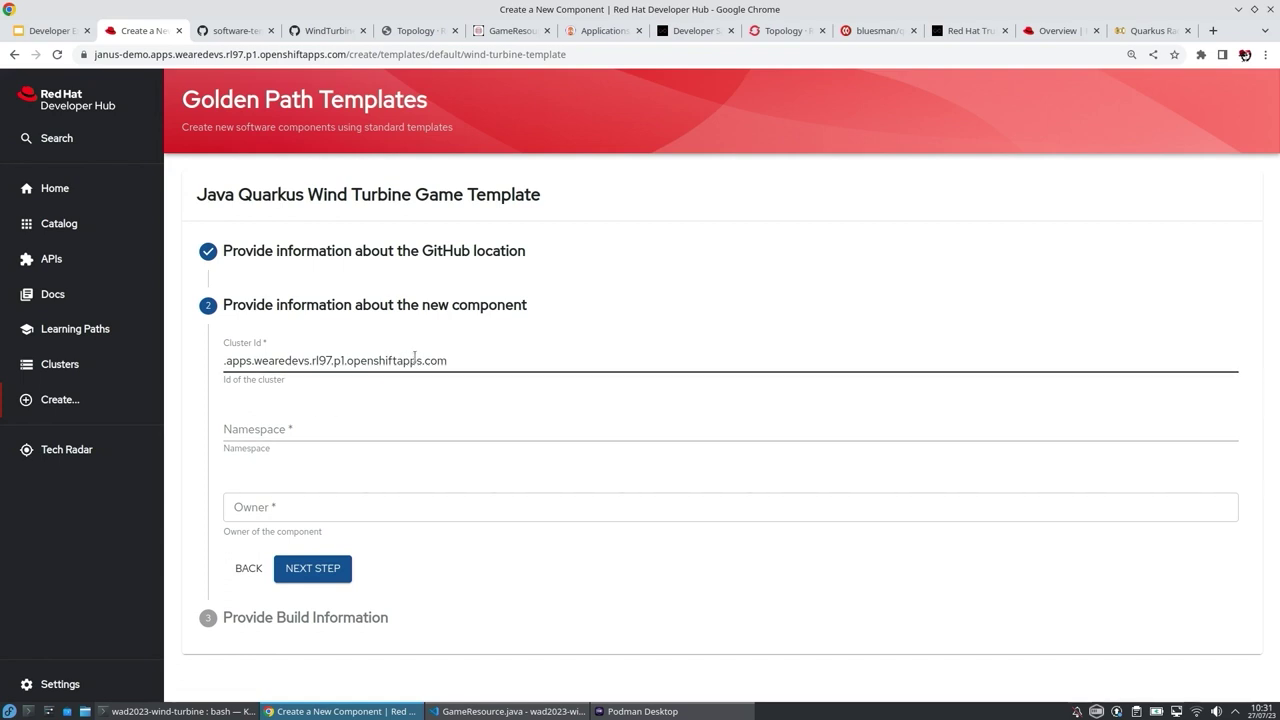
pyautogui.click(337, 429)
pyautogui.write('wad')
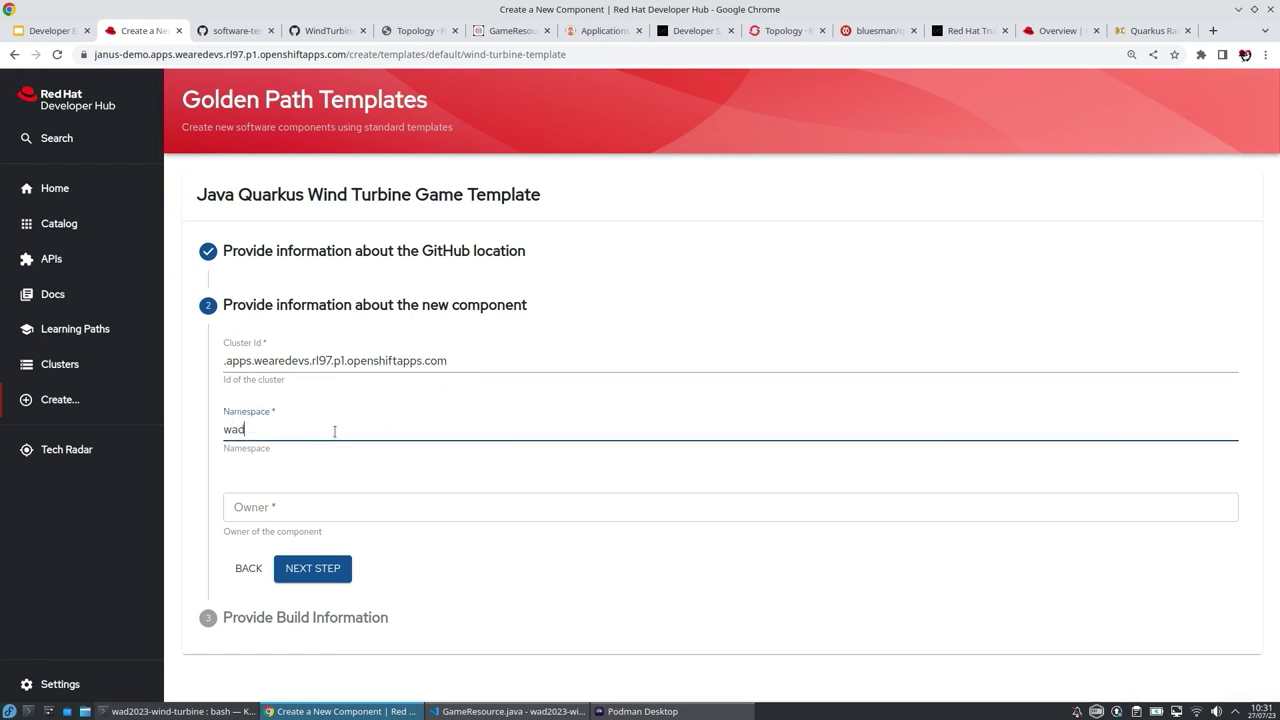
pyautogui.write('2023')
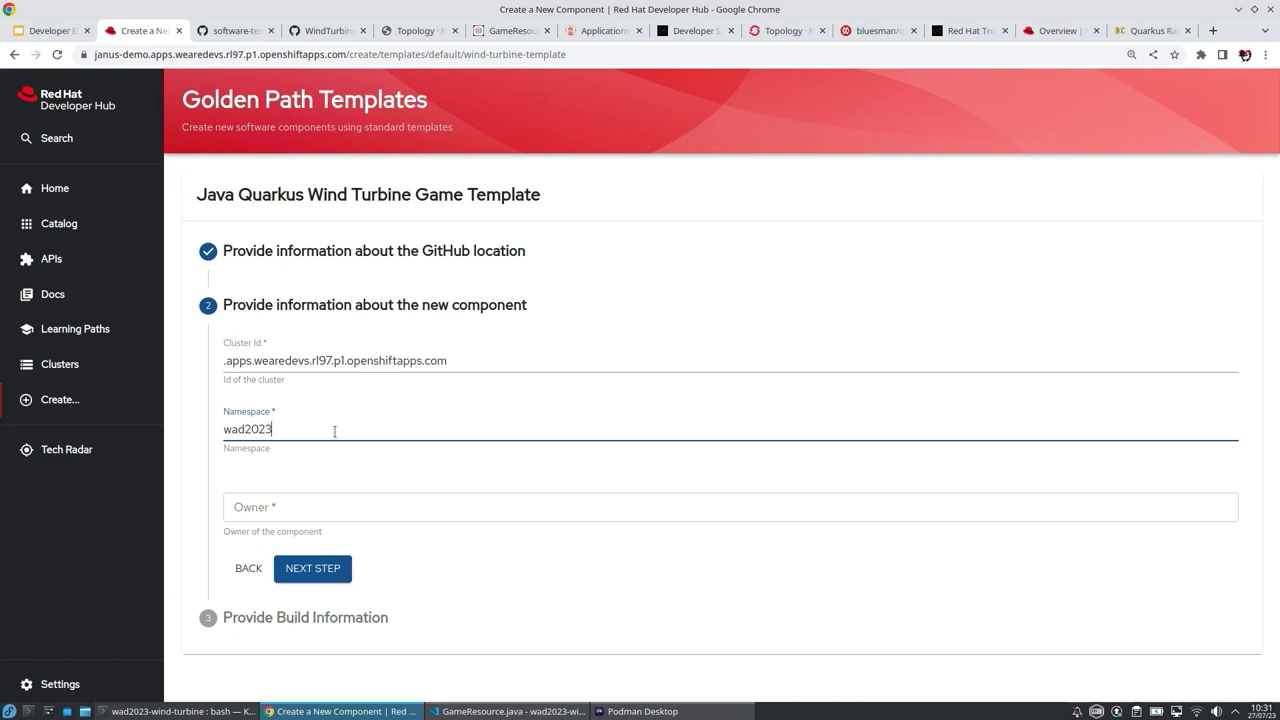
pyautogui.click(331, 507)
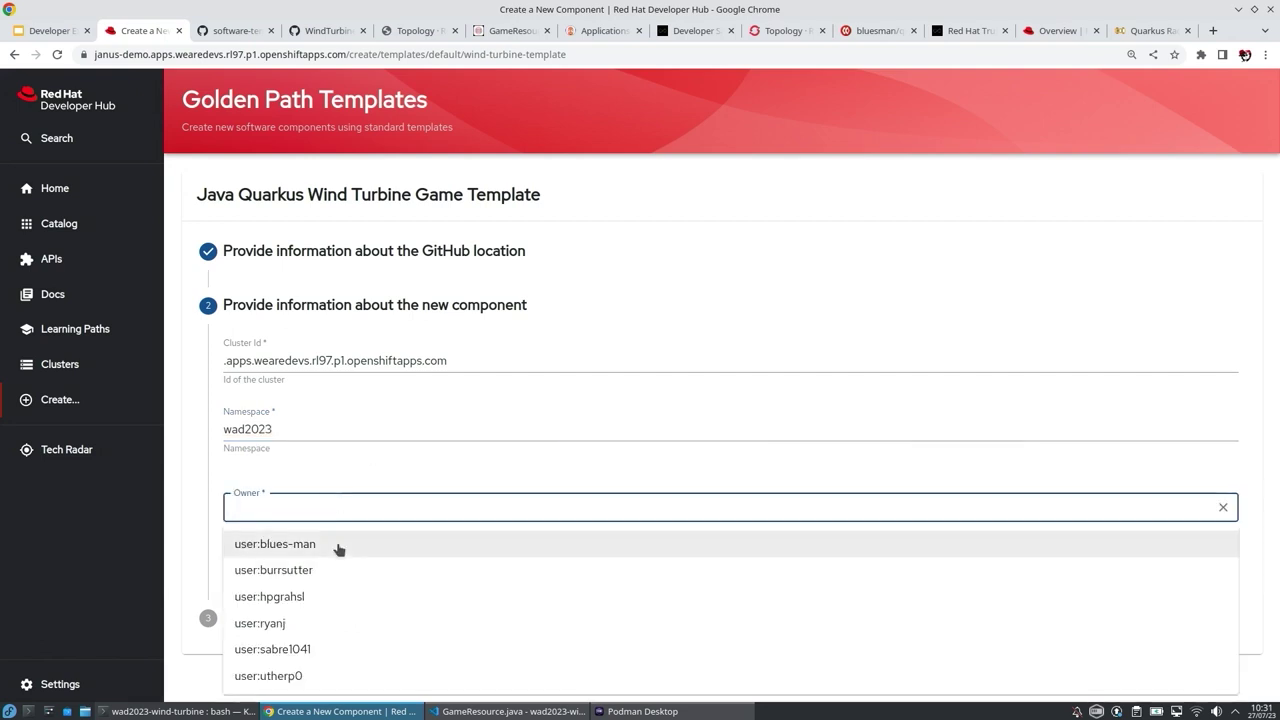
pyautogui.click(337, 546)
pyautogui.click(342, 569)
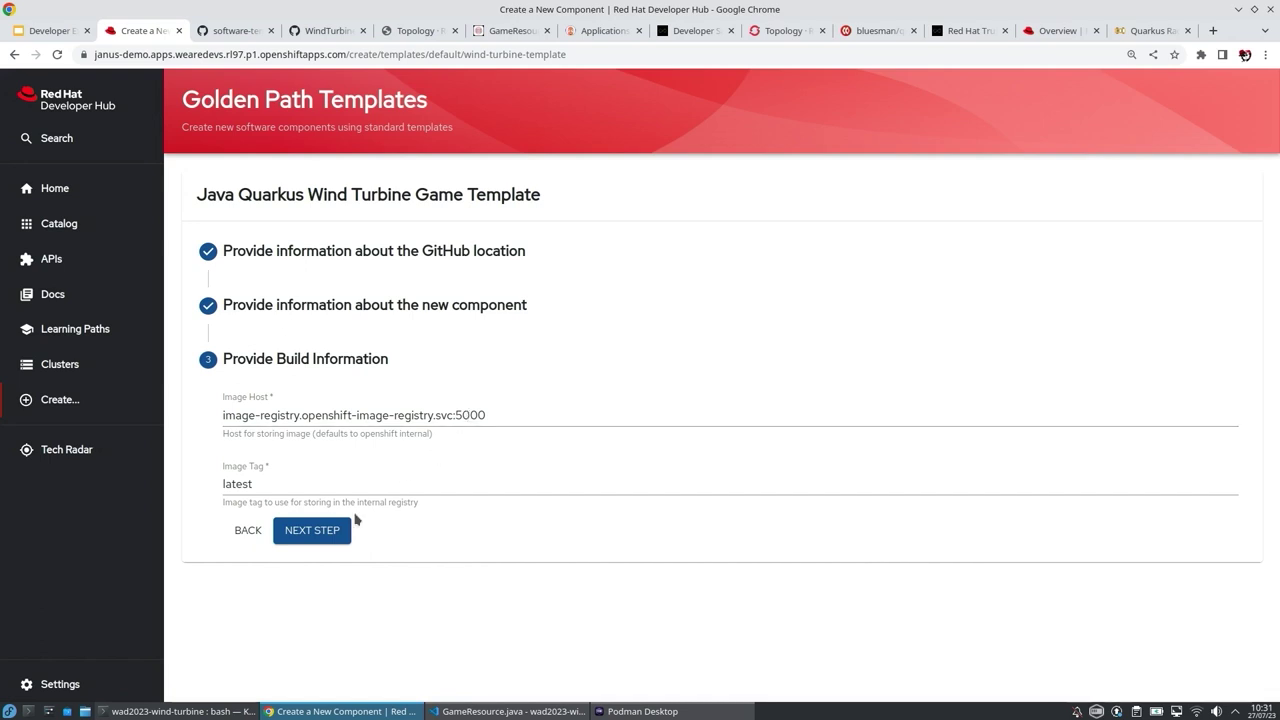
# Step: Accept the default image host and the latest image tag, and create the component from the reviewed settings
pyautogui.click(312, 530)
pyautogui.scroll(-1, 558, 553)
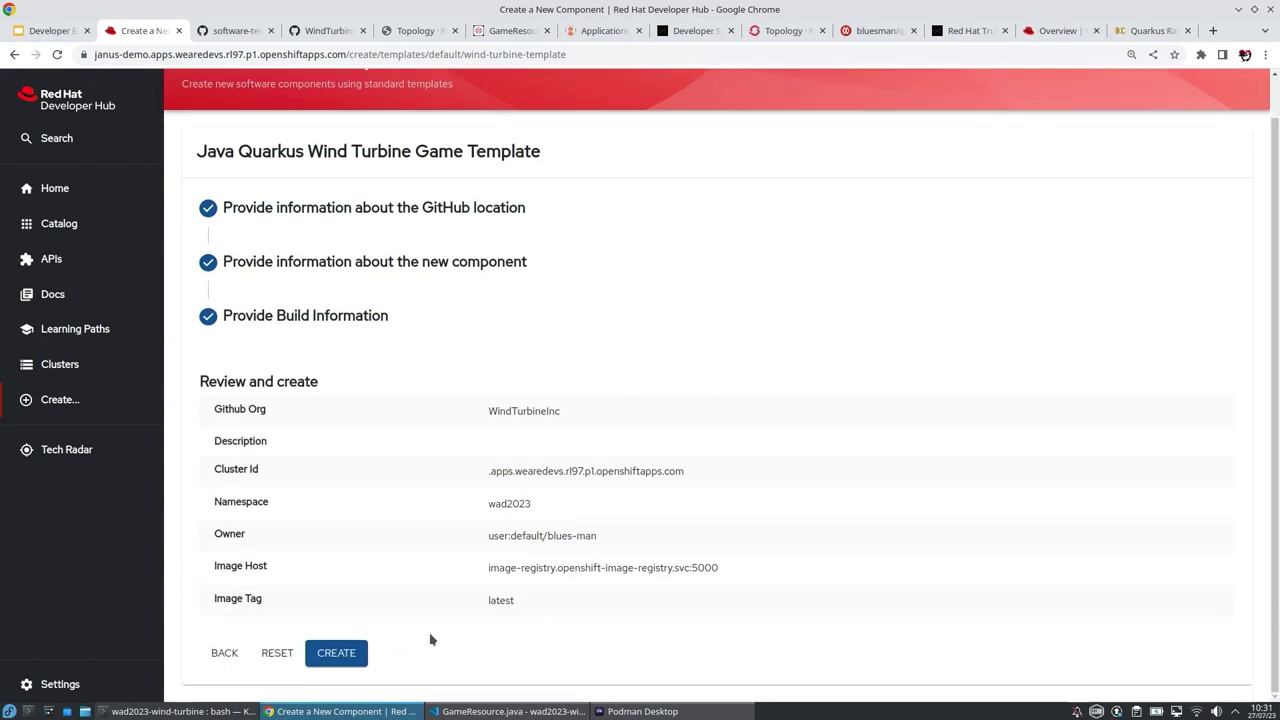
pyautogui.click(336, 654)
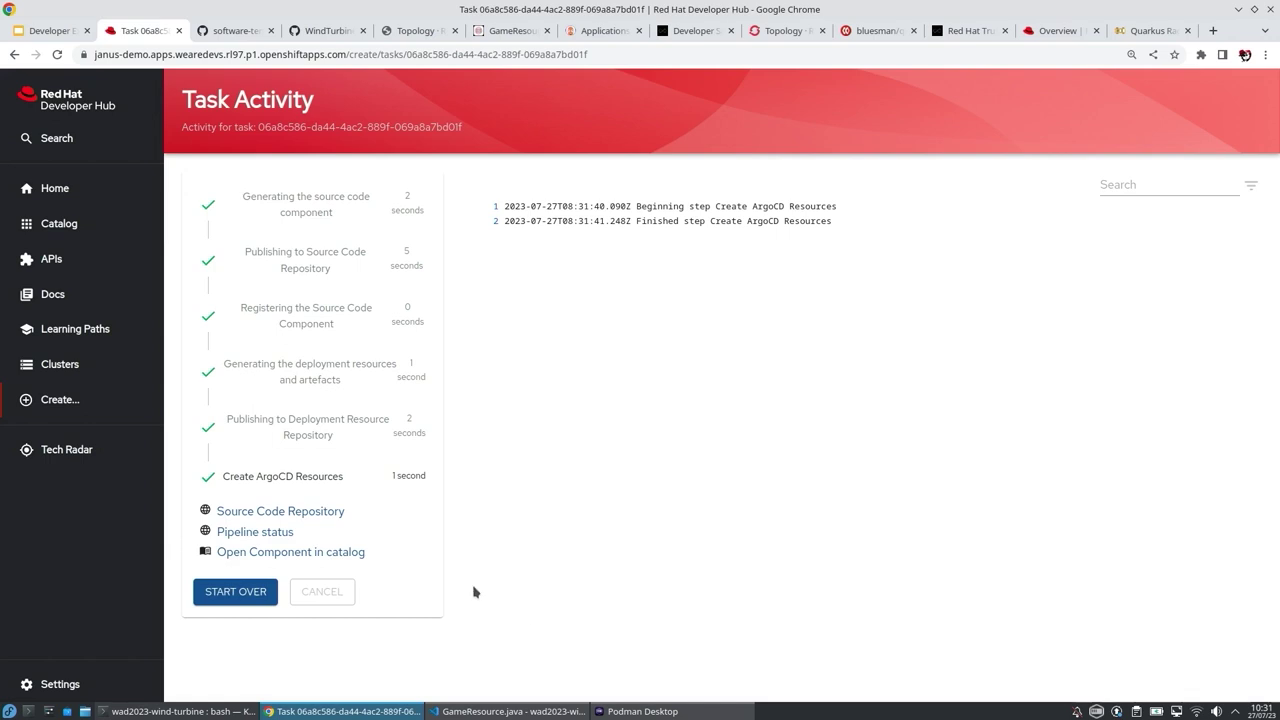
# Step: Open the new component in the catalog and look through its overview, GitHub issues and pull requests
pyautogui.click(345, 553)
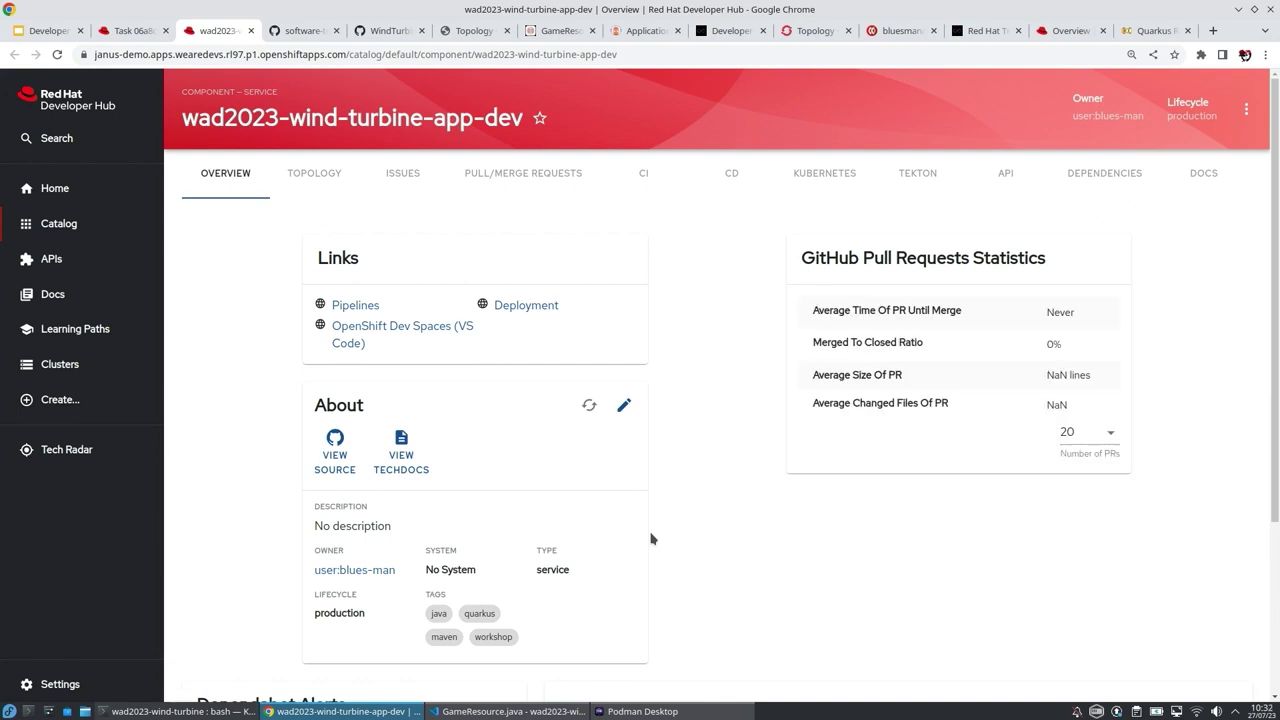
pyautogui.hotkey('ctrl', '-')
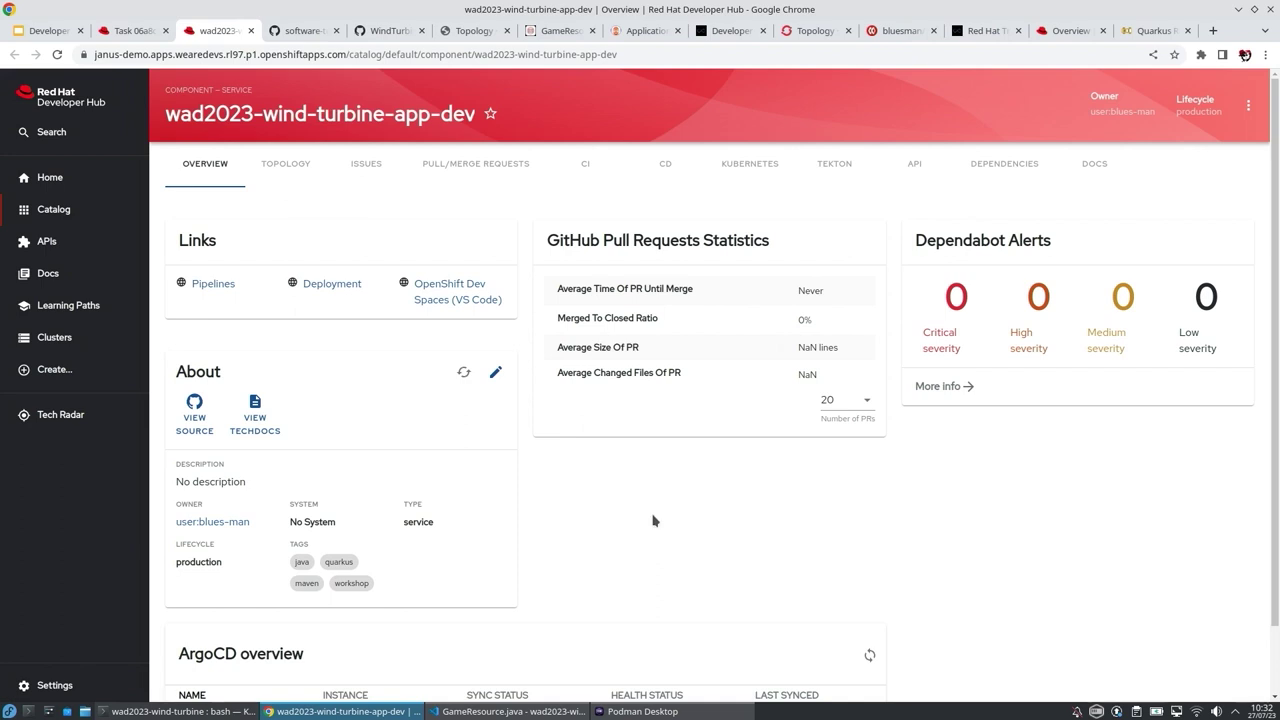
pyautogui.scroll(-1, 662, 320)
pyautogui.scroll(1, 660, 300)
pyautogui.click(372, 168)
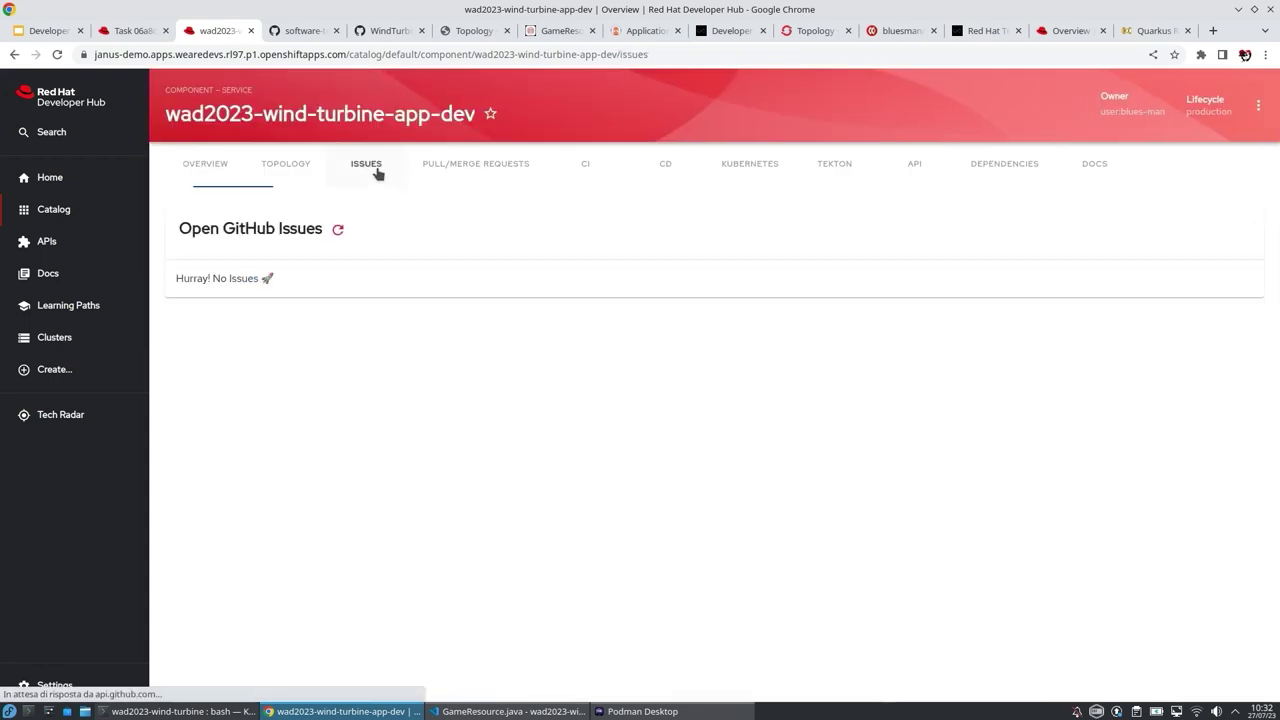
pyautogui.click(476, 179)
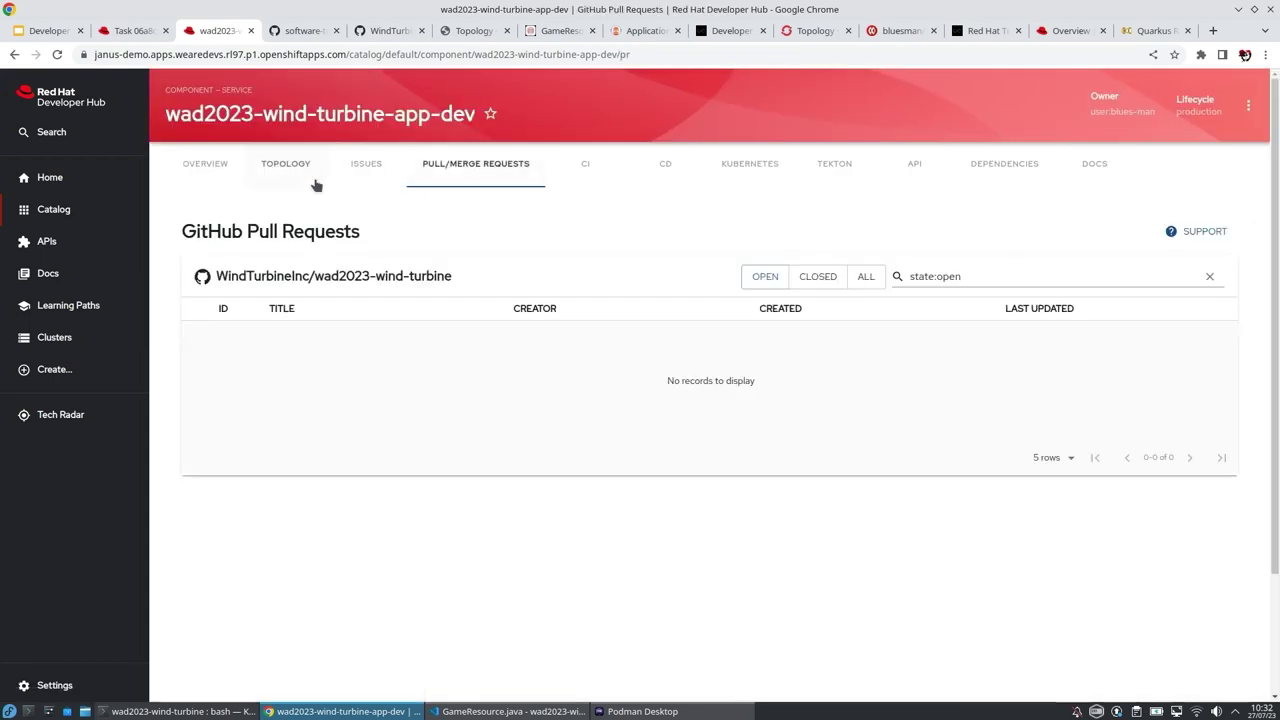
pyautogui.click(207, 168)
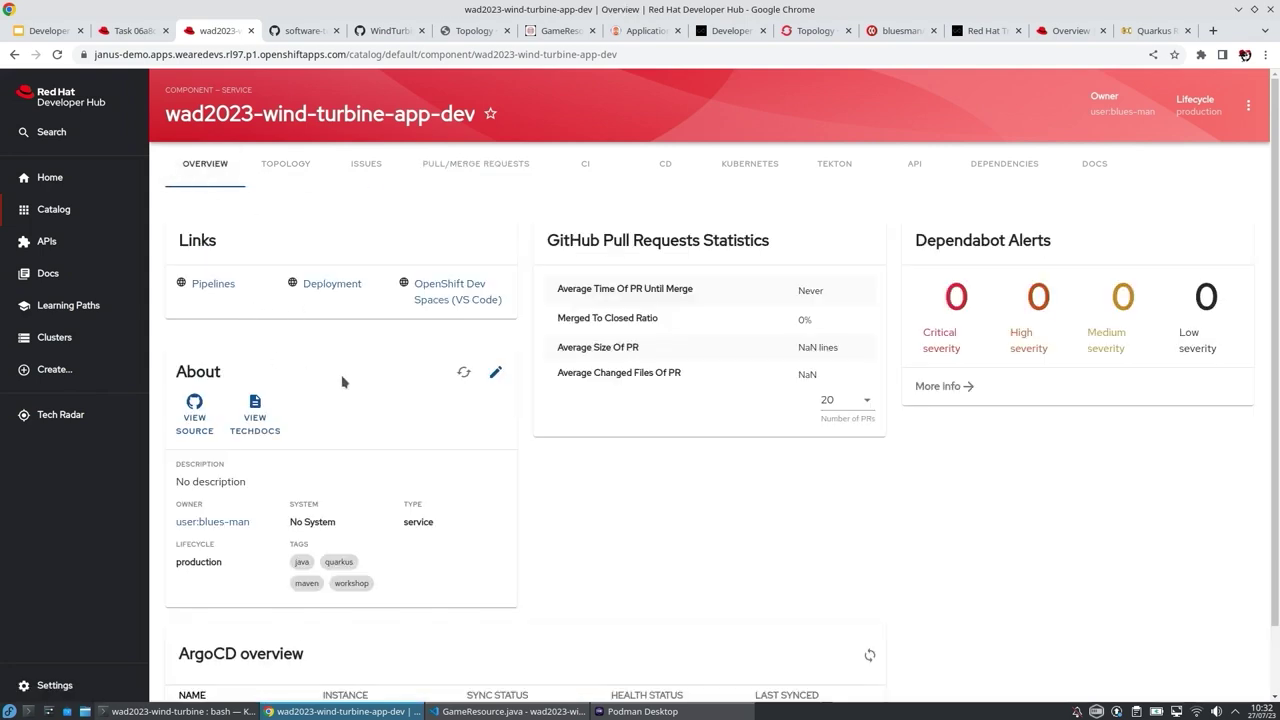
# Step: Open the component's GitHub source repository in a separate browser tab and switch to it
pyautogui.rightClick(186, 434)
pyautogui.press('Escape')
pyautogui.rightClick(190, 432)
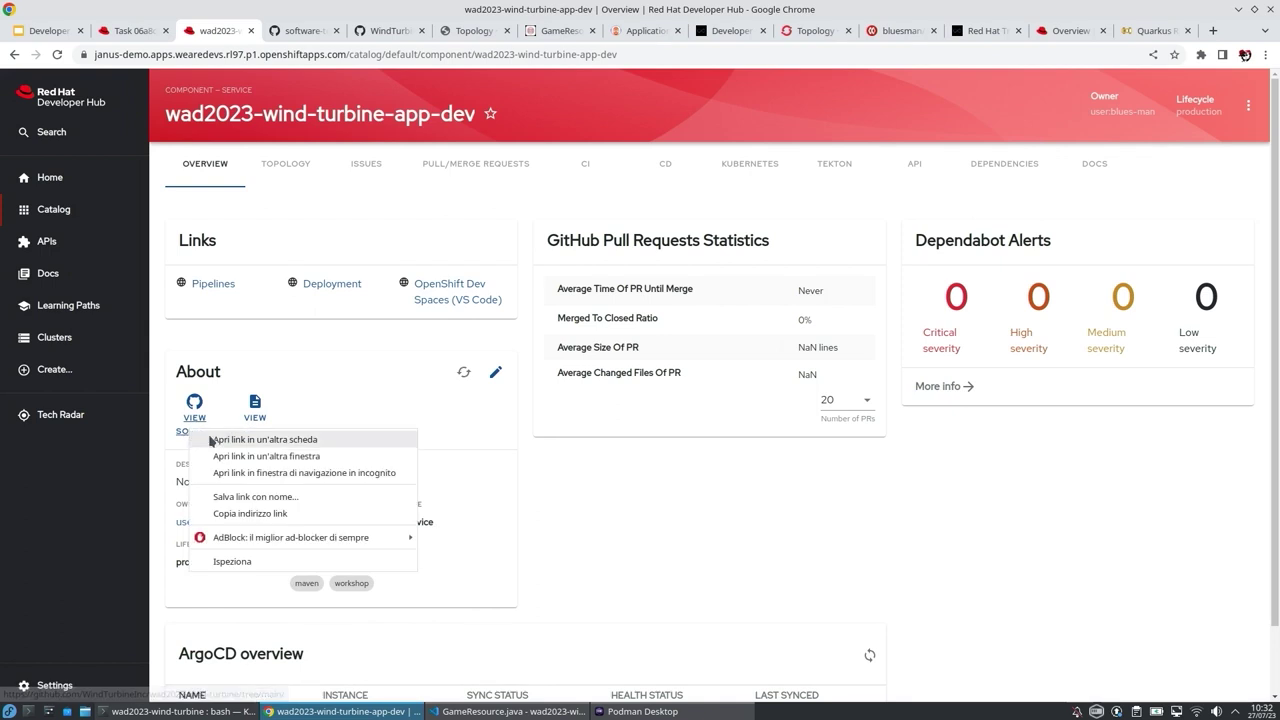
pyautogui.click(218, 441)
pyautogui.click(280, 33)
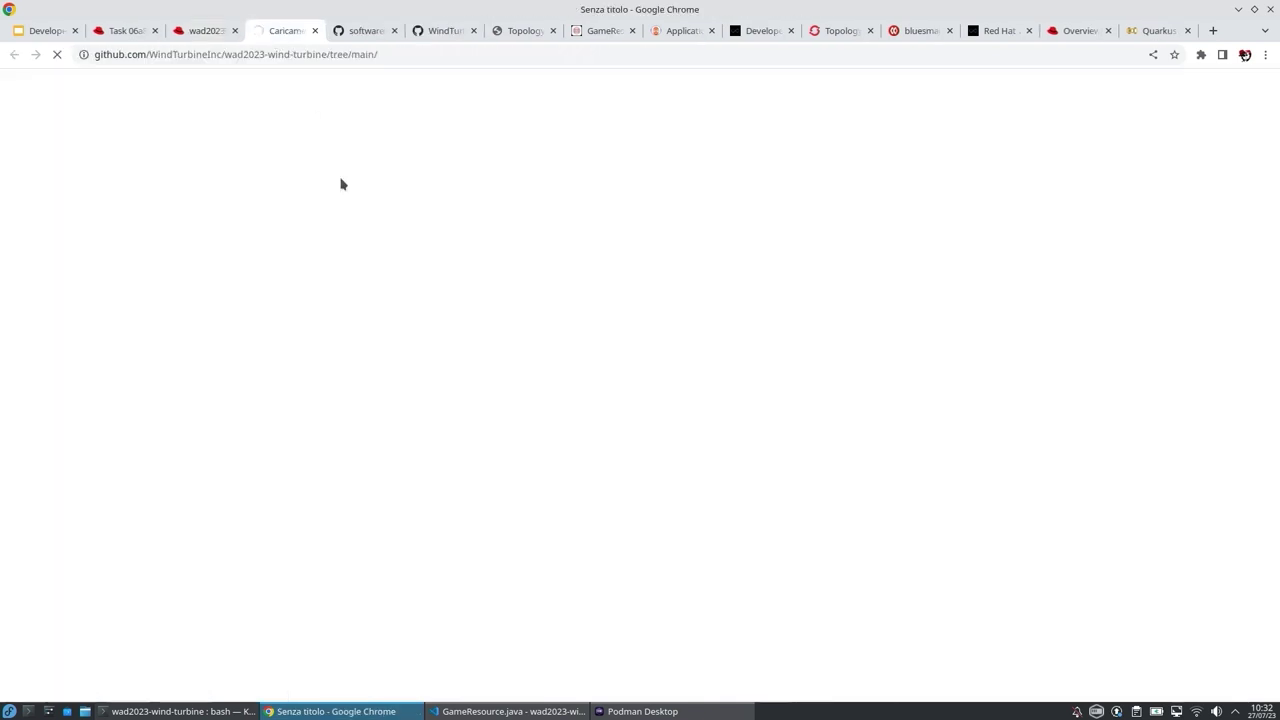
# Step: Go to the WindTurbineInc organization's repository list and open the wad2023-wind-turbine repository
pyautogui.click(229, 106)
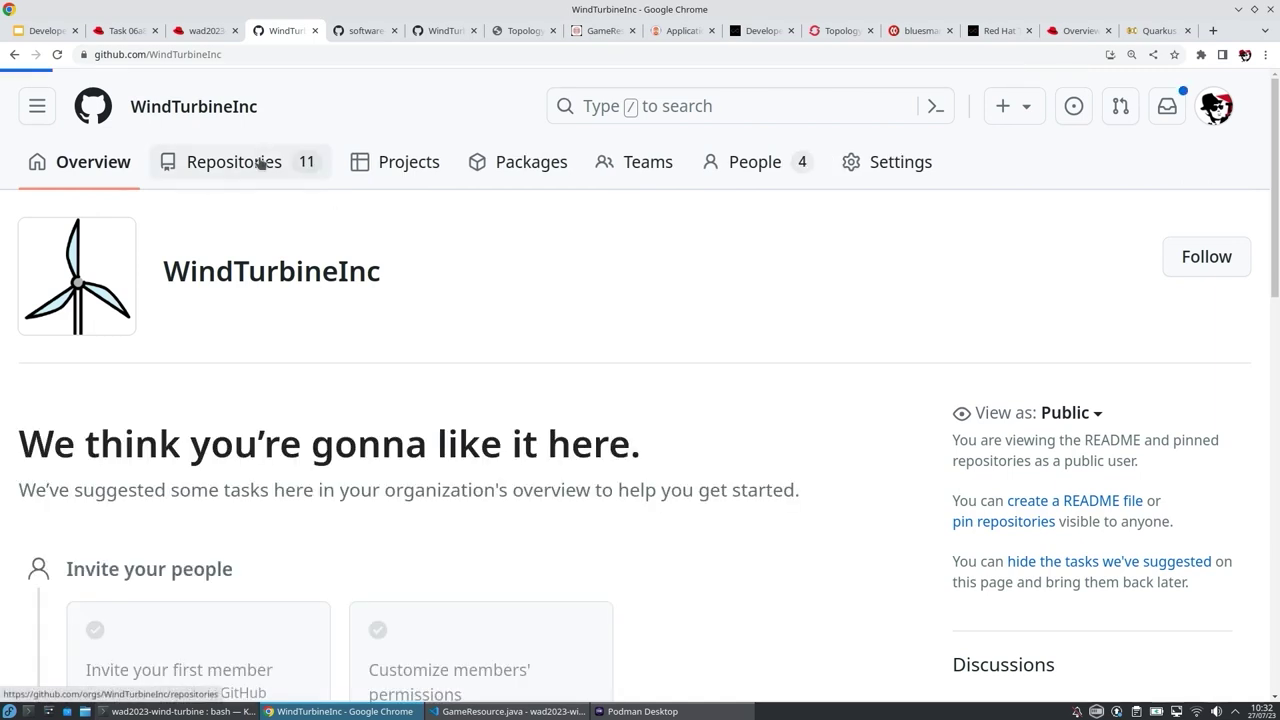
pyautogui.click(257, 163)
pyautogui.scroll(-2, 449, 294)
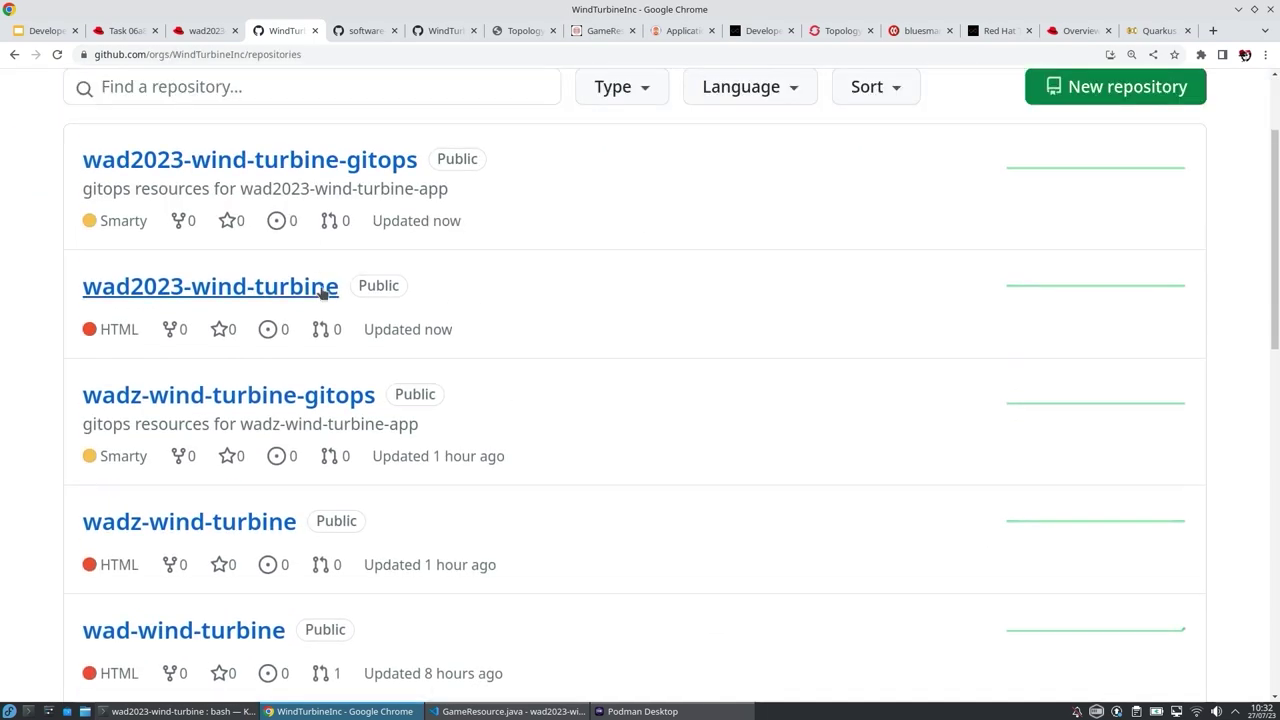
pyautogui.click(293, 287)
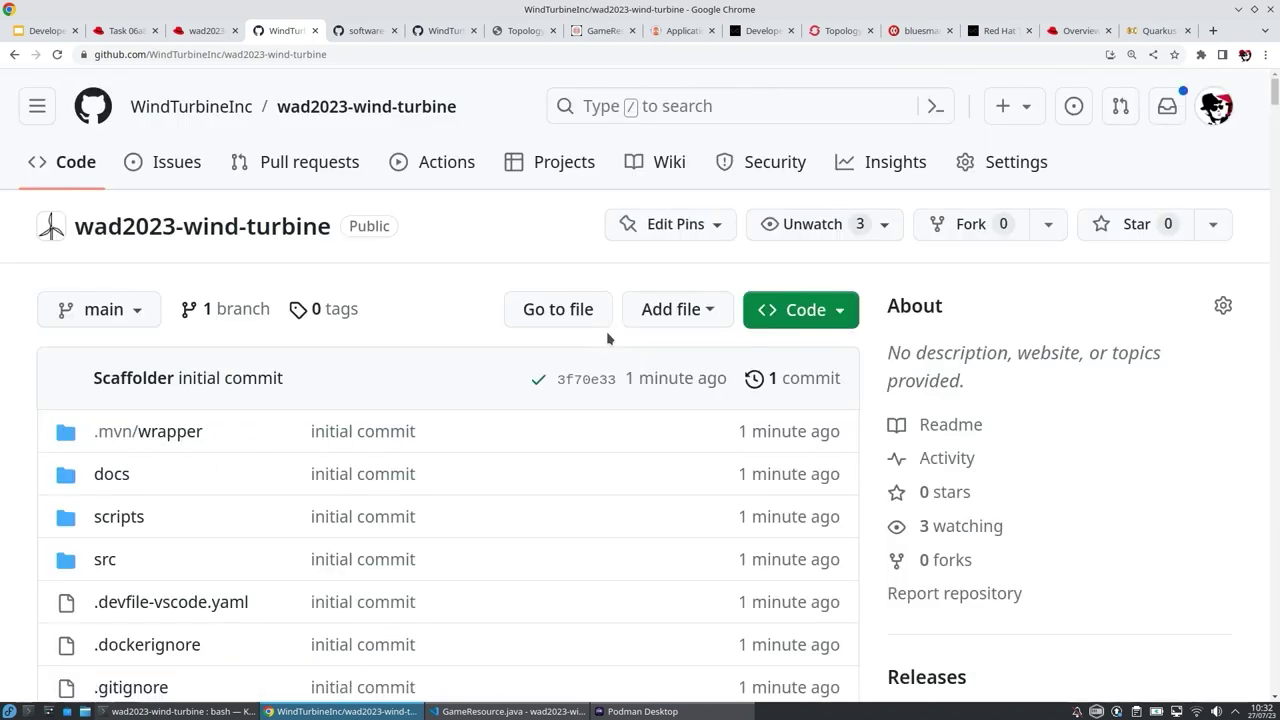
# Step: Examine the wad2023-wind-turbine repository's file list and read through its README
pyautogui.scroll(-4, 607, 338)
pyautogui.scroll(-5, 607, 338)
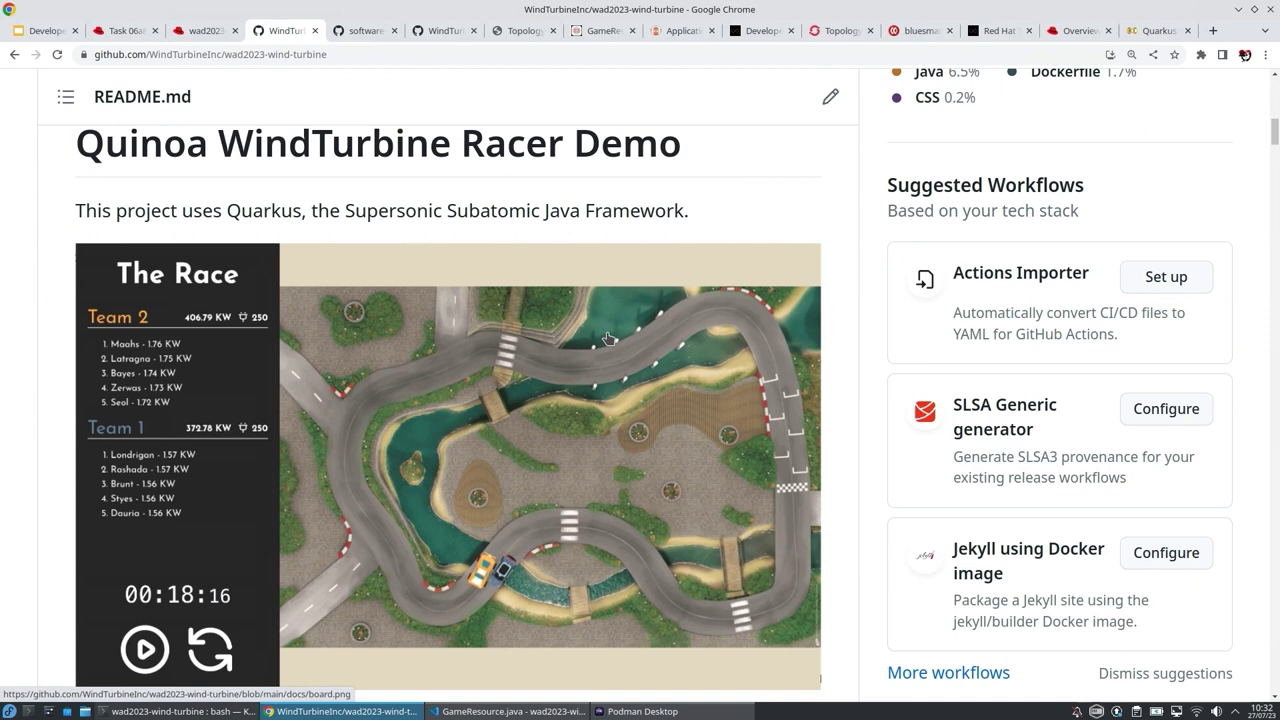
pyautogui.scroll(2, 607, 338)
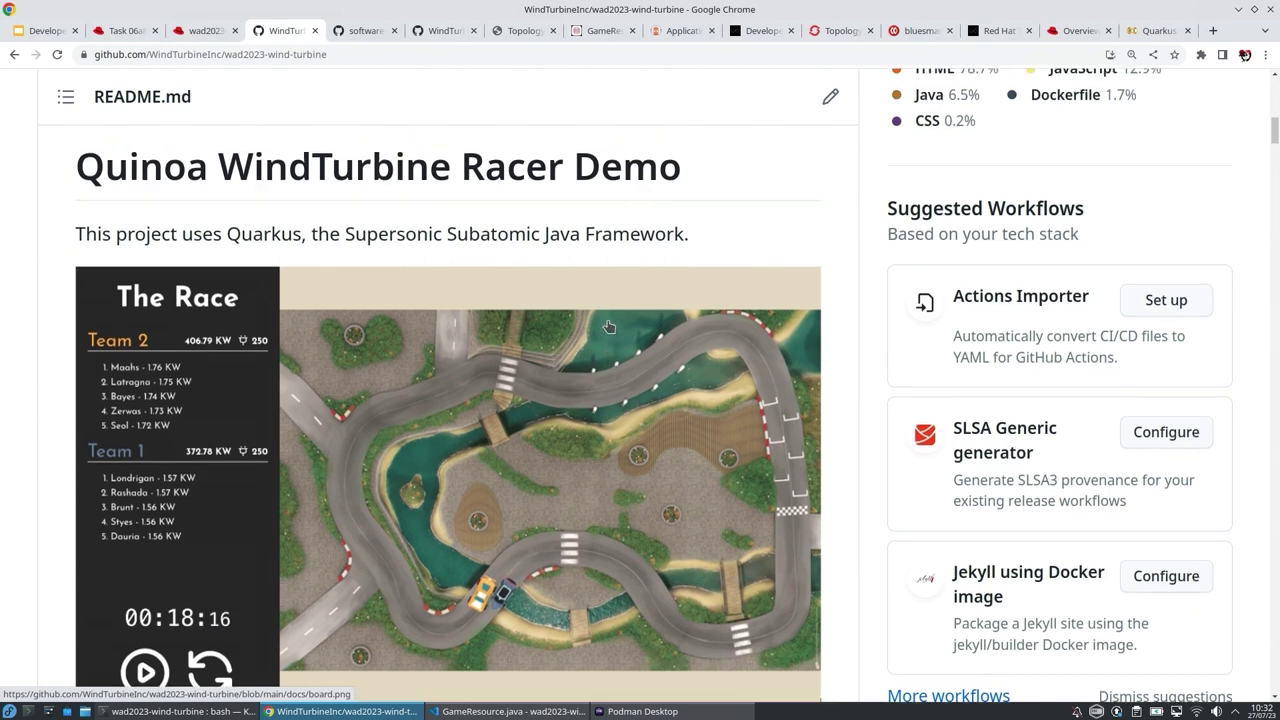
pyautogui.scroll(-6, 607, 330)
pyautogui.scroll(-5, 607, 320)
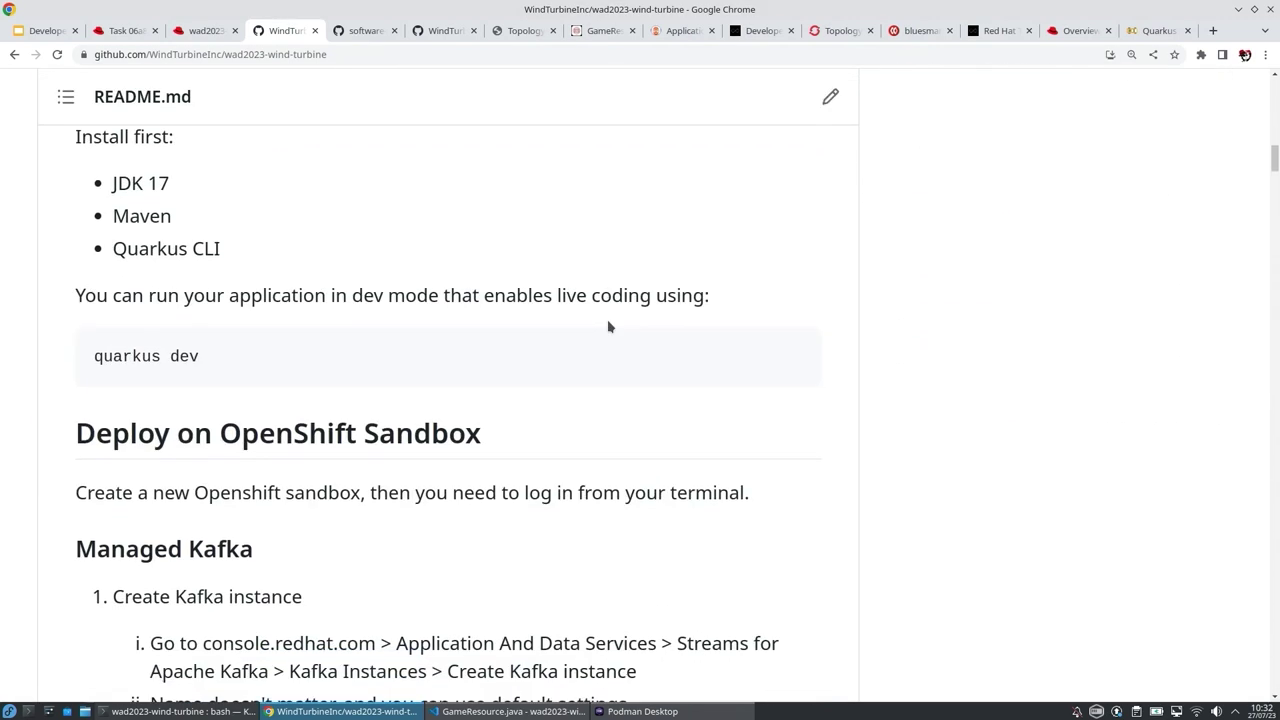
pyautogui.scroll(12, 608, 324)
pyautogui.scroll(2, 608, 326)
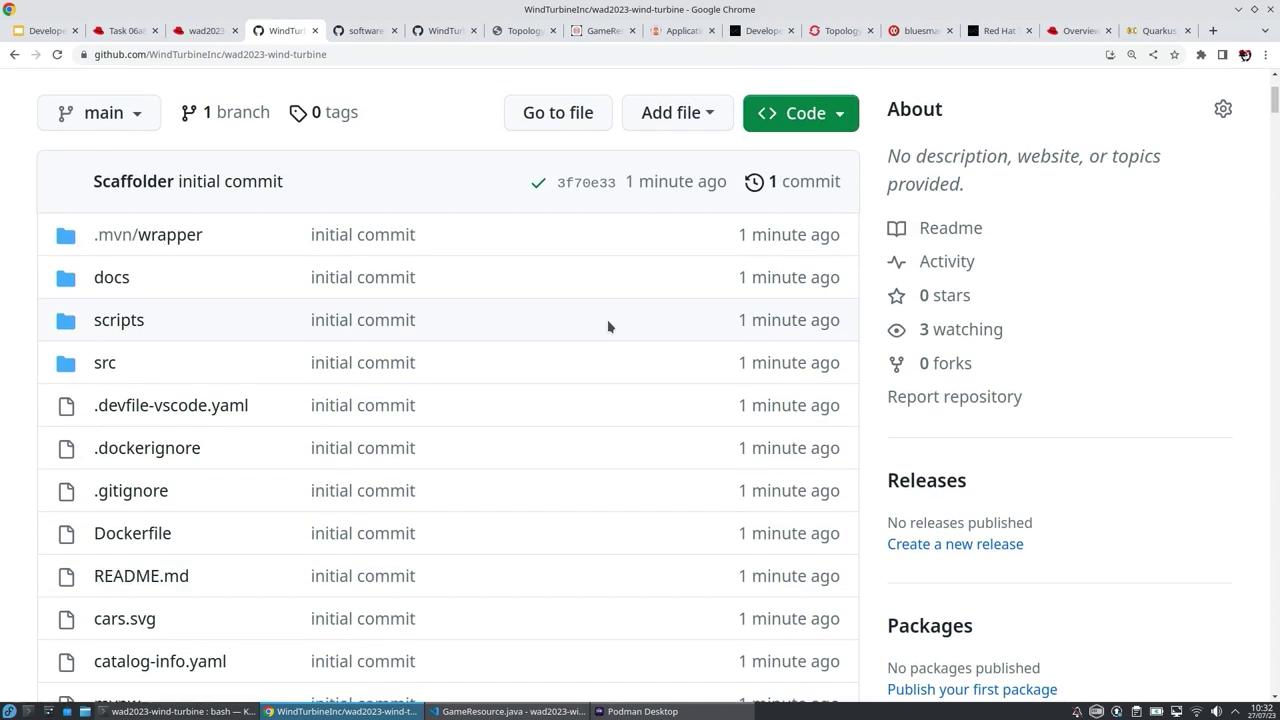
pyautogui.scroll(2, 607, 326)
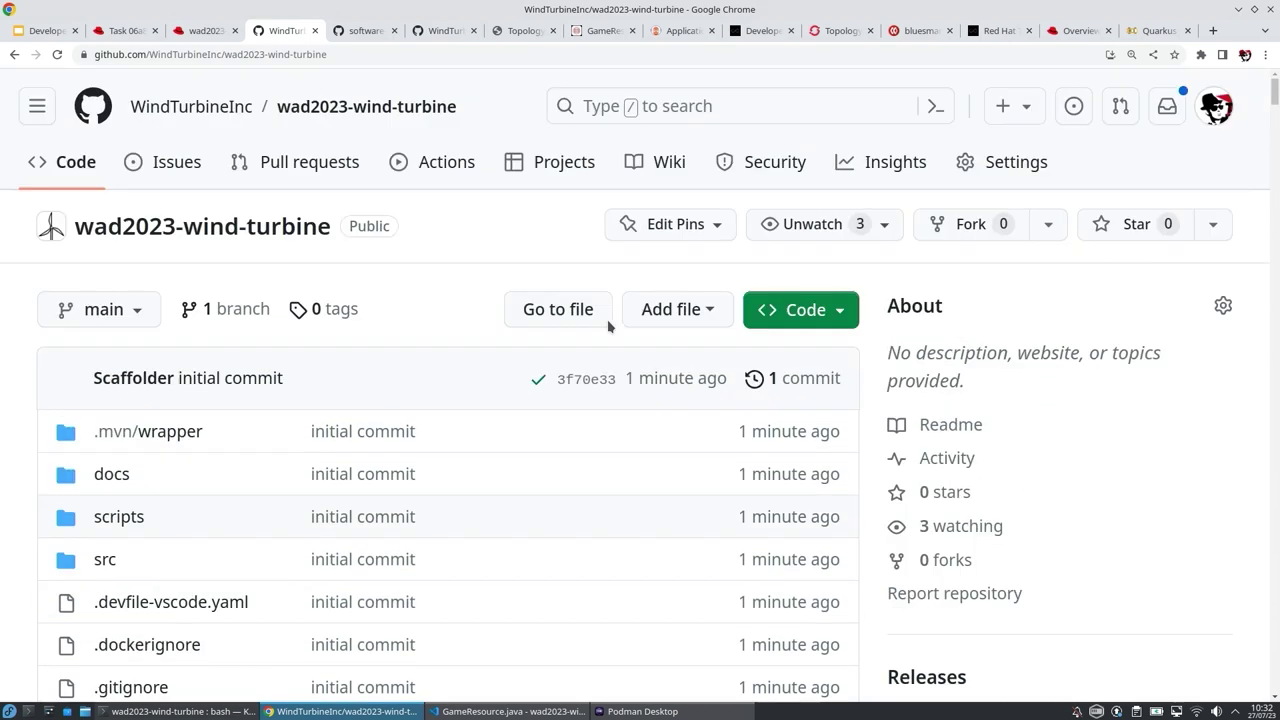
# Step: Return to the organization's repository list and open the wad2023-wind-turbine-gitops repository
pyautogui.click(14, 54)
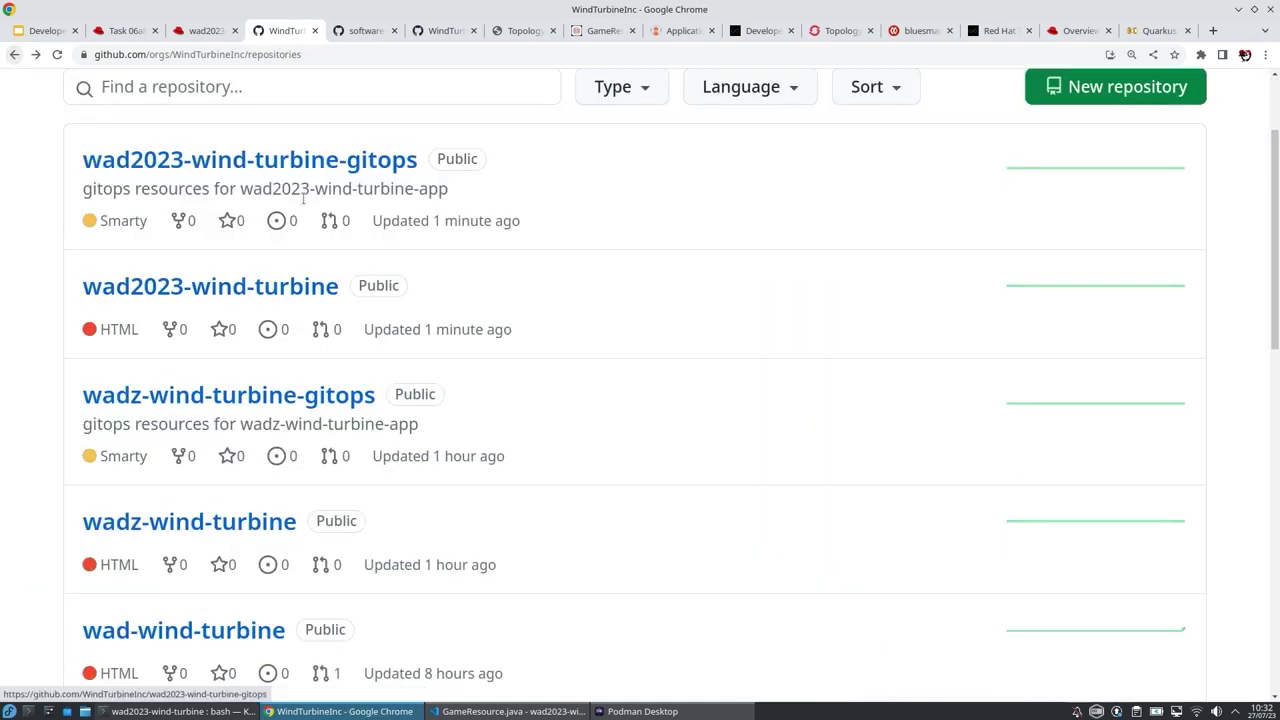
pyautogui.click(377, 168)
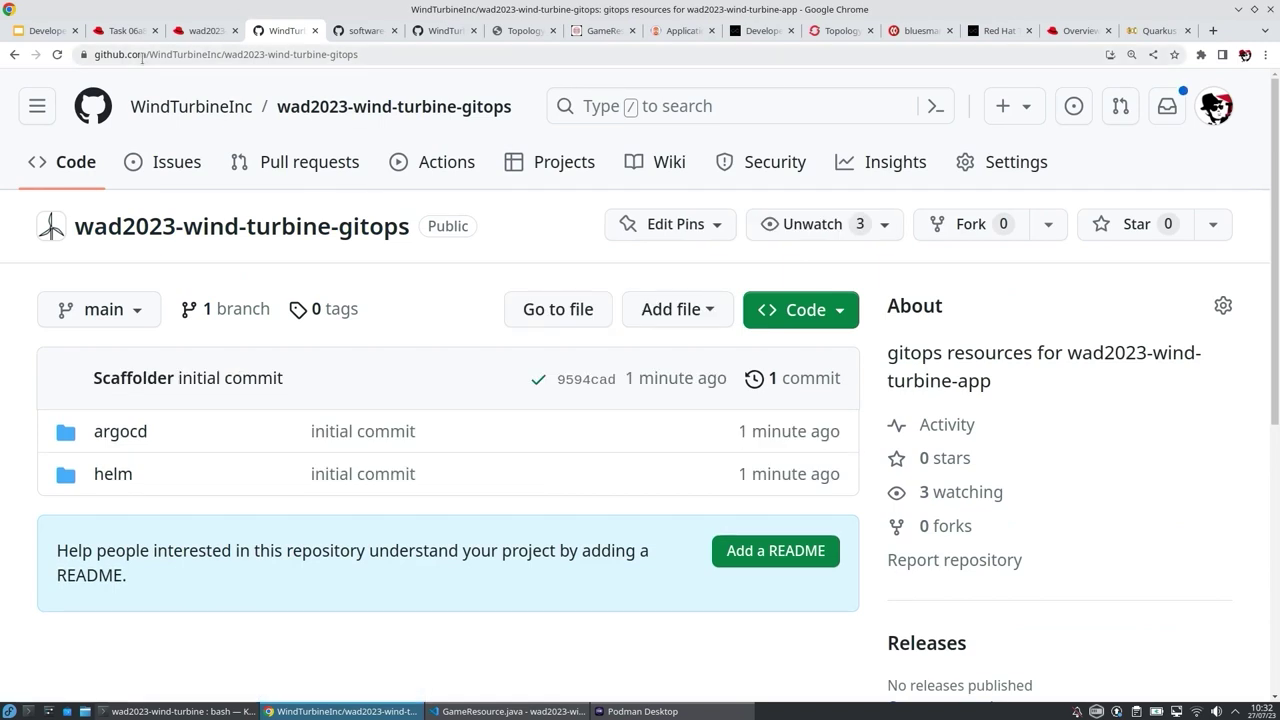
pyautogui.moveTo(211, 118)
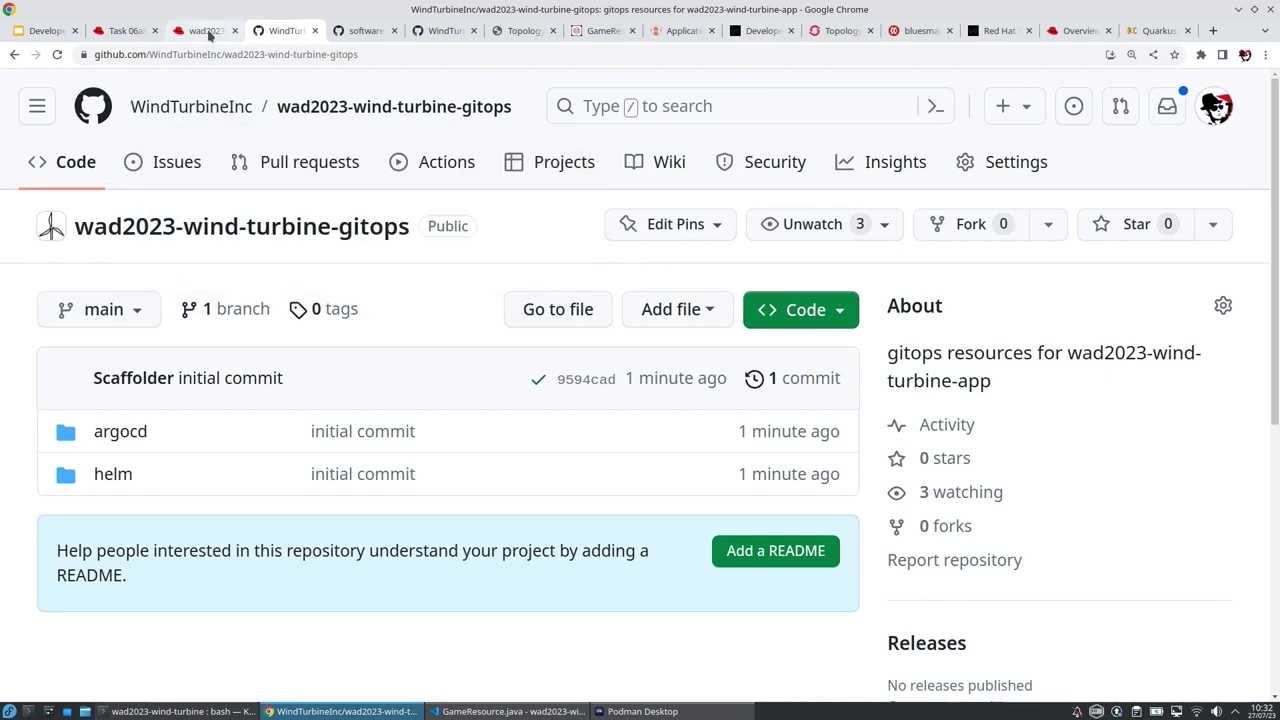
# Step: Return to Developer Hub, recheck the creation task, and view the component's latest pipeline run and ArgoCD deployment history
pyautogui.click(127, 32)
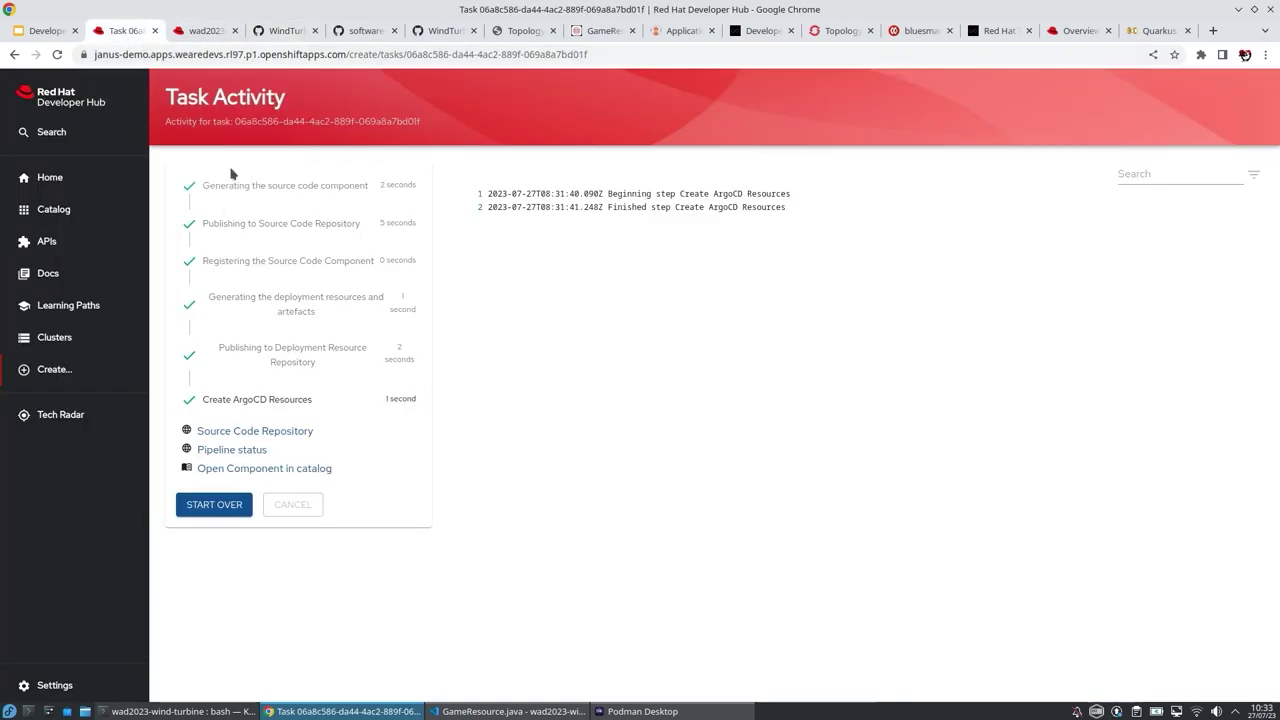
pyautogui.click(200, 30)
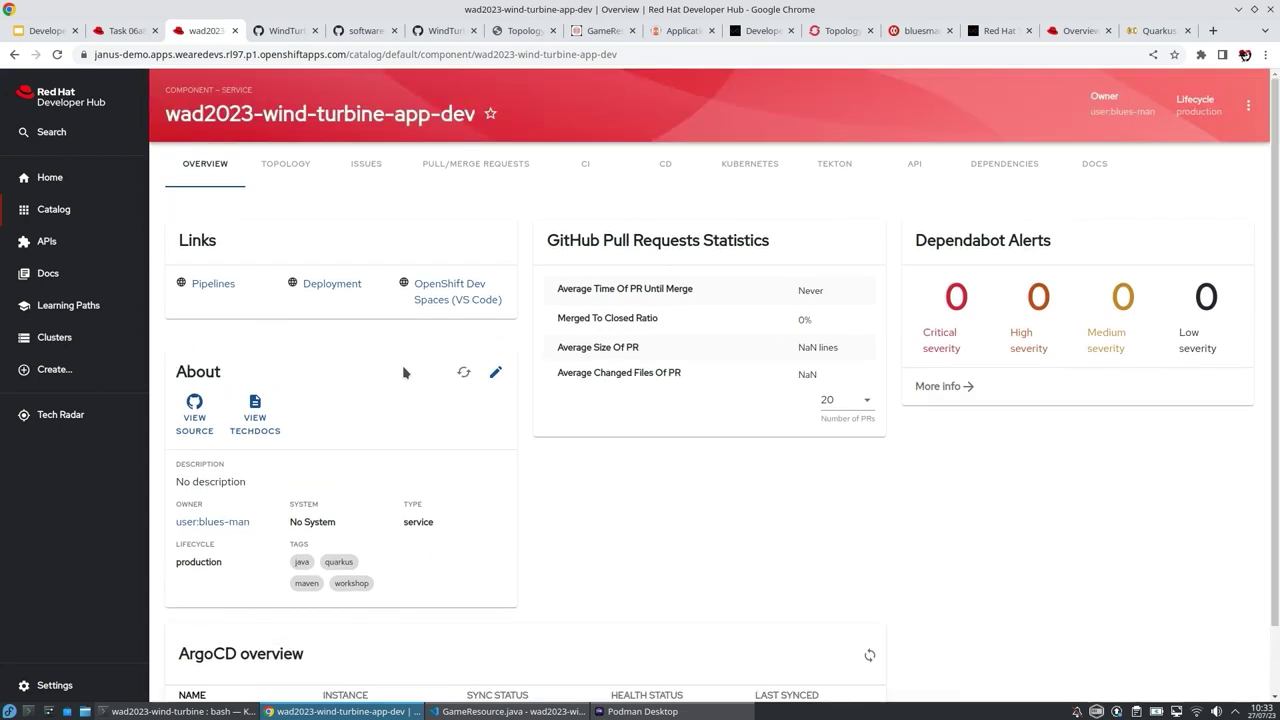
pyautogui.click(588, 168)
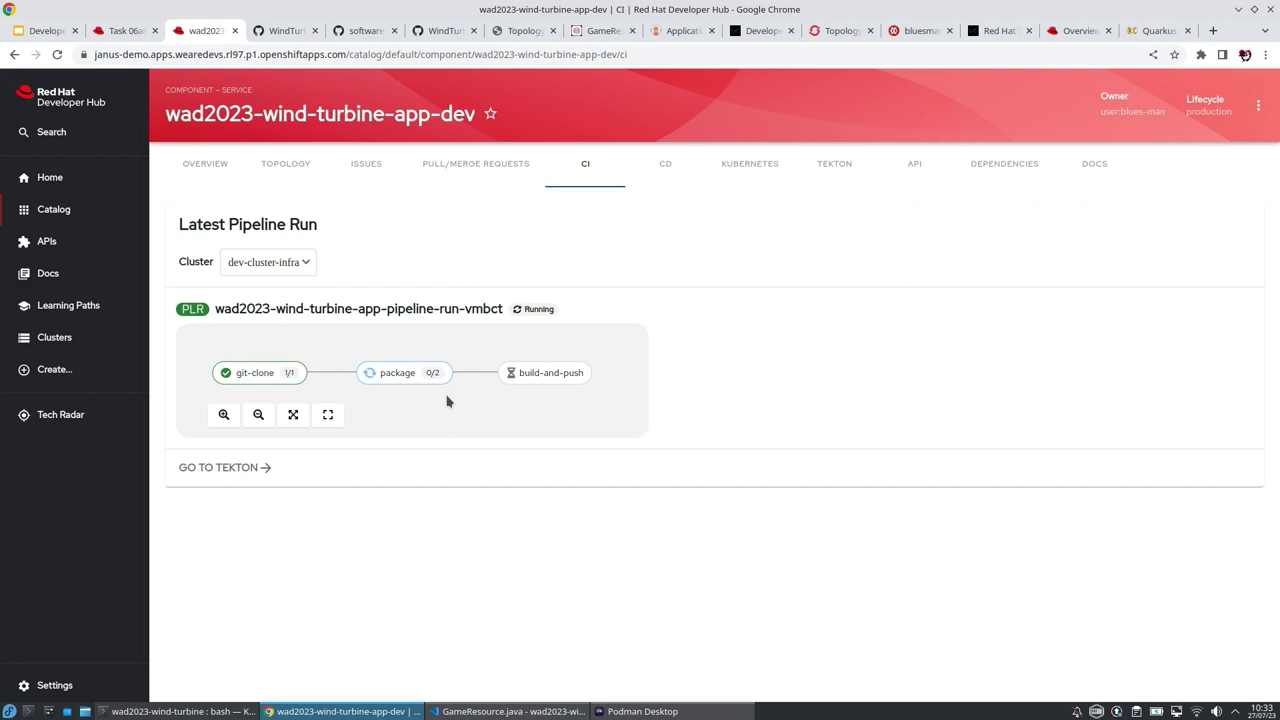
pyautogui.click(664, 182)
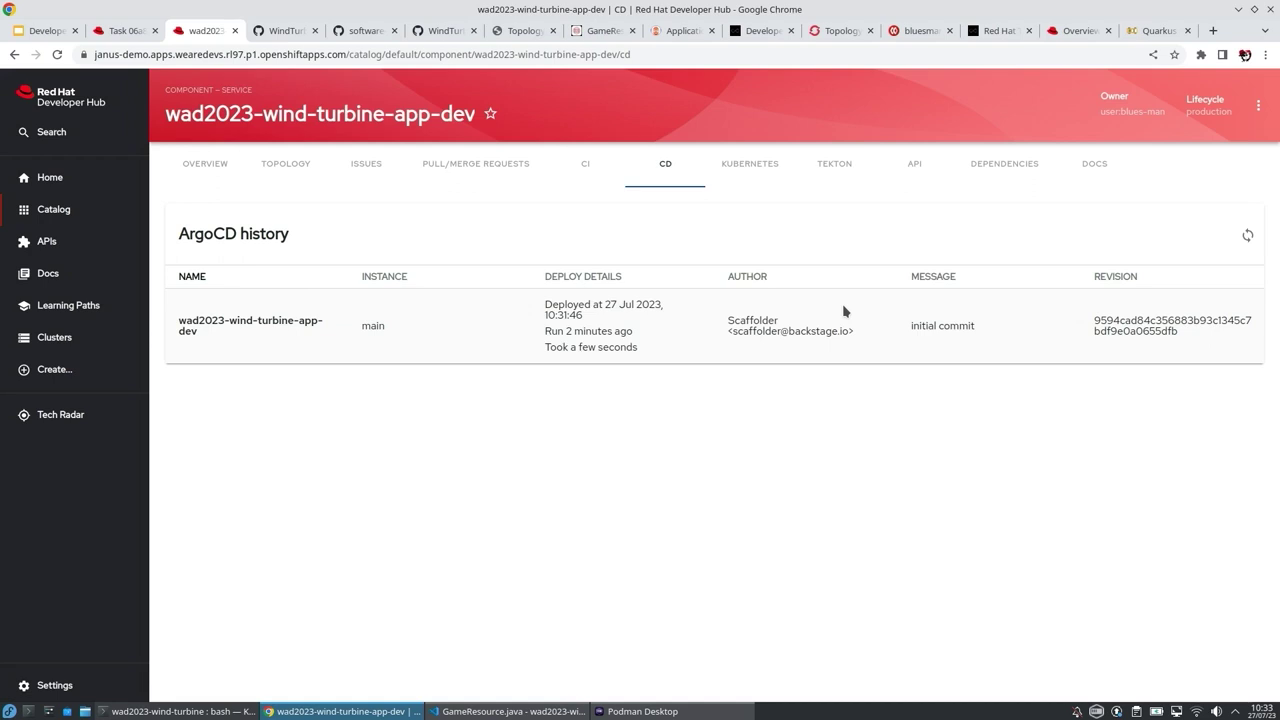
# Step: Inspect the component's Kubernetes errors, dev-cluster-infra resources and pipeline run details, and view its provided and consumed APIs
pyautogui.click(757, 178)
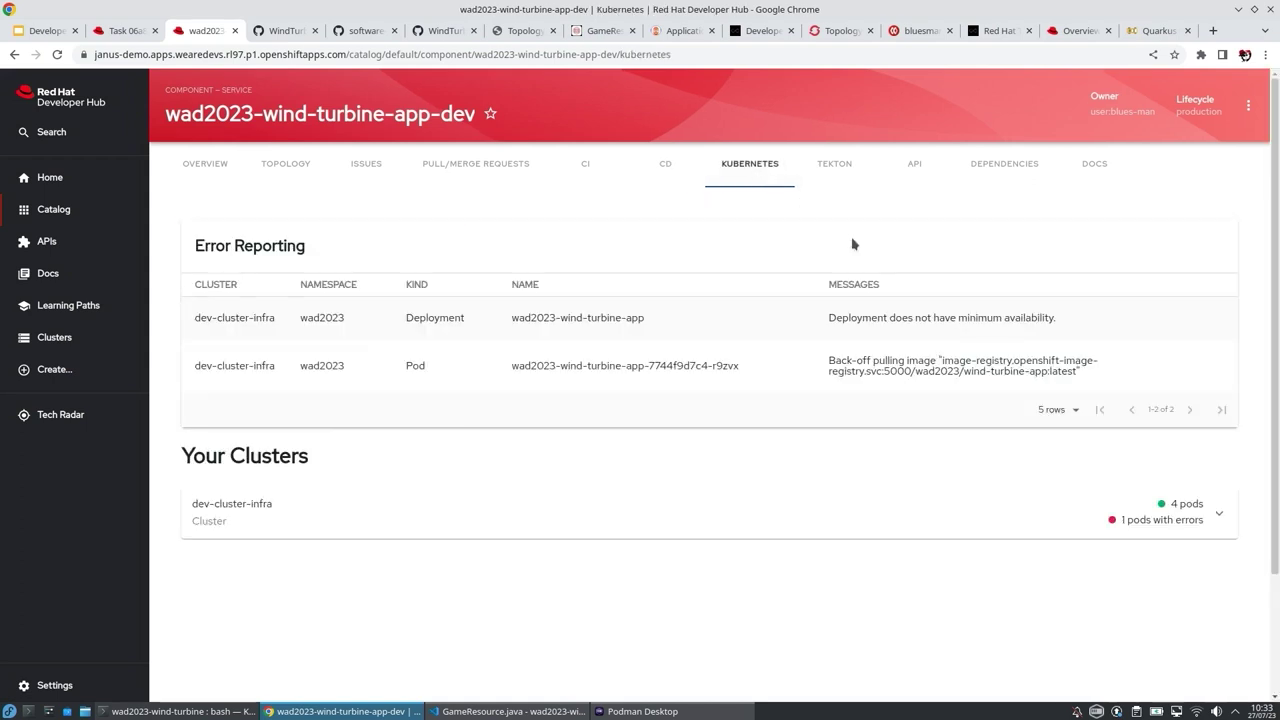
pyautogui.click(1218, 517)
pyautogui.scroll(-3, 1150, 520)
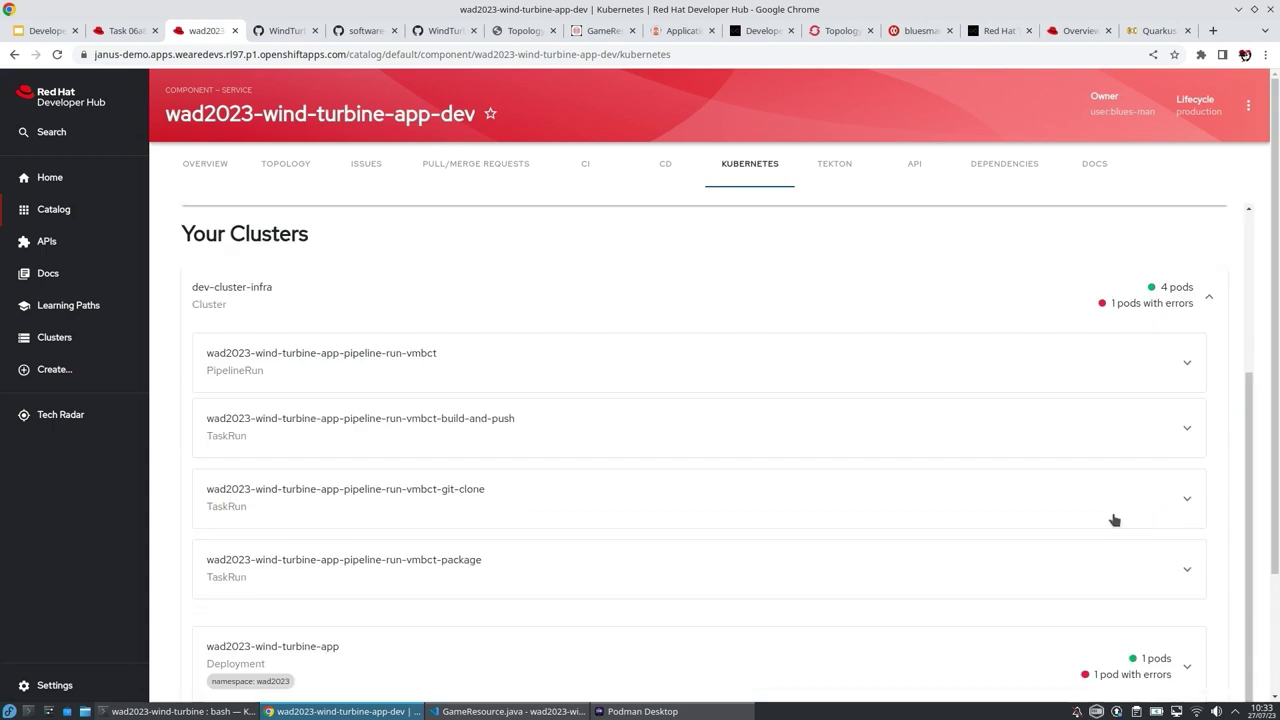
pyautogui.click(1186, 362)
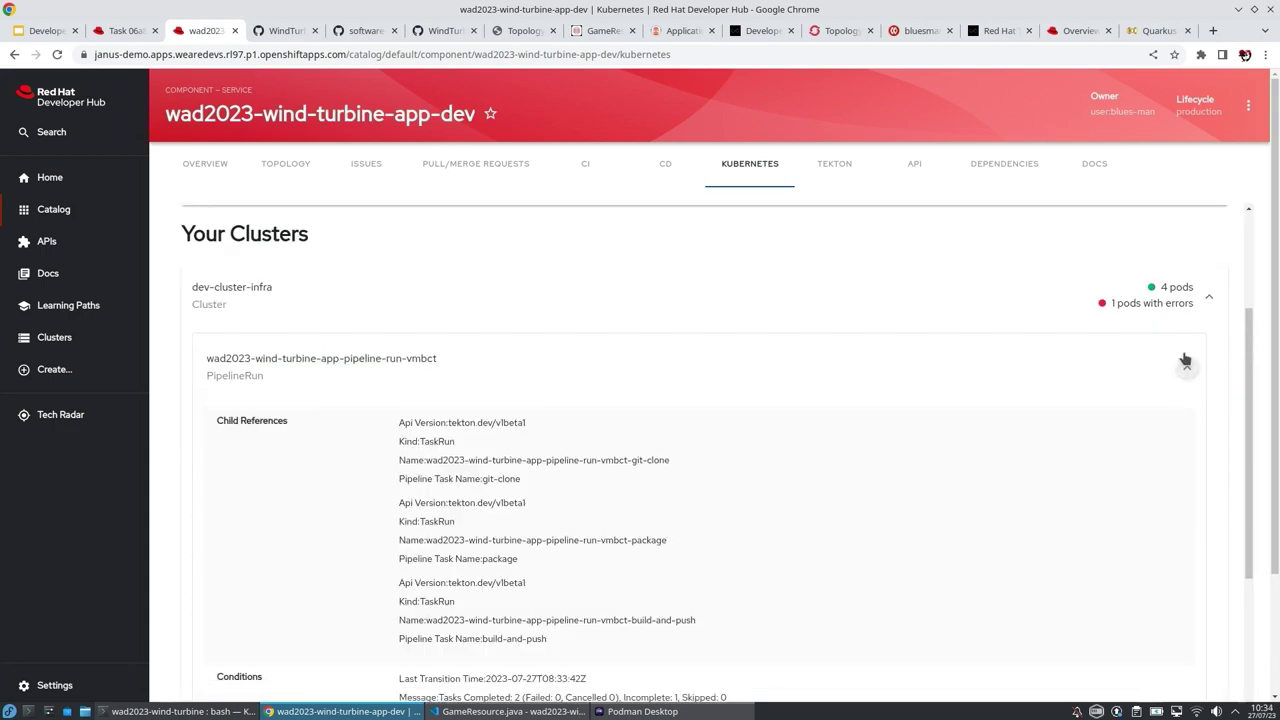
pyautogui.click(1188, 368)
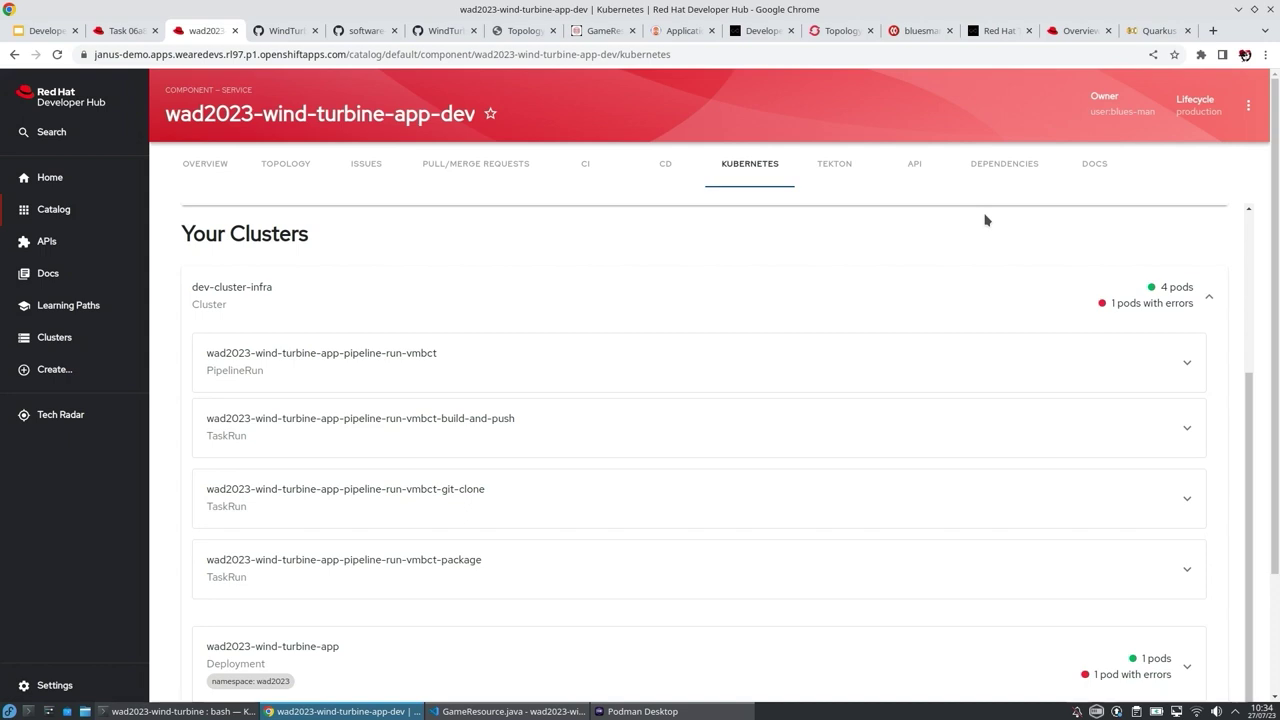
pyautogui.scroll(3, 985, 220)
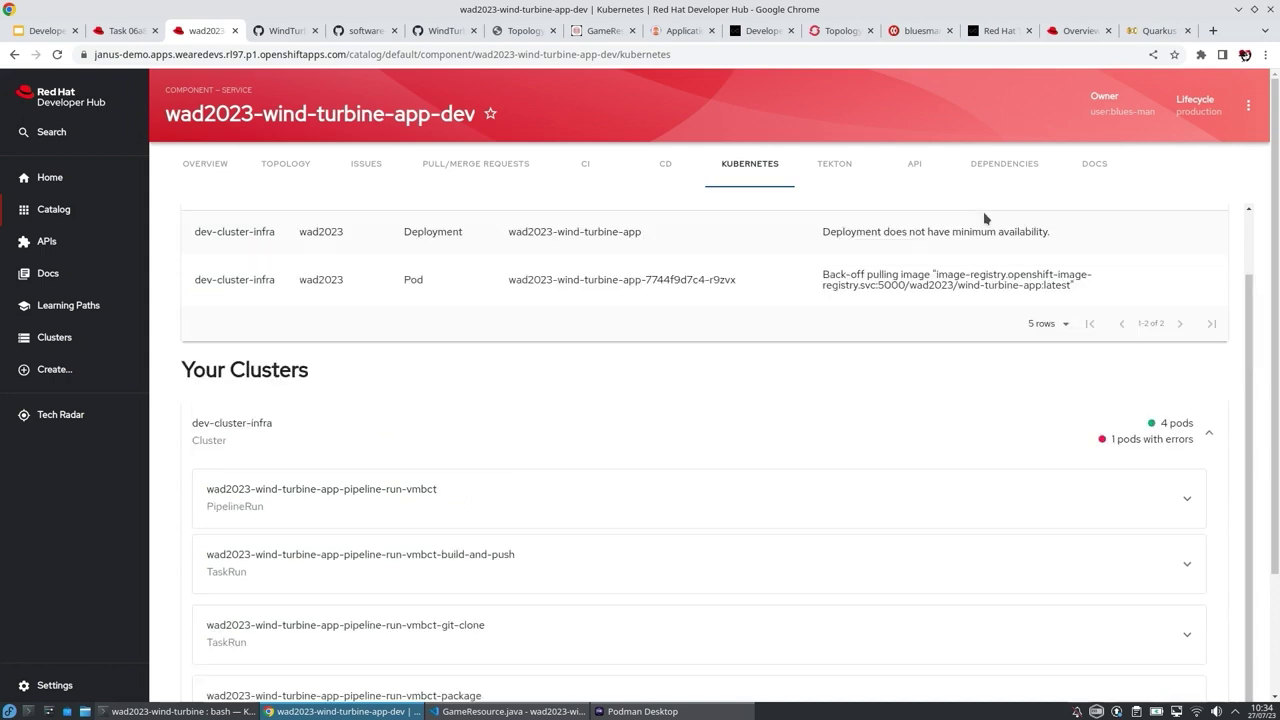
pyautogui.click(925, 175)
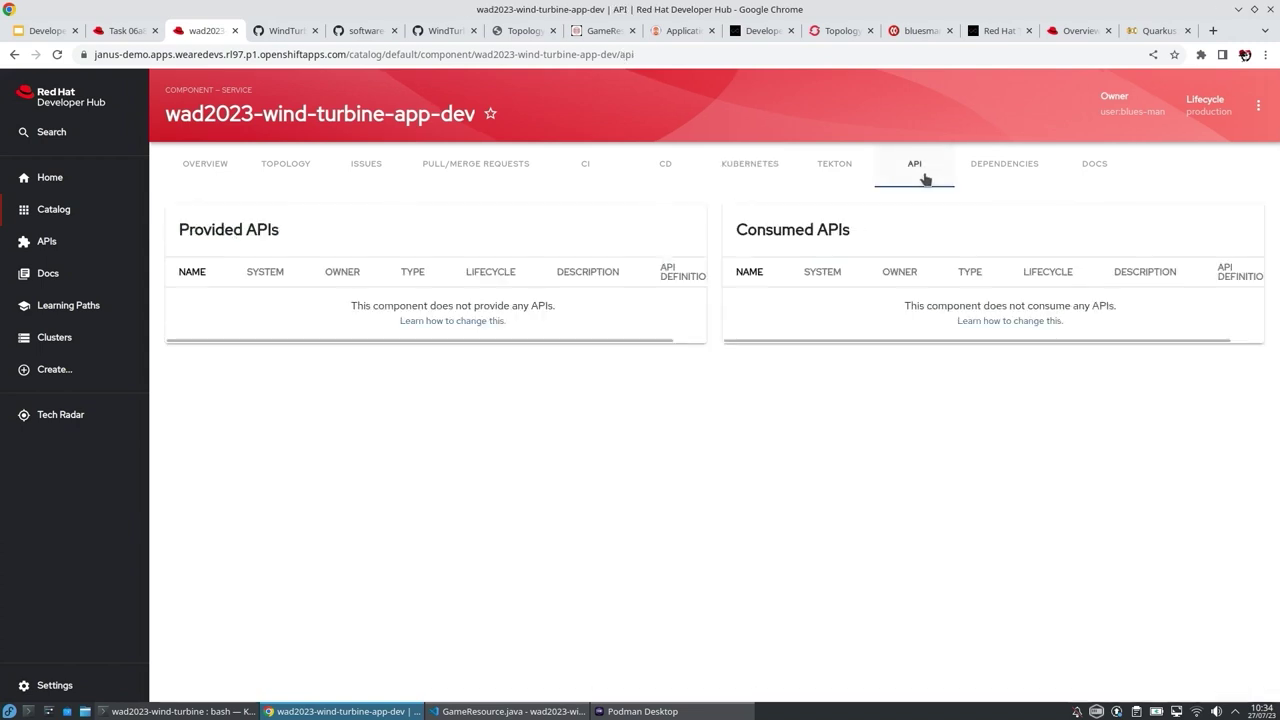
# Step: View the component's relations and dependencies, and return to its overview
pyautogui.click(966, 172)
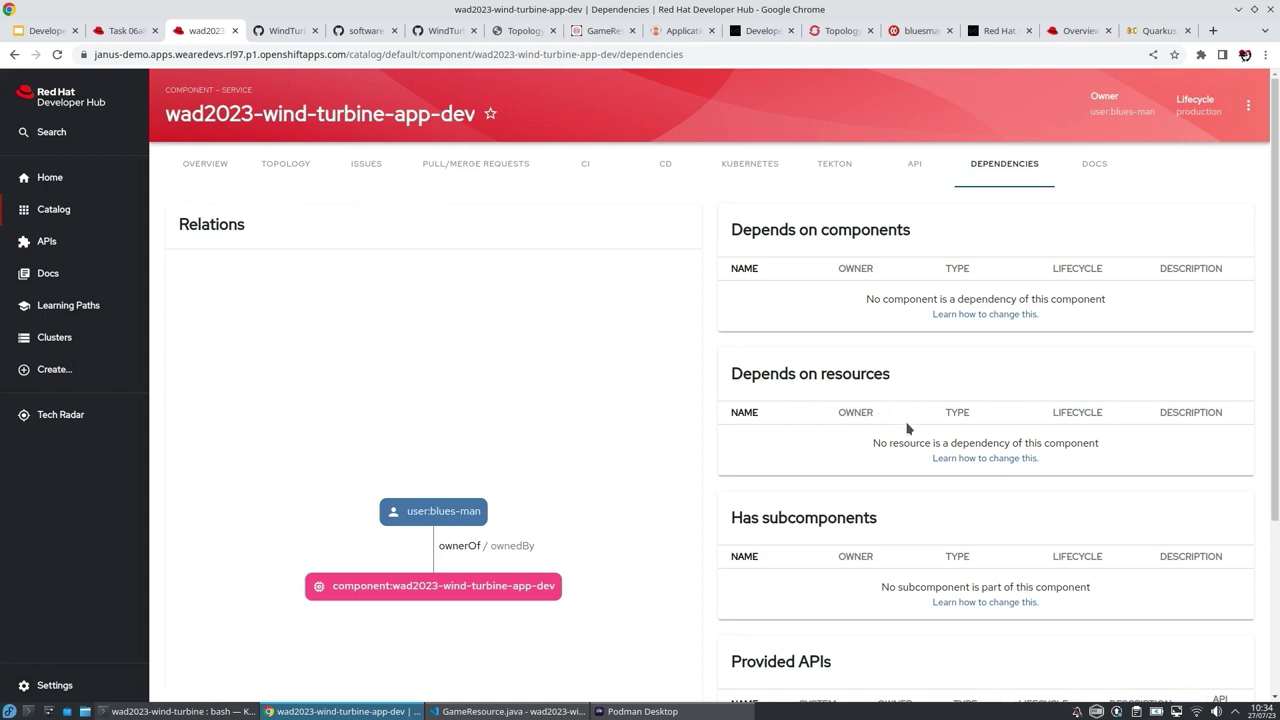
pyautogui.scroll(-2, 496, 498)
pyautogui.scroll(2, 494, 498)
pyautogui.click(208, 164)
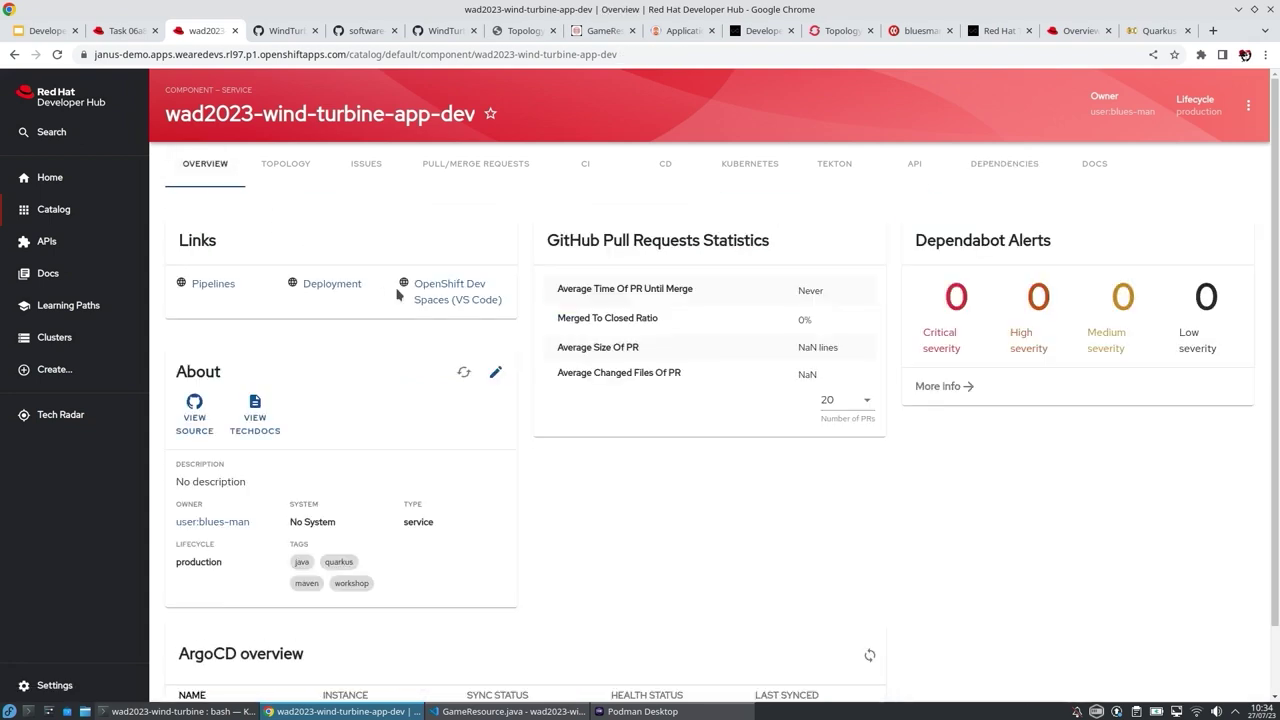
# Step: Open the component's Pipelines link in a separate browser tab and view the wad2023 project's pipelines and topology in OpenShift
pyautogui.rightClick(216, 284)
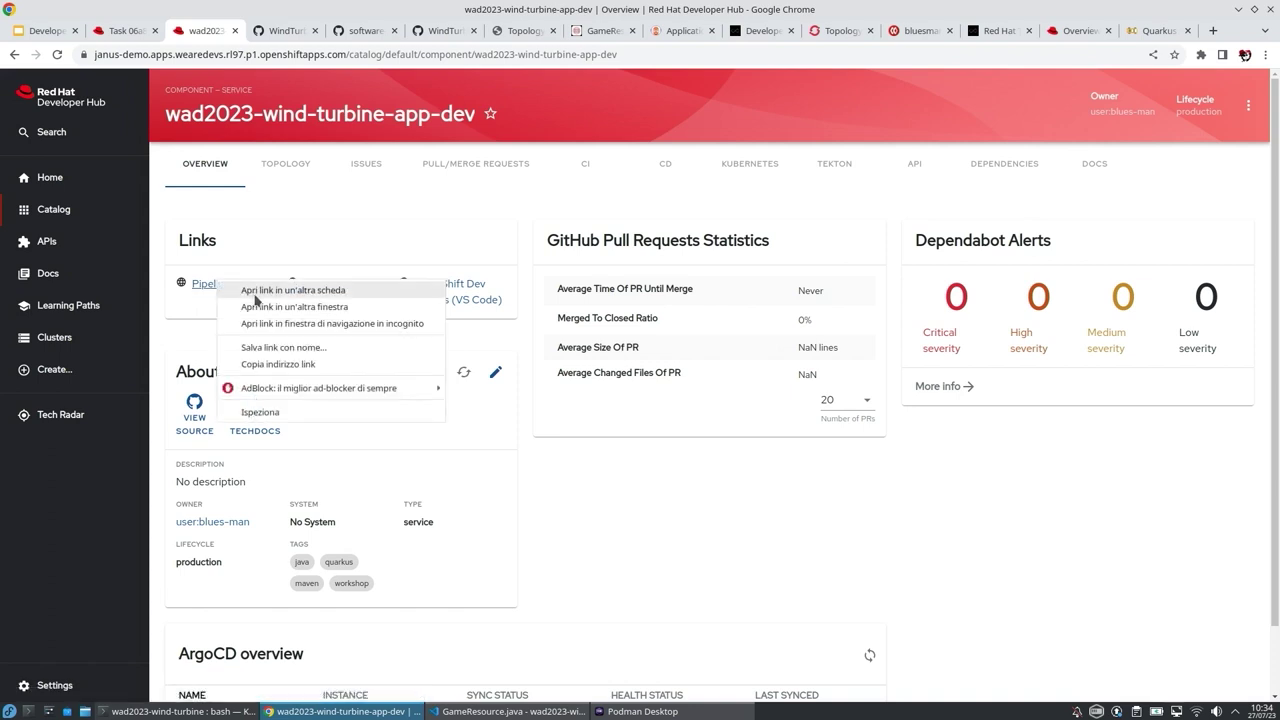
pyautogui.click(256, 292)
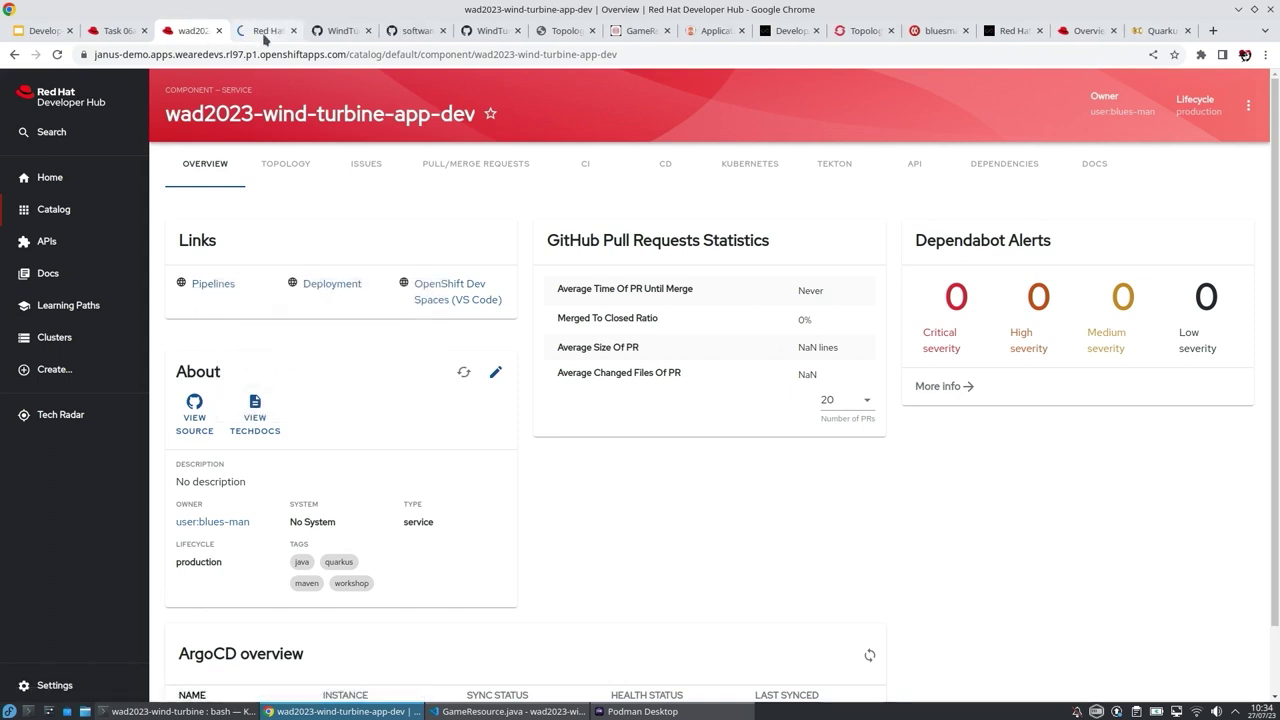
pyautogui.click(265, 34)
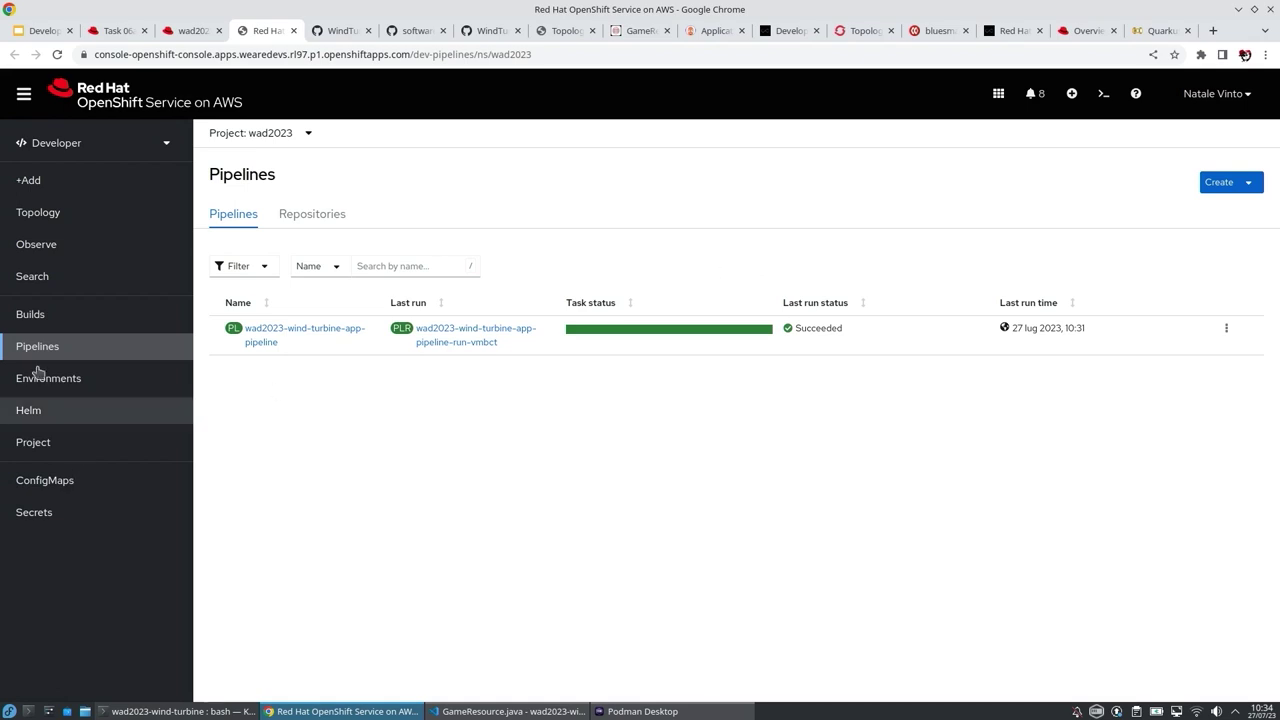
pyautogui.click(86, 211)
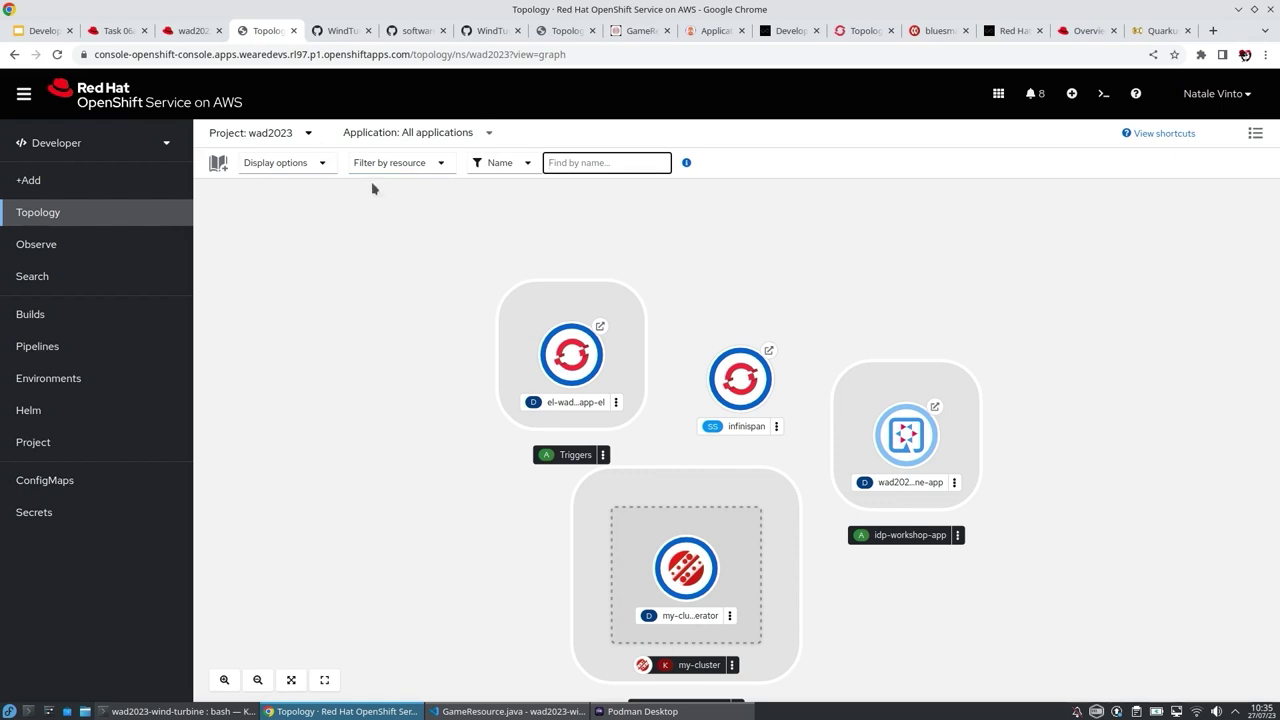
# Step: Switch to Argo CD and examine the resource tree of the wad2023-wind-turbine-app-dev-build application
pyautogui.click(709, 32)
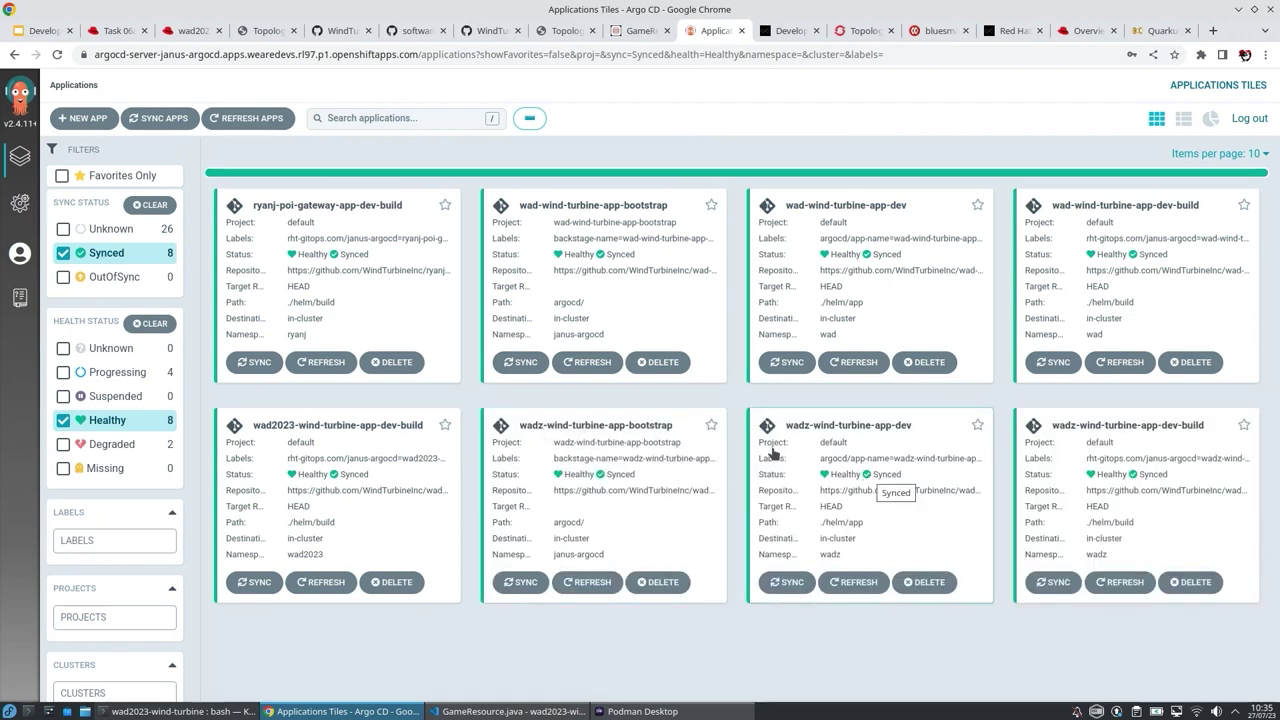
pyautogui.click(430, 477)
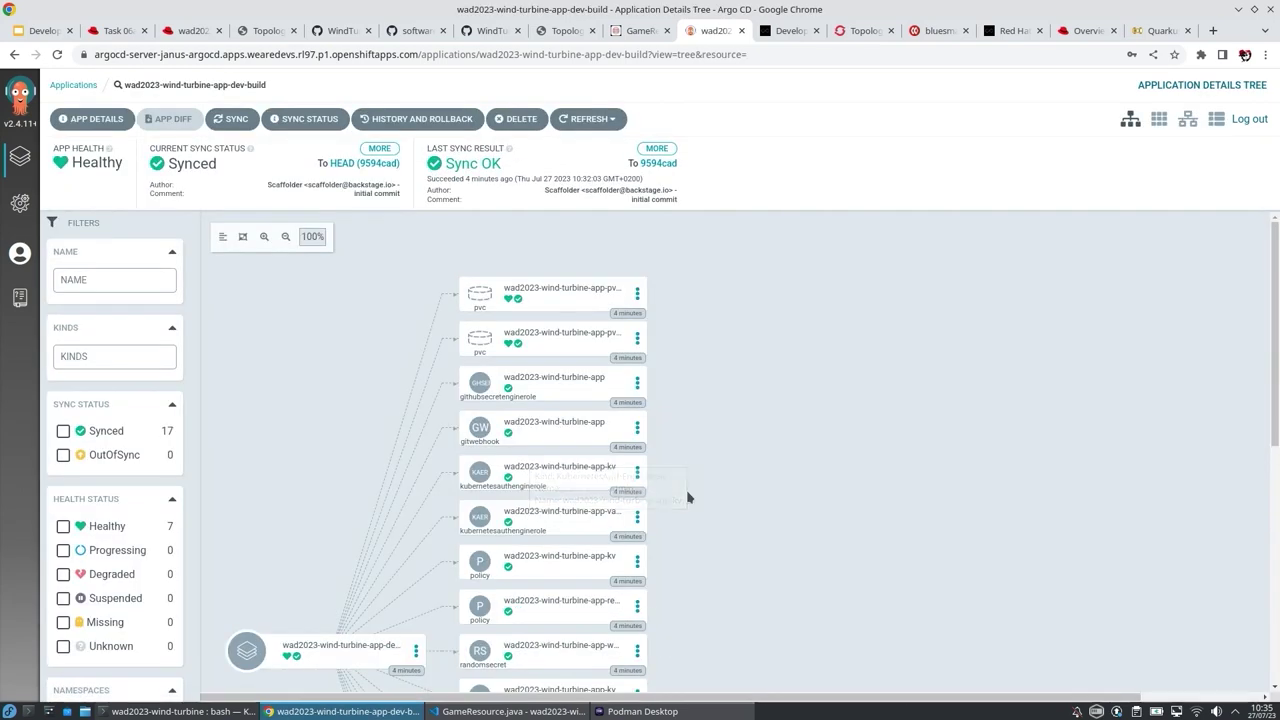
pyautogui.scroll(-5, 687, 497)
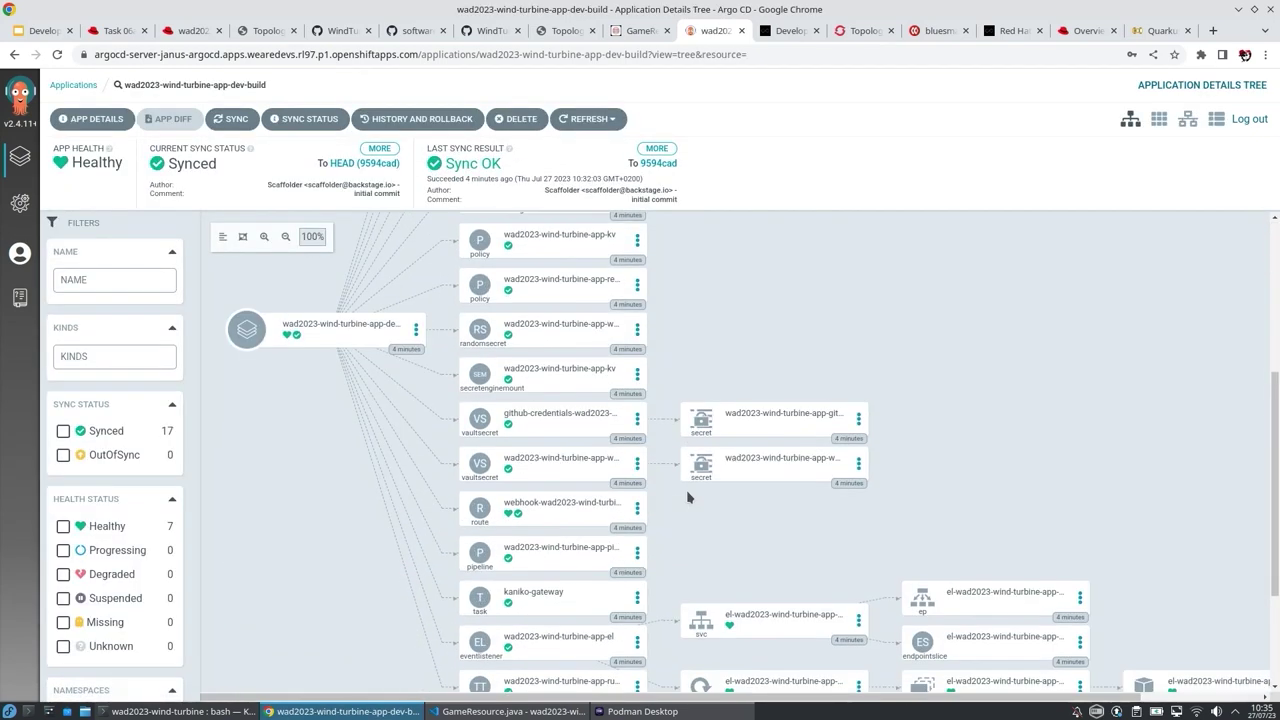
pyautogui.scroll(5, 771, 561)
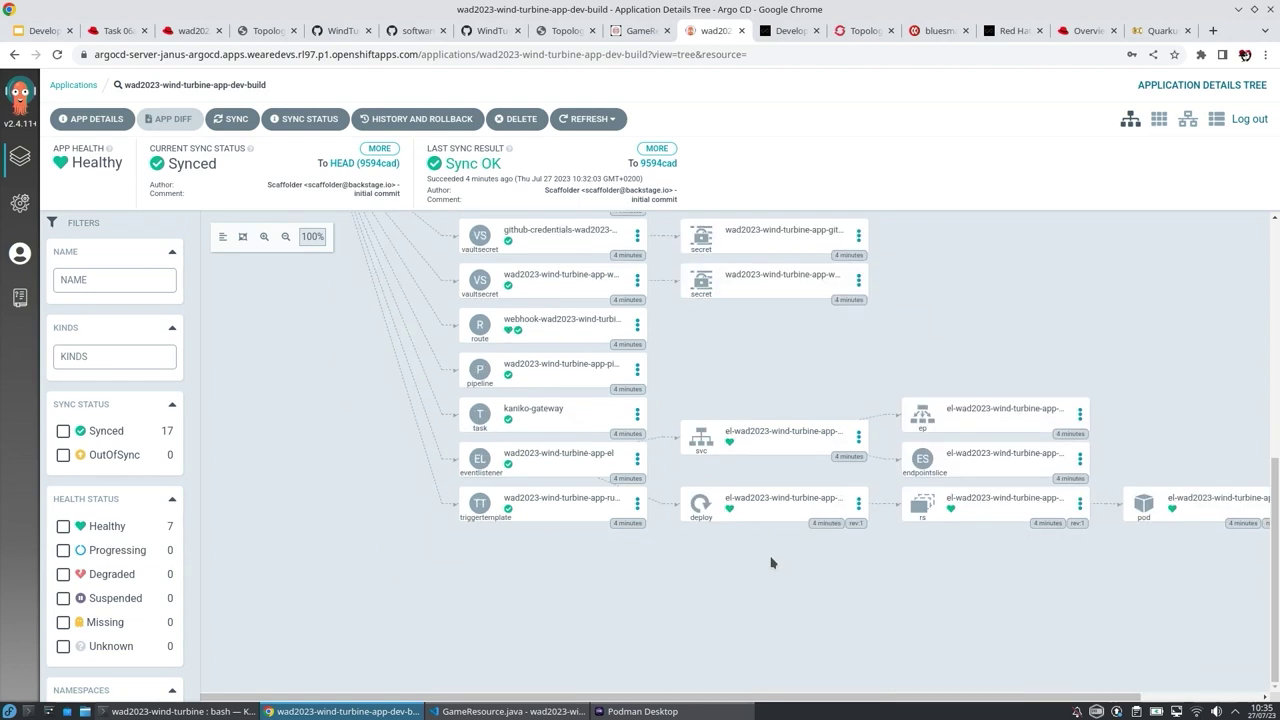
pyautogui.scroll(-4, 771, 563)
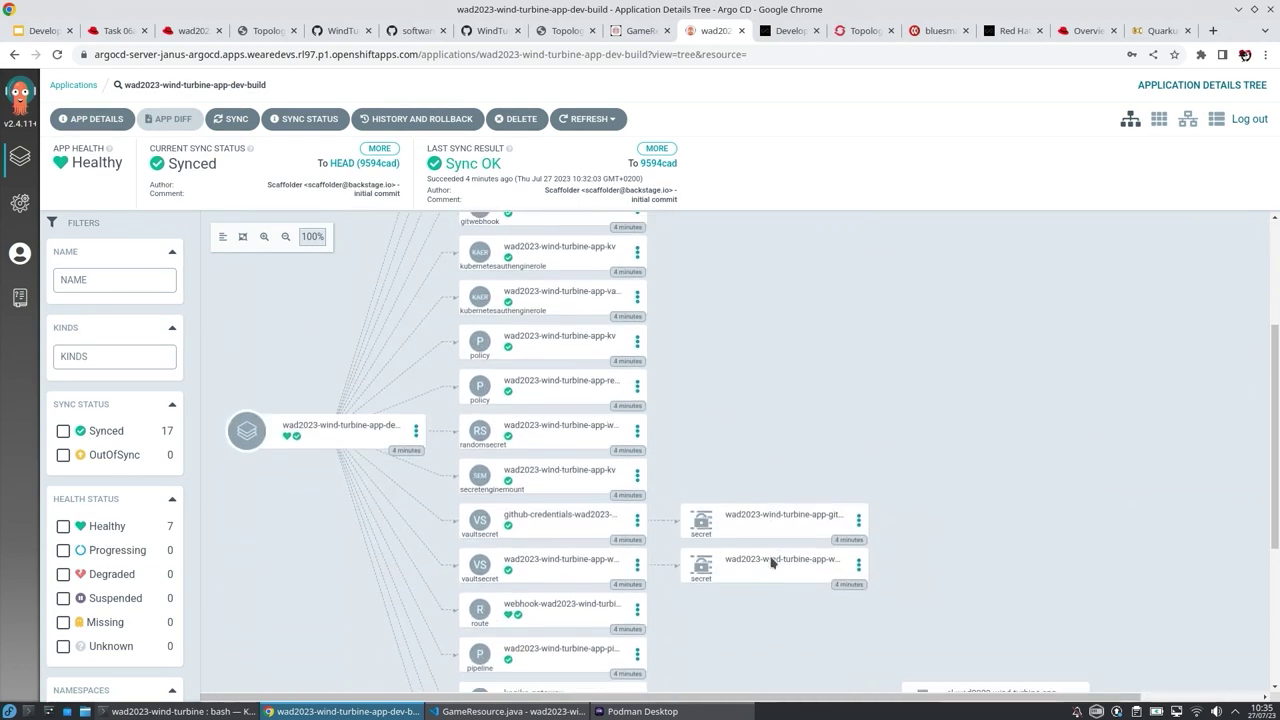
# Step: Compare the component's topology in Developer Hub with the wad2023 project topology in OpenShift, and recheck the creation task
pyautogui.click(181, 34)
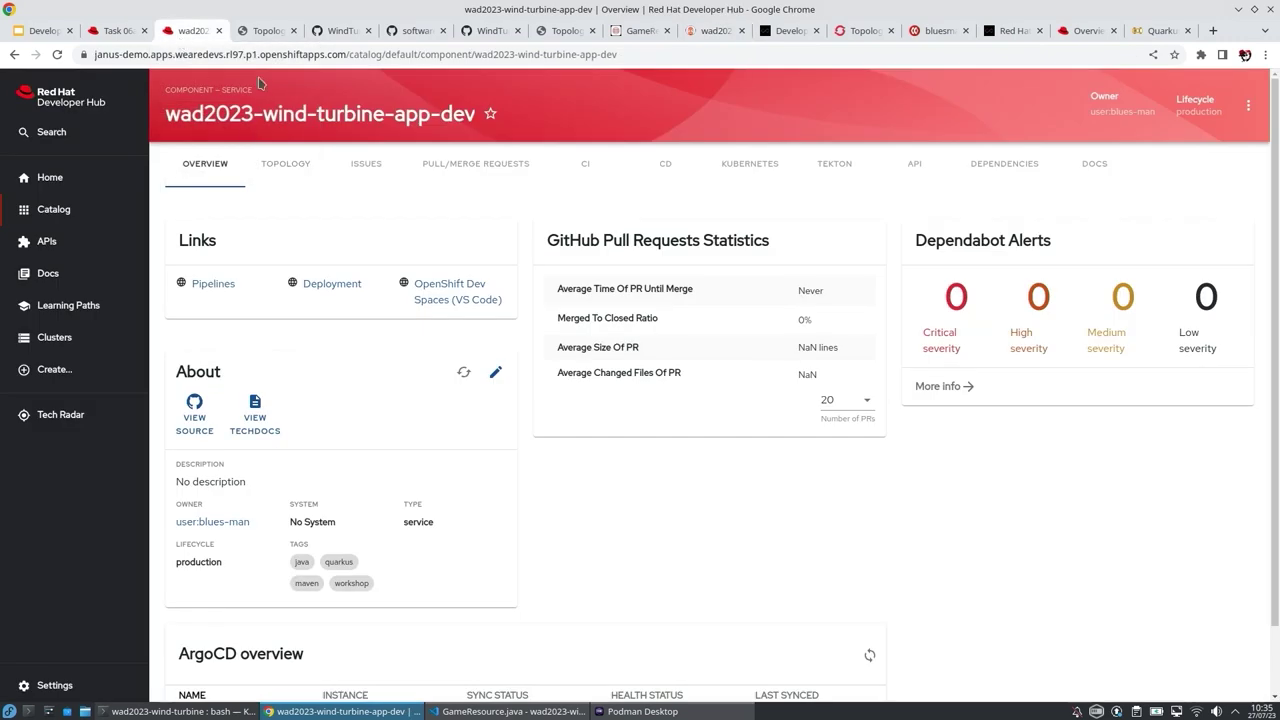
pyautogui.click(299, 168)
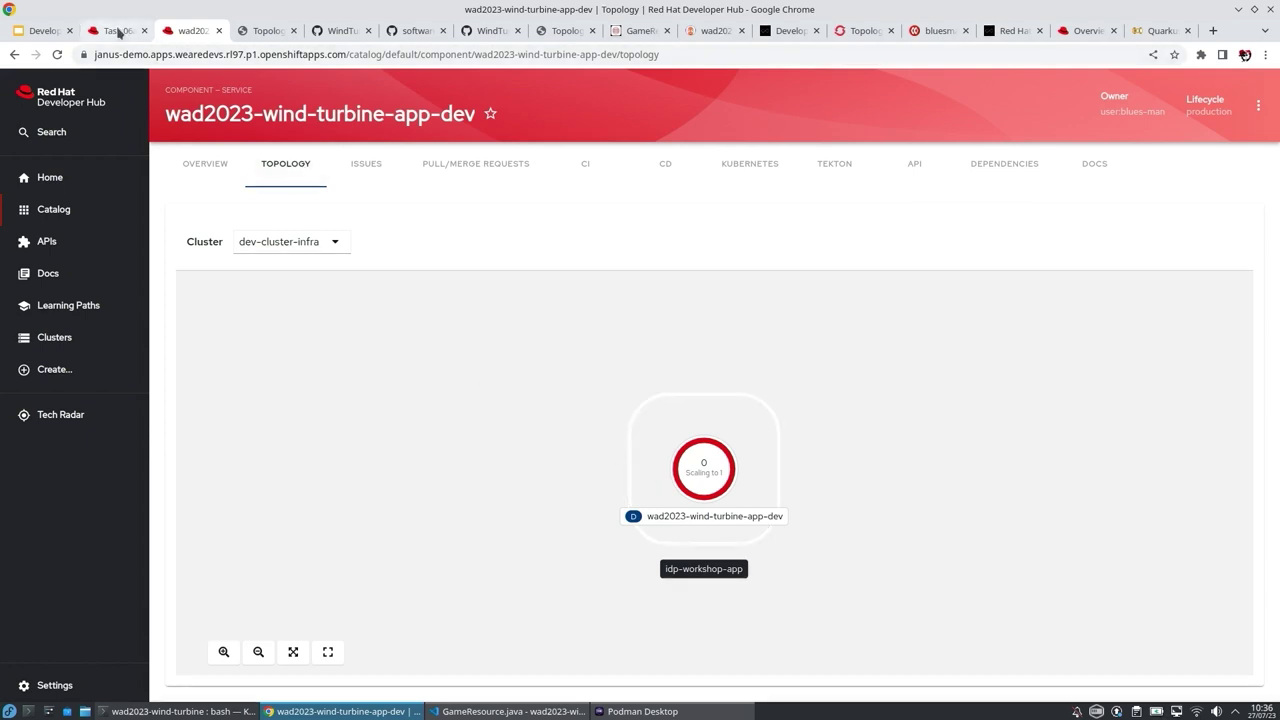
pyautogui.click(277, 32)
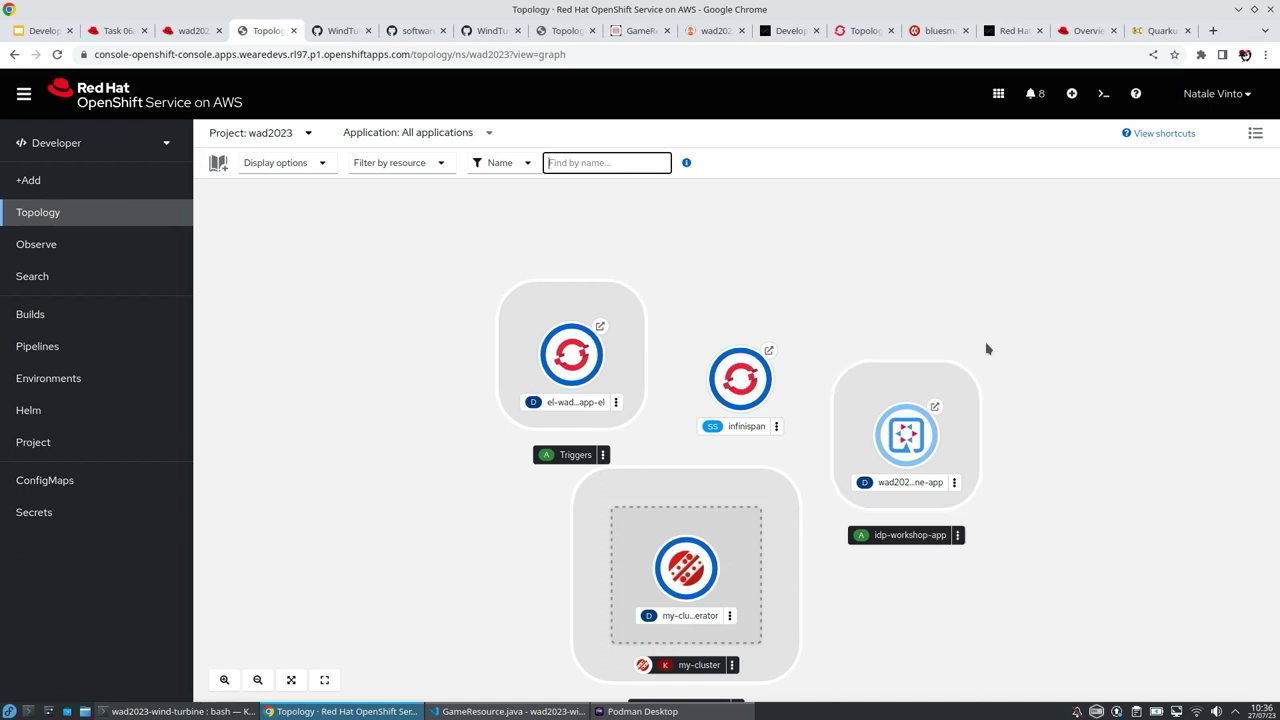
pyautogui.click(129, 38)
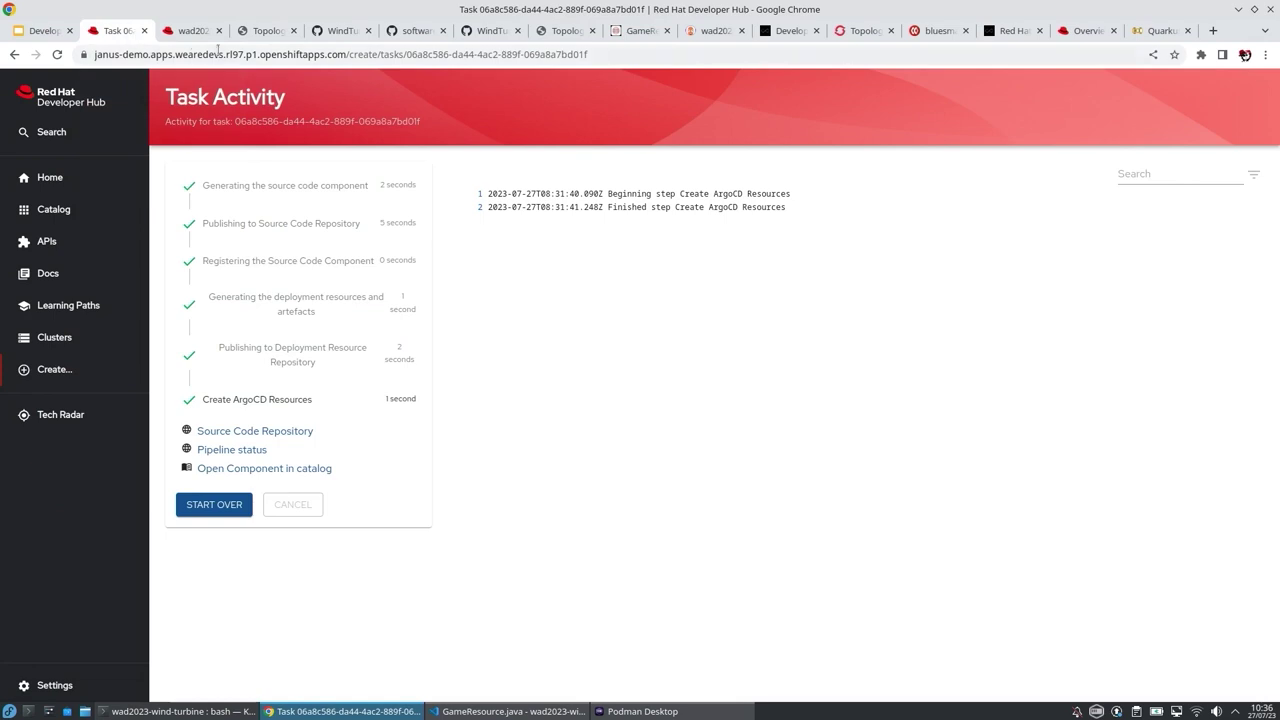
pyautogui.click(193, 31)
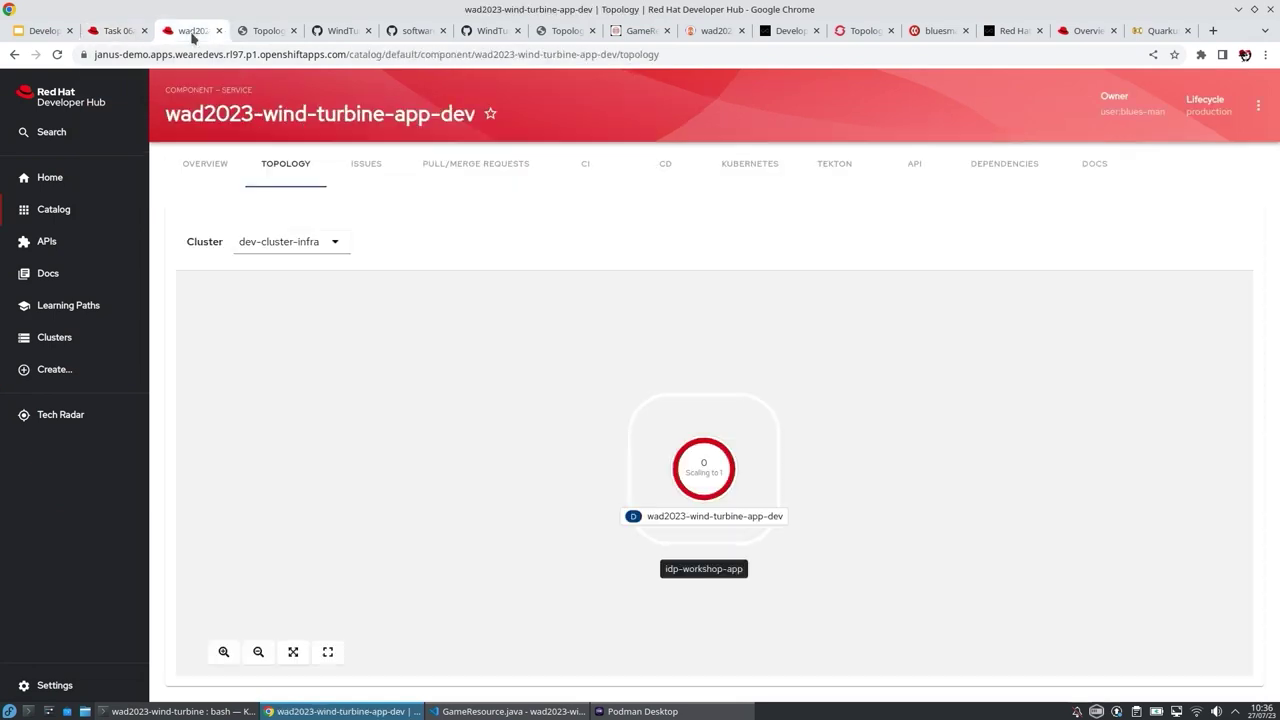
# Step: Open the component's OpenShift Dev Spaces (VS Code) workspace from its overview links
pyautogui.click(214, 165)
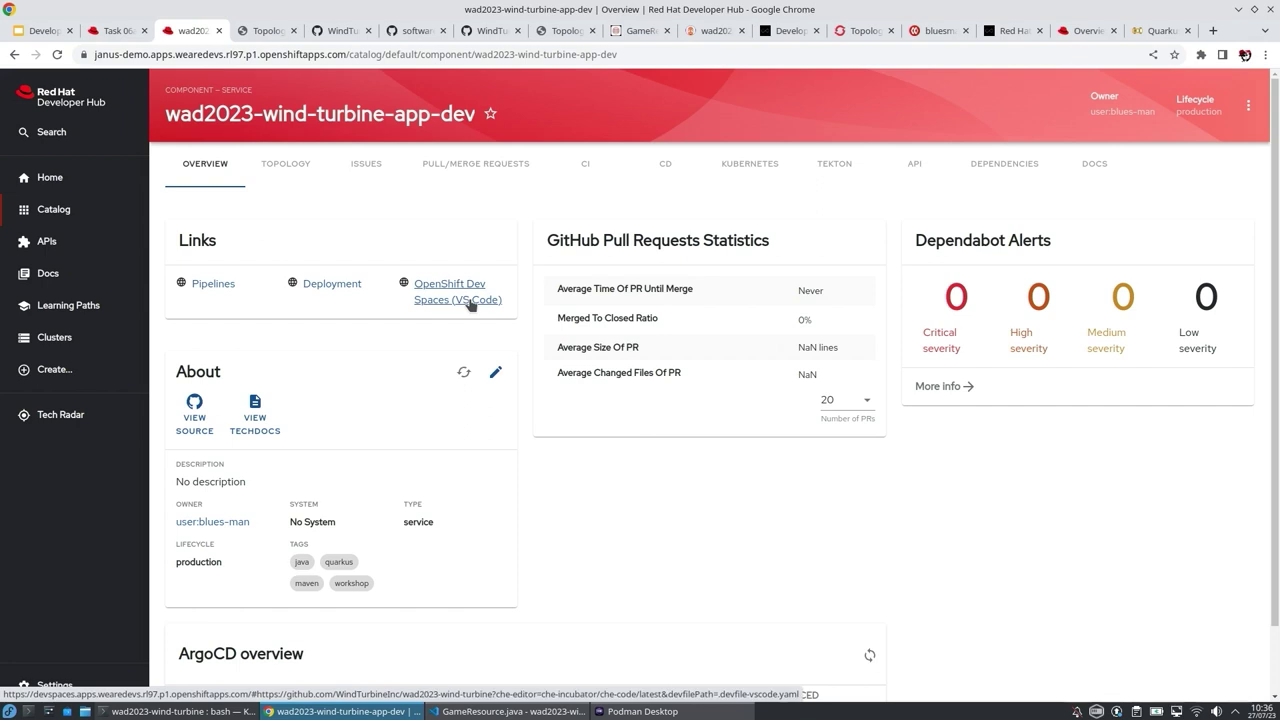
pyautogui.click(470, 305)
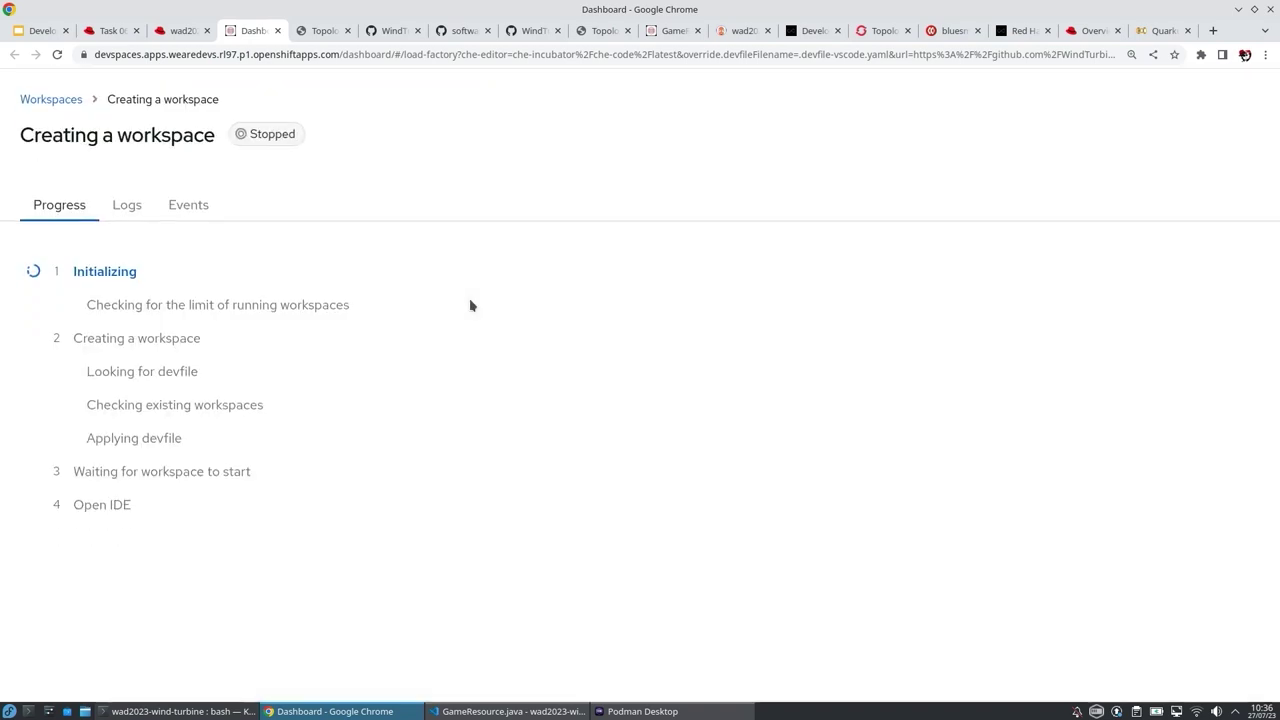
pyautogui.click(466, 316)
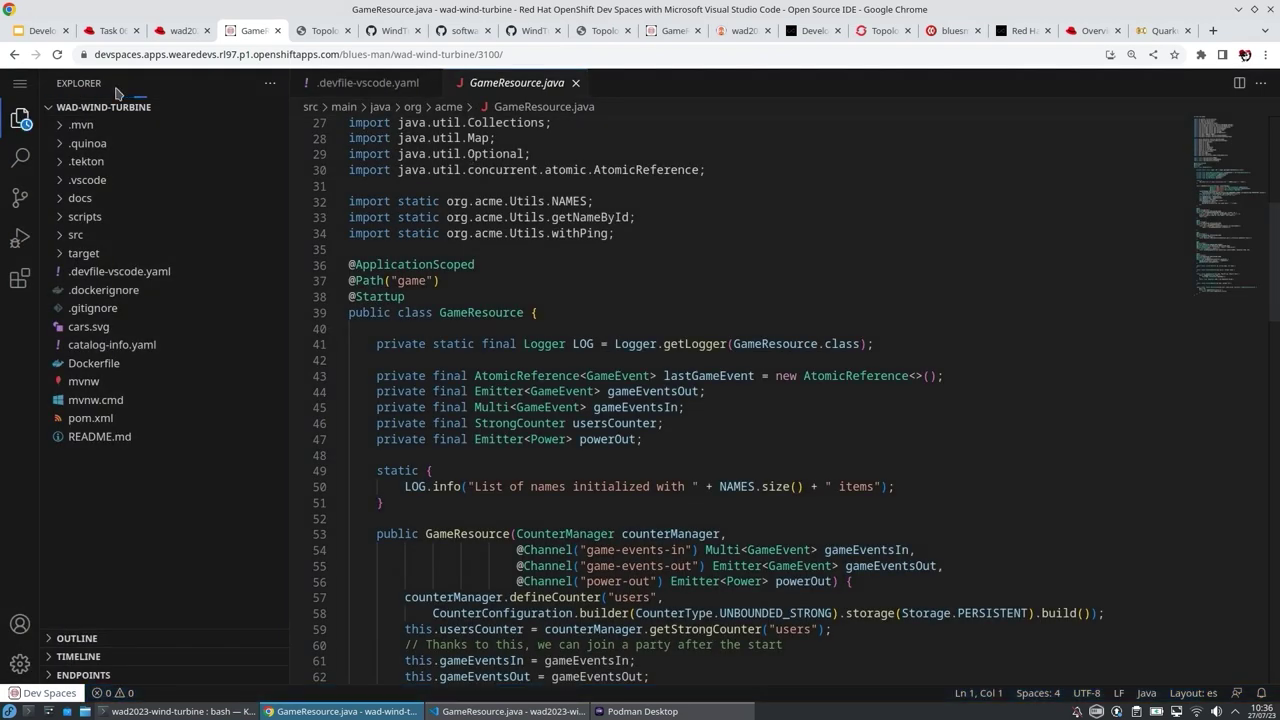
pyautogui.click(20, 83)
pyautogui.moveTo(95, 213)
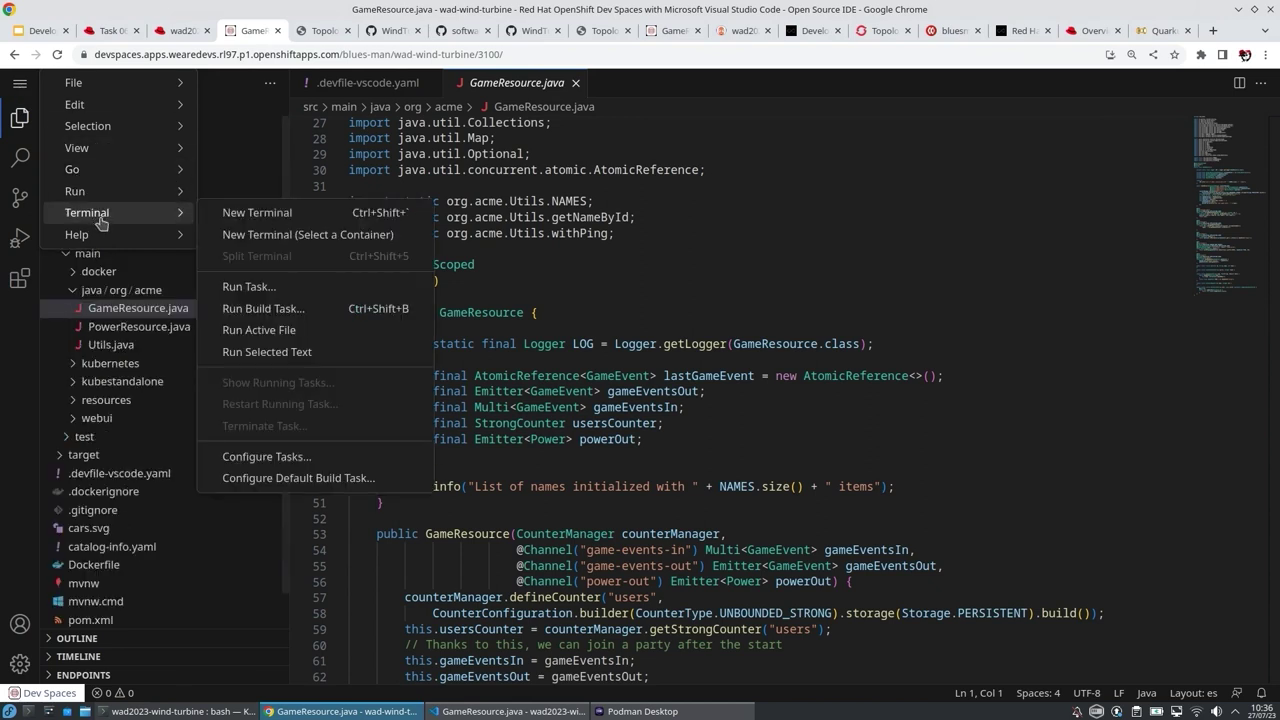
pyautogui.click(264, 287)
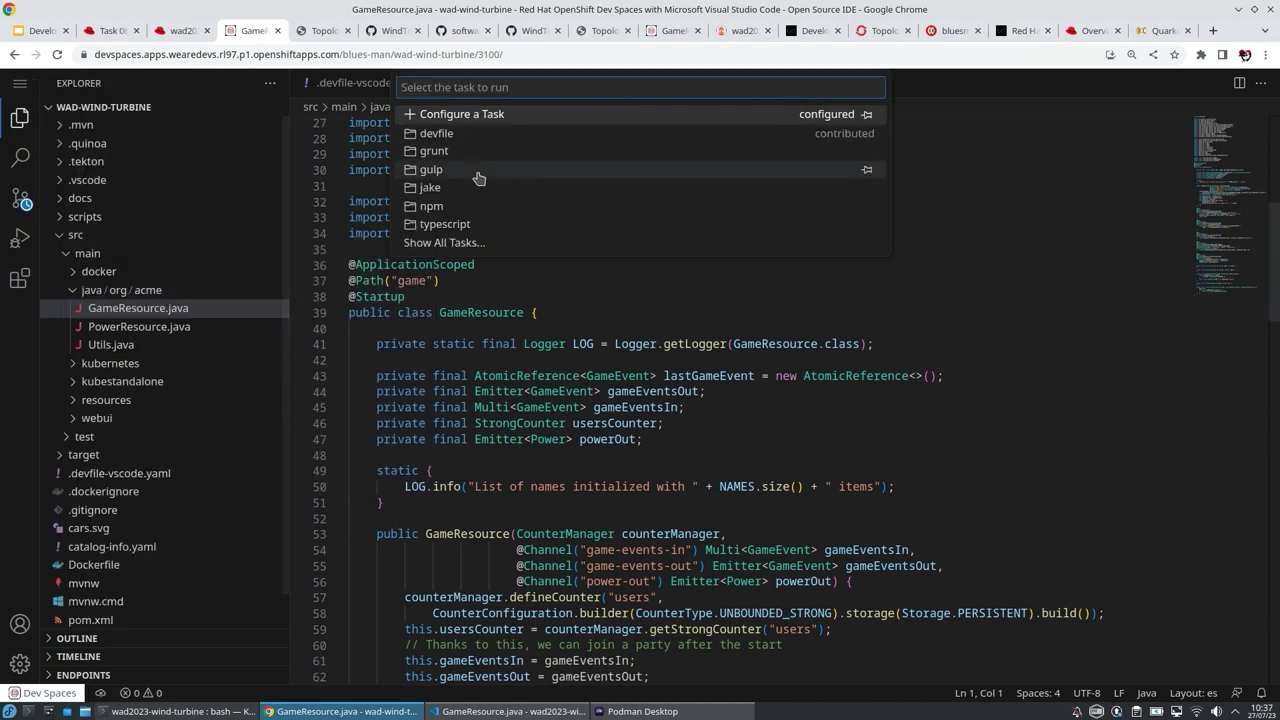
# Step: Open a new terminal in the Dev Spaces workspace and run mvn package
pyautogui.click(24, 90)
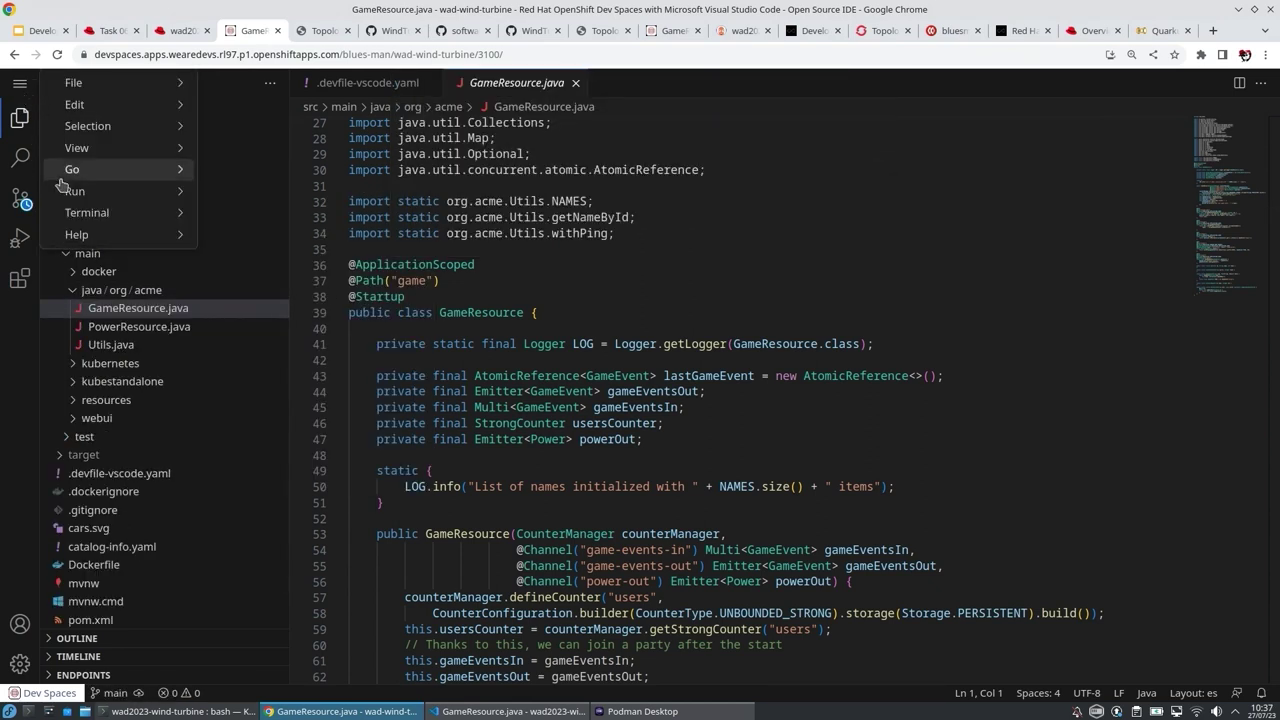
pyautogui.moveTo(90, 212)
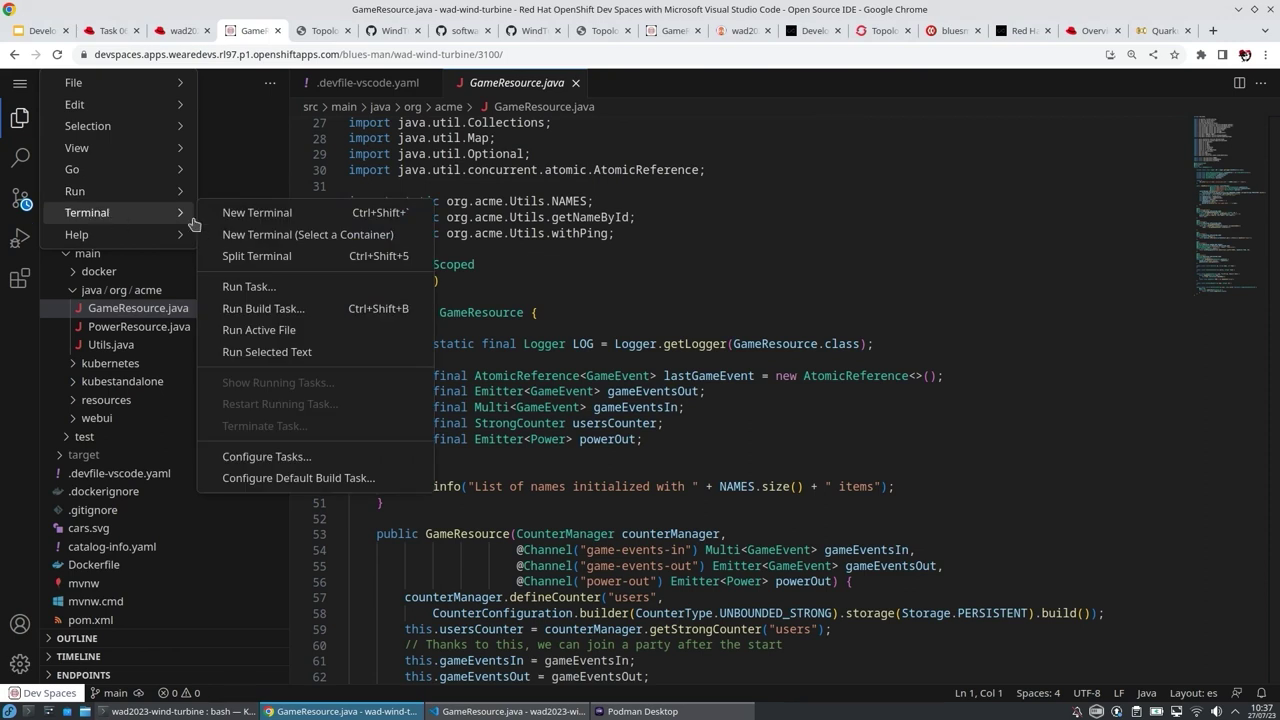
pyautogui.click(255, 212)
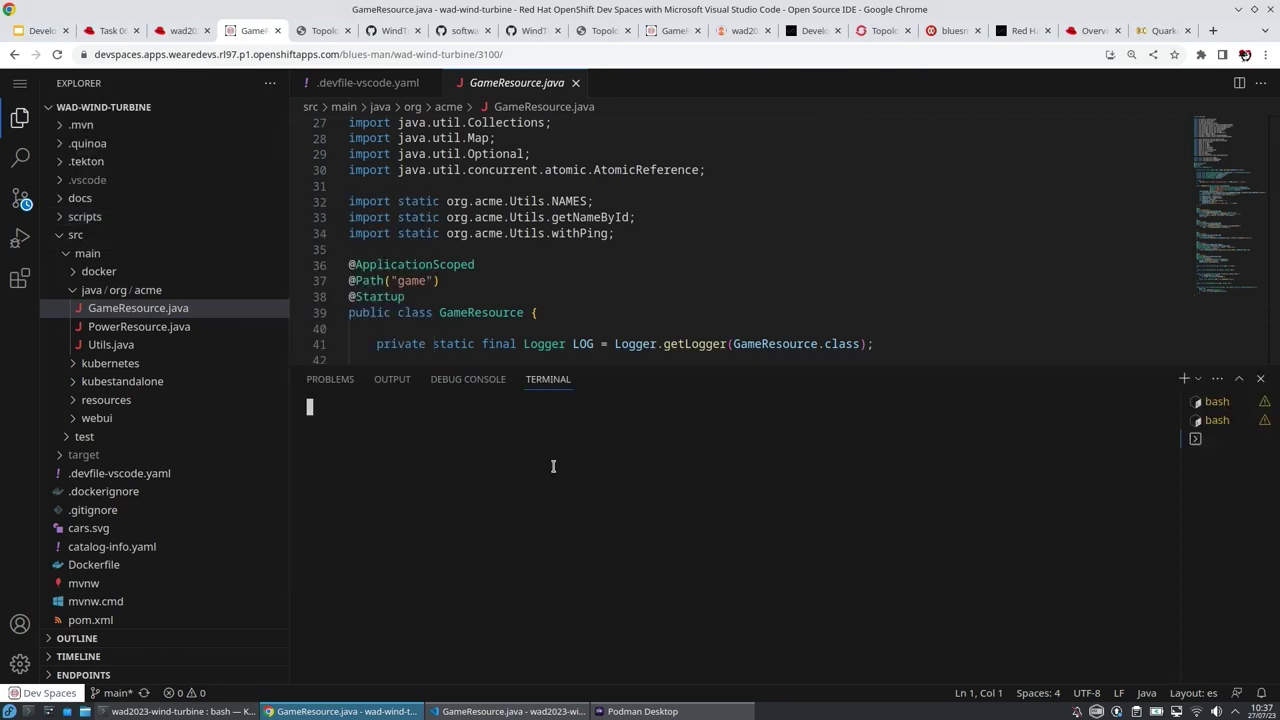
pyautogui.write('mvn pack')
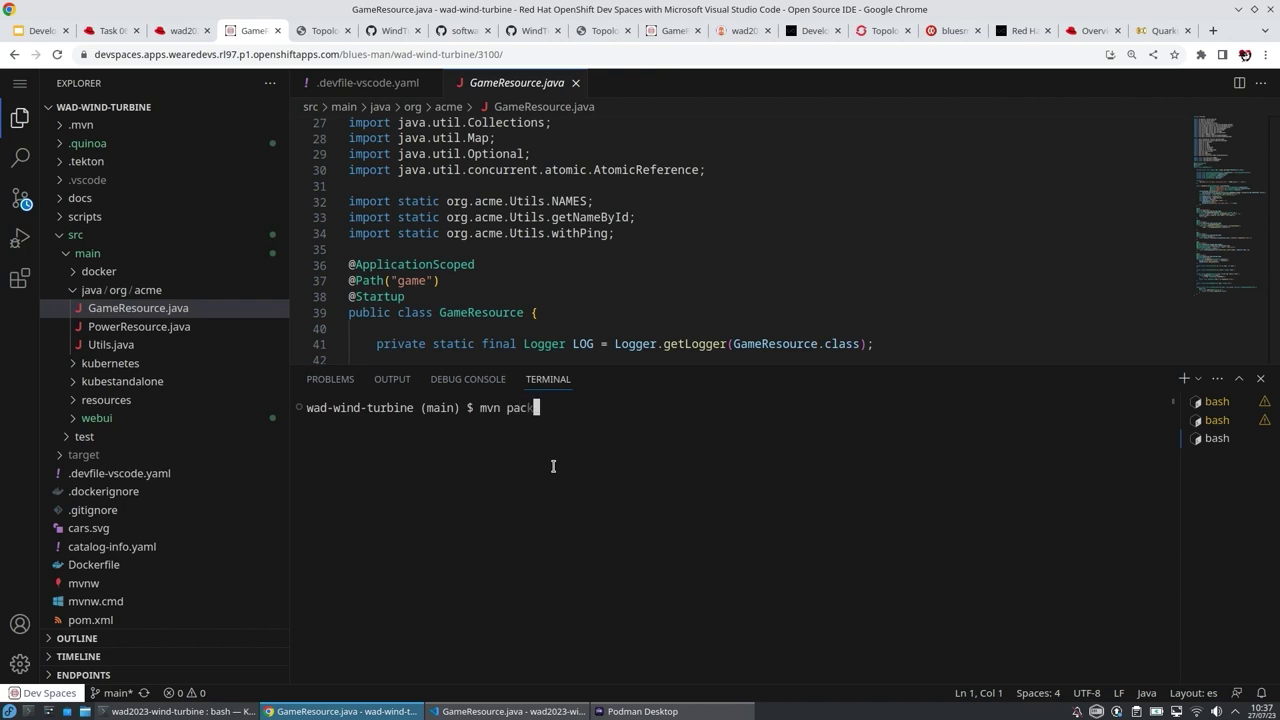
pyautogui.write('age')
pyautogui.press('Return')
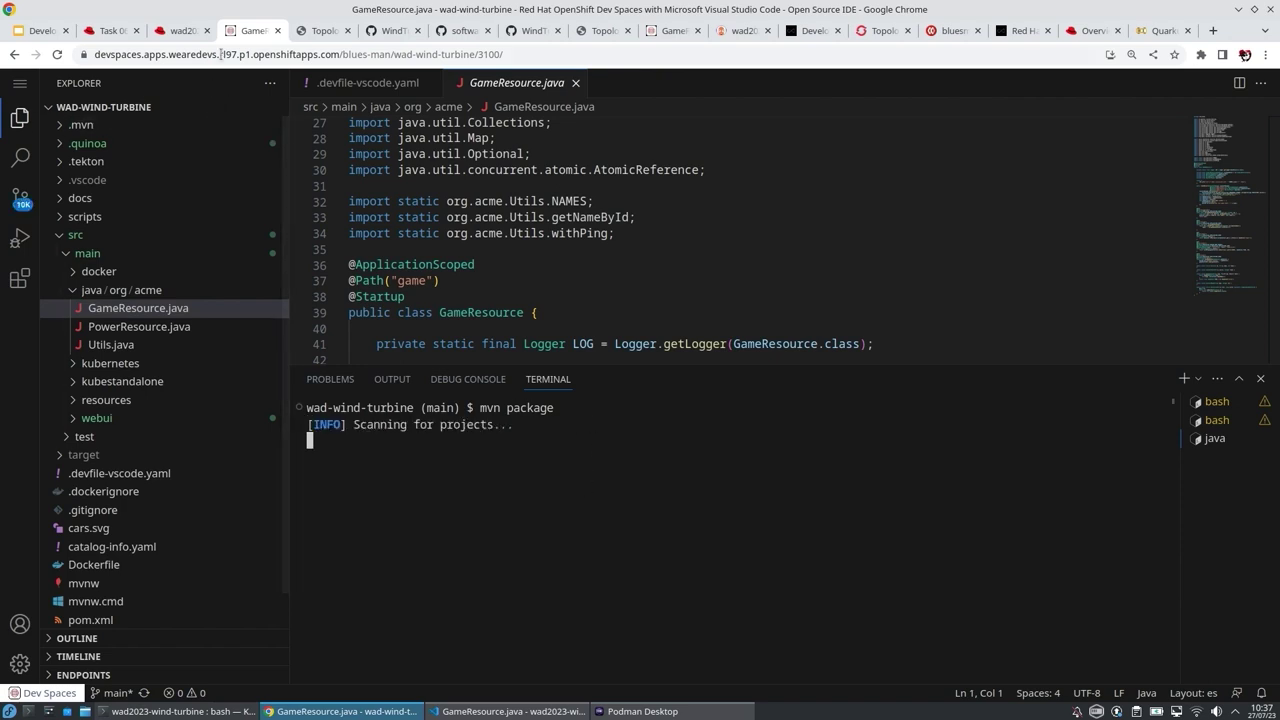
# Step: Return to the wad2023 topology in OpenShift and open the deployed wind turbine app's web page
pyautogui.click(305, 33)
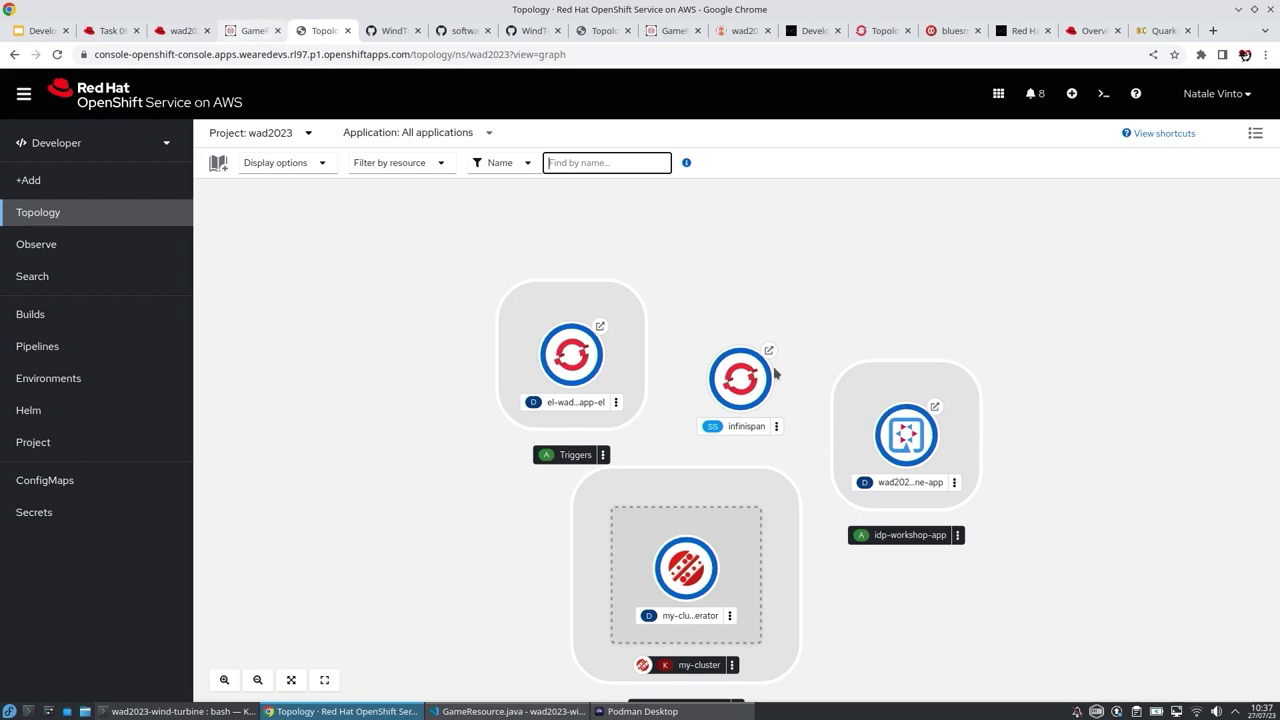
pyautogui.click(935, 408)
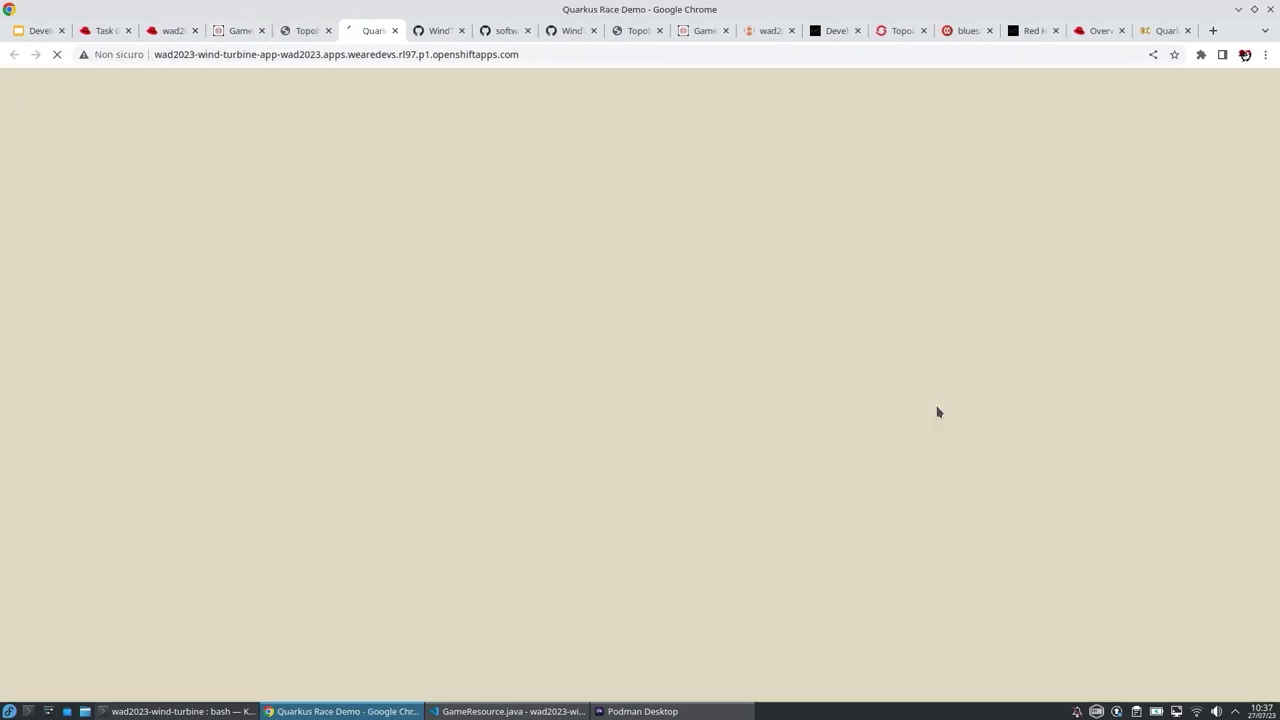
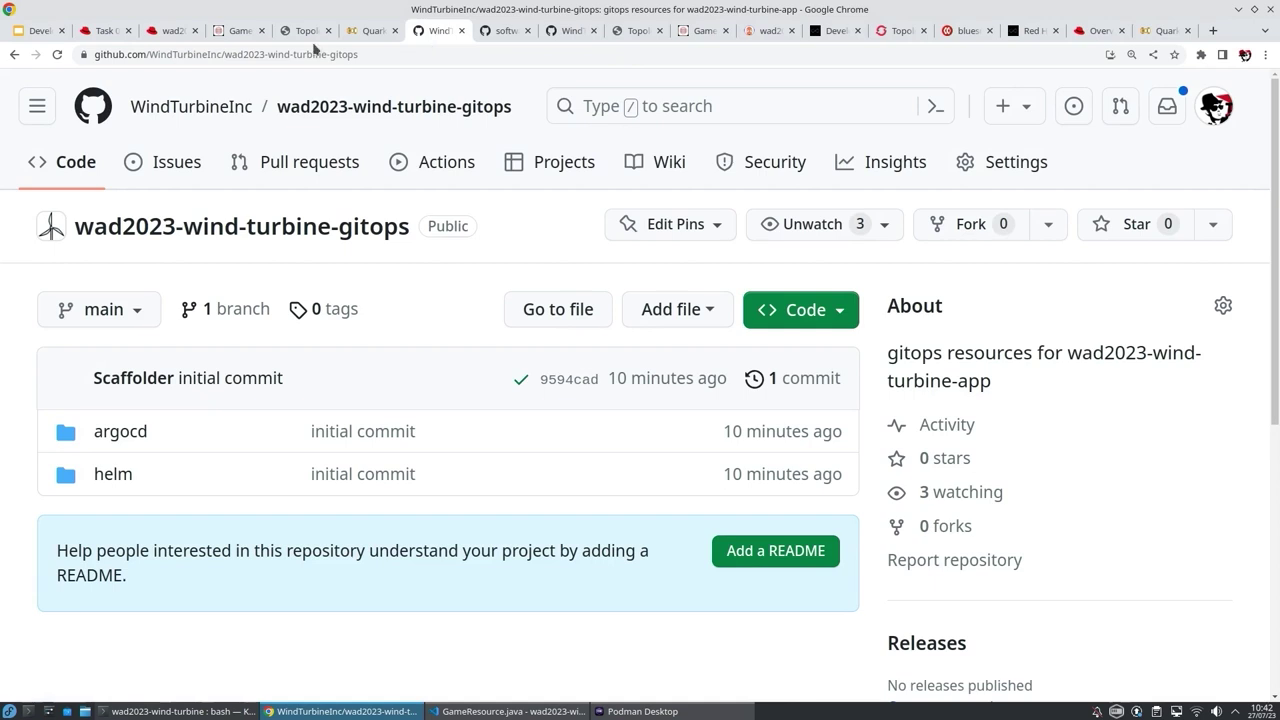
# Step: Open the wad2023-wind-turbine repository from the WindTurbineInc organization on GitHub and copy its HTTPS clone URL
pyautogui.click(174, 36)
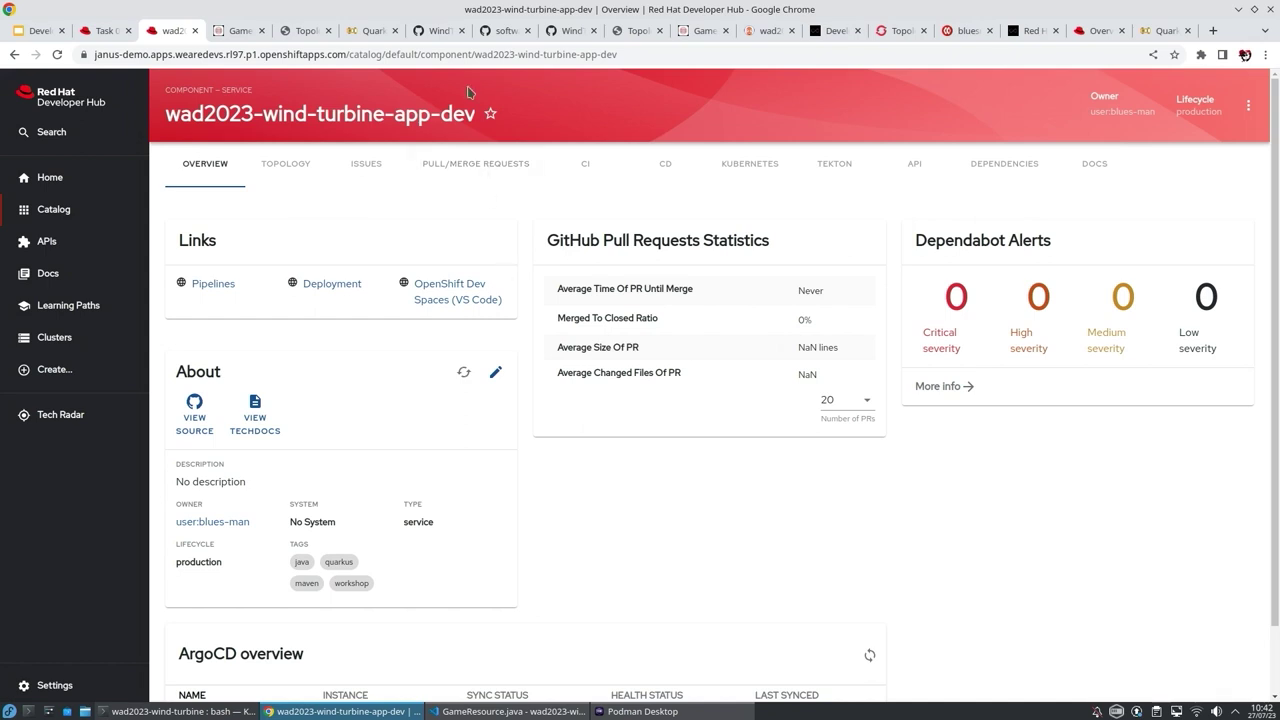
pyautogui.click(428, 30)
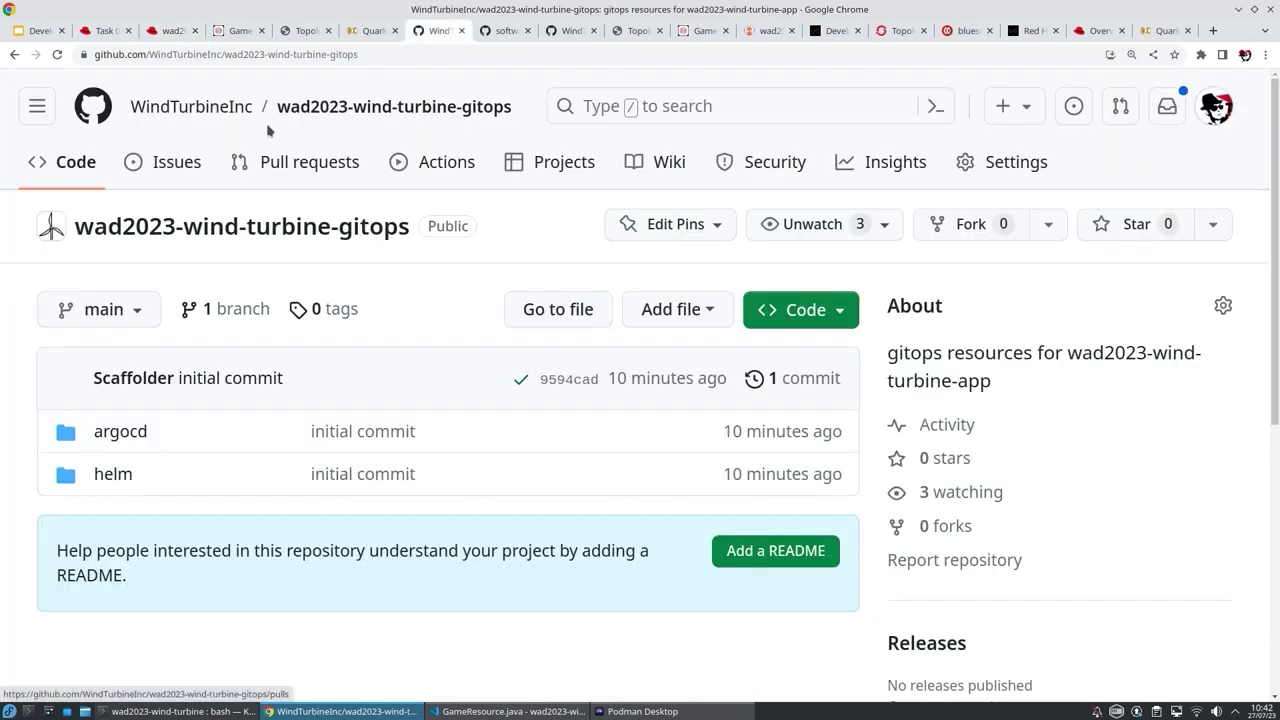
pyautogui.click(205, 106)
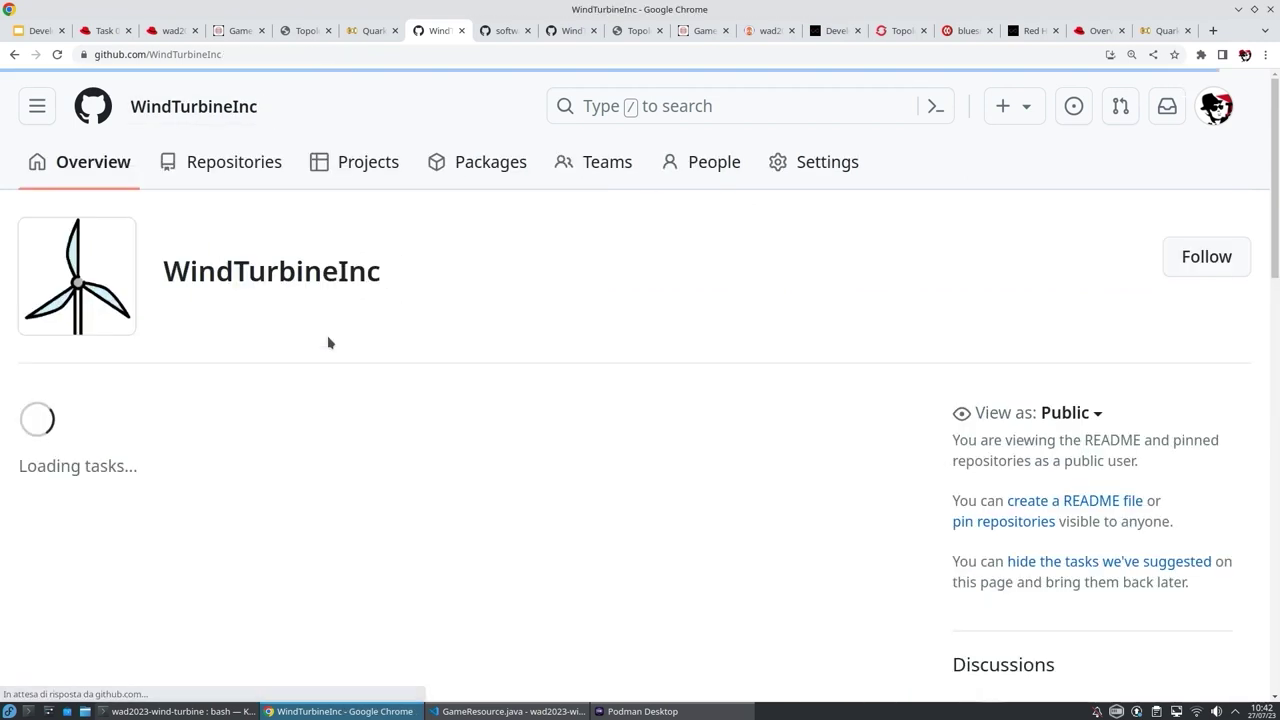
pyautogui.click(247, 180)
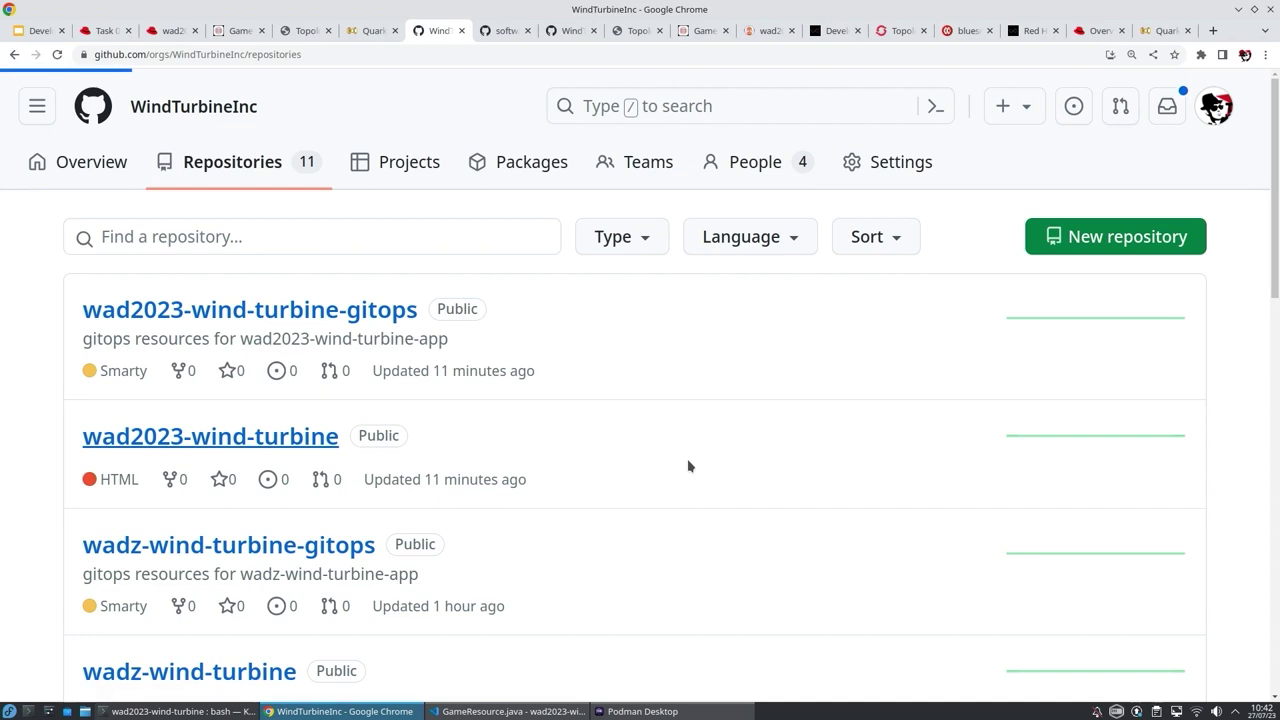
pyautogui.click(834, 310)
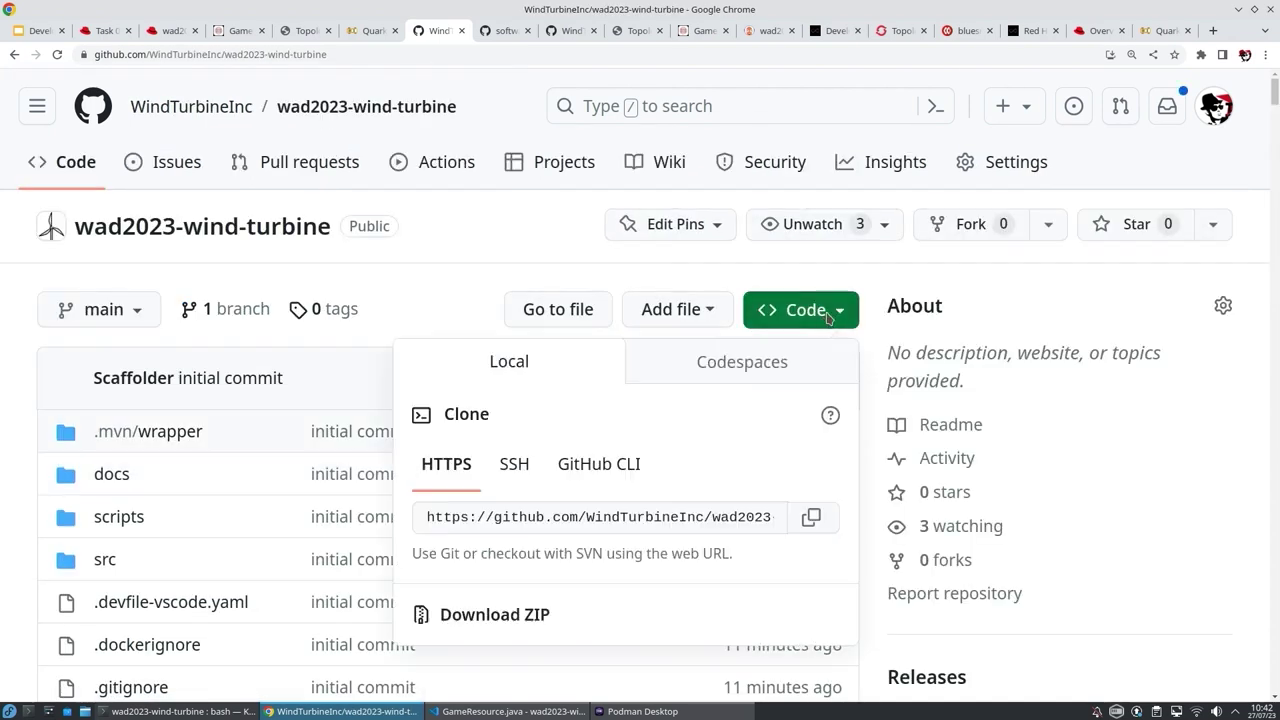
pyautogui.click(816, 517)
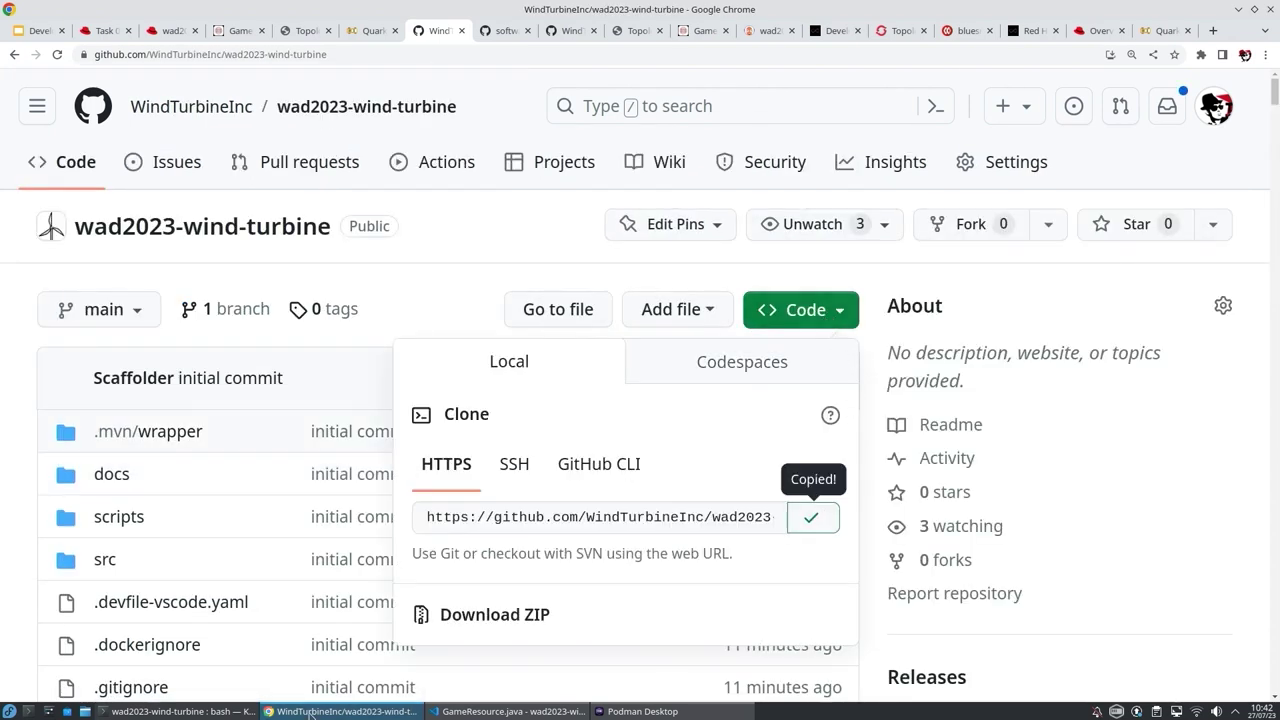
# Step: Switch to the local wad2023-wind-turbine project in Visual Studio Code and run mvn package in its terminal
pyautogui.click(170, 711)
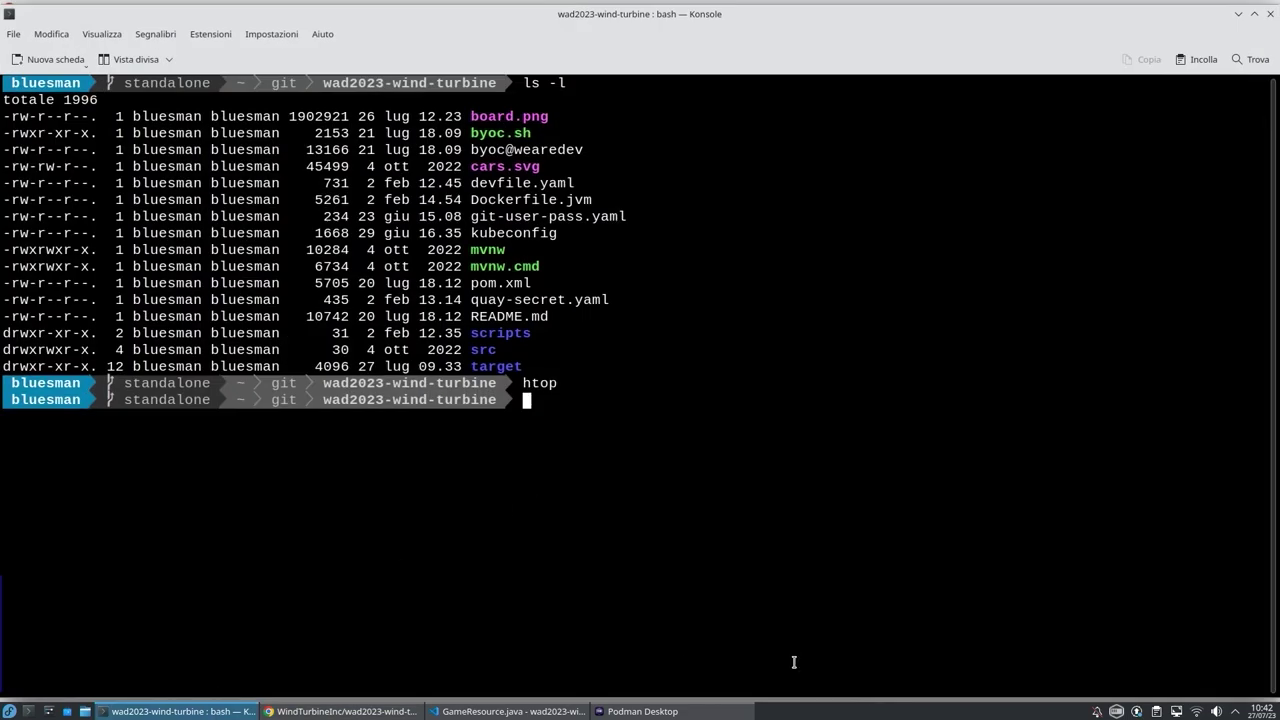
pyautogui.click(515, 711)
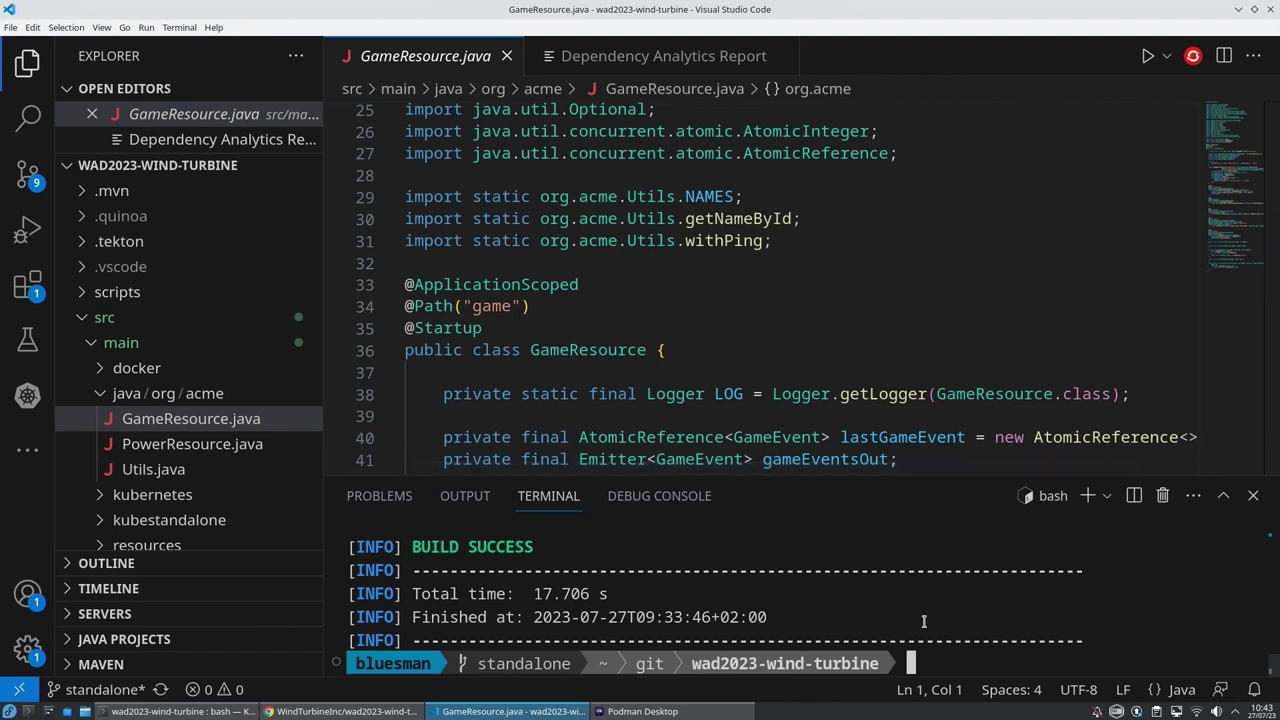
pyautogui.press('Up')
pyautogui.press('Return')
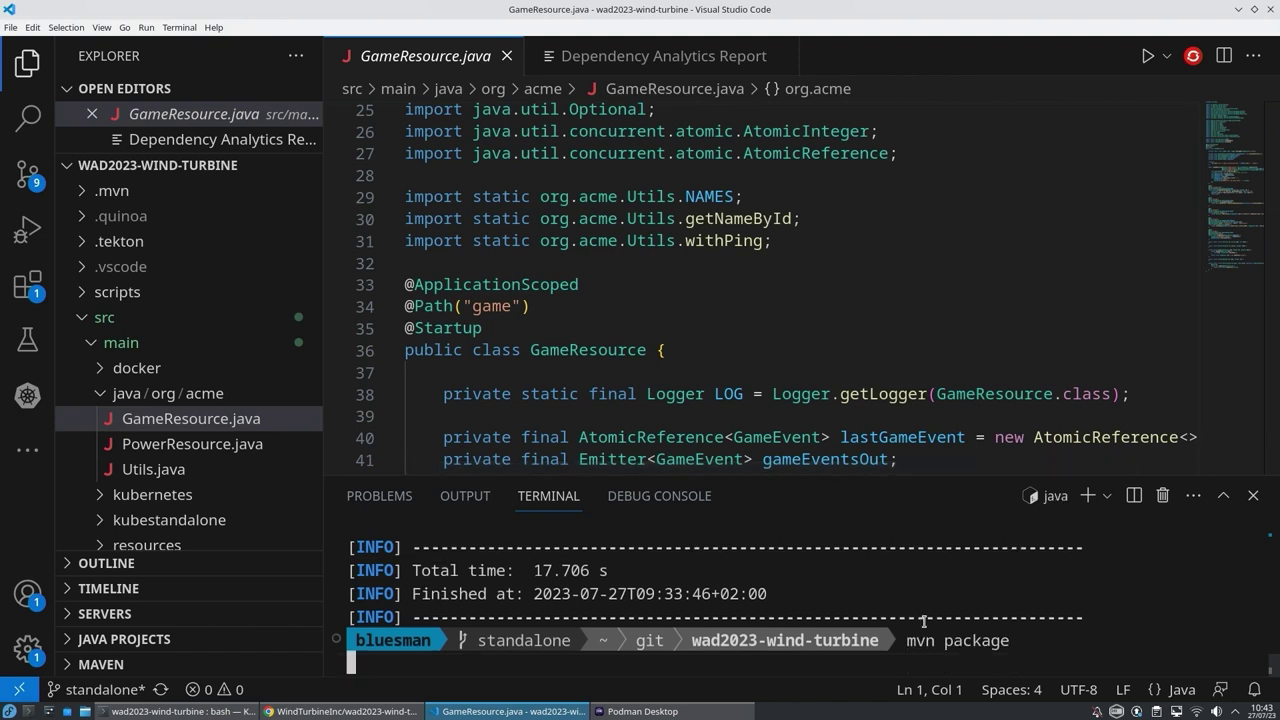
# Step: Review the code in GameResource.java, from its imports and constructor to the assign, status, events and event endpoints
pyautogui.click(726, 324)
pyautogui.scroll(-5, 726, 320)
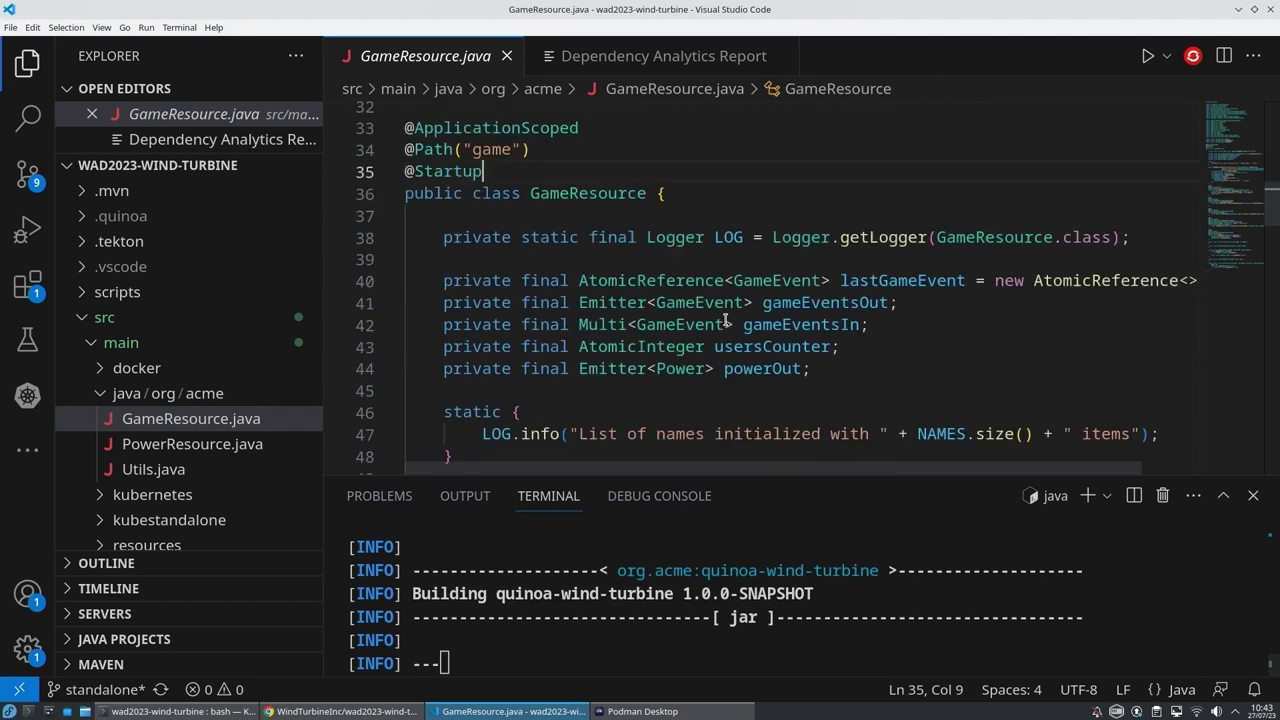
pyautogui.scroll(-3, 726, 320)
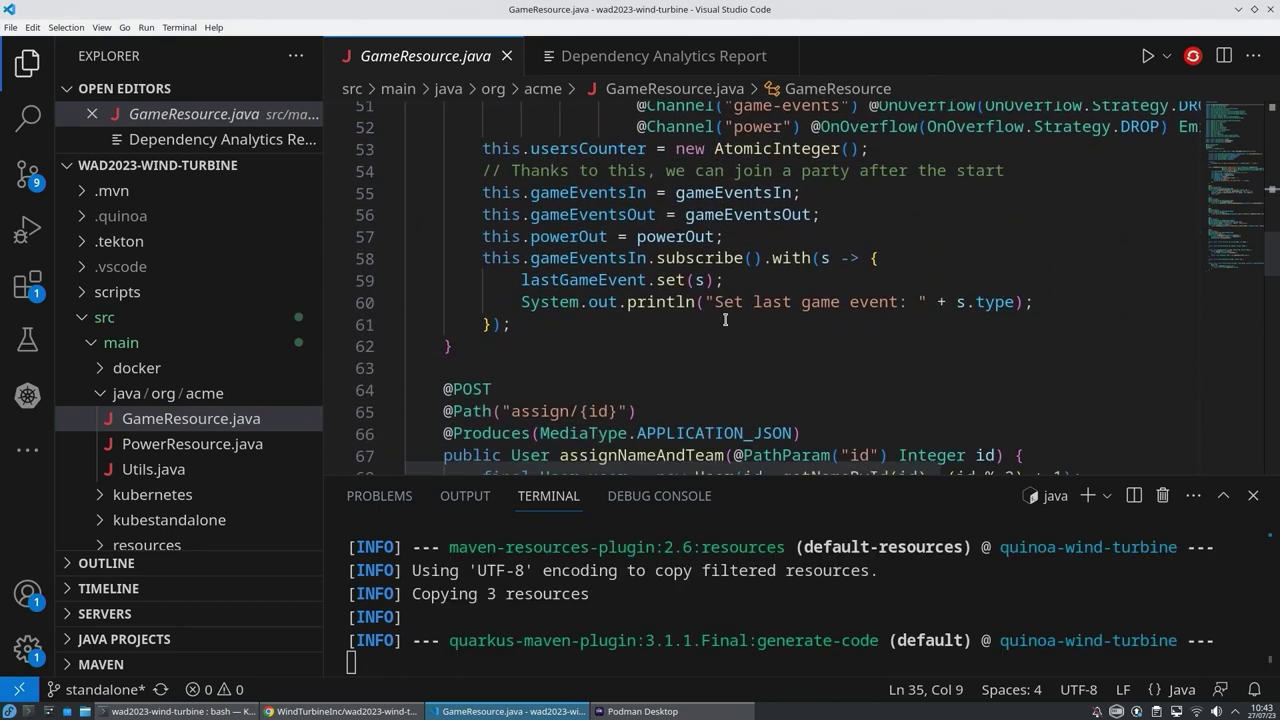
pyautogui.scroll(-1, 725, 320)
pyautogui.scroll(9, 722, 330)
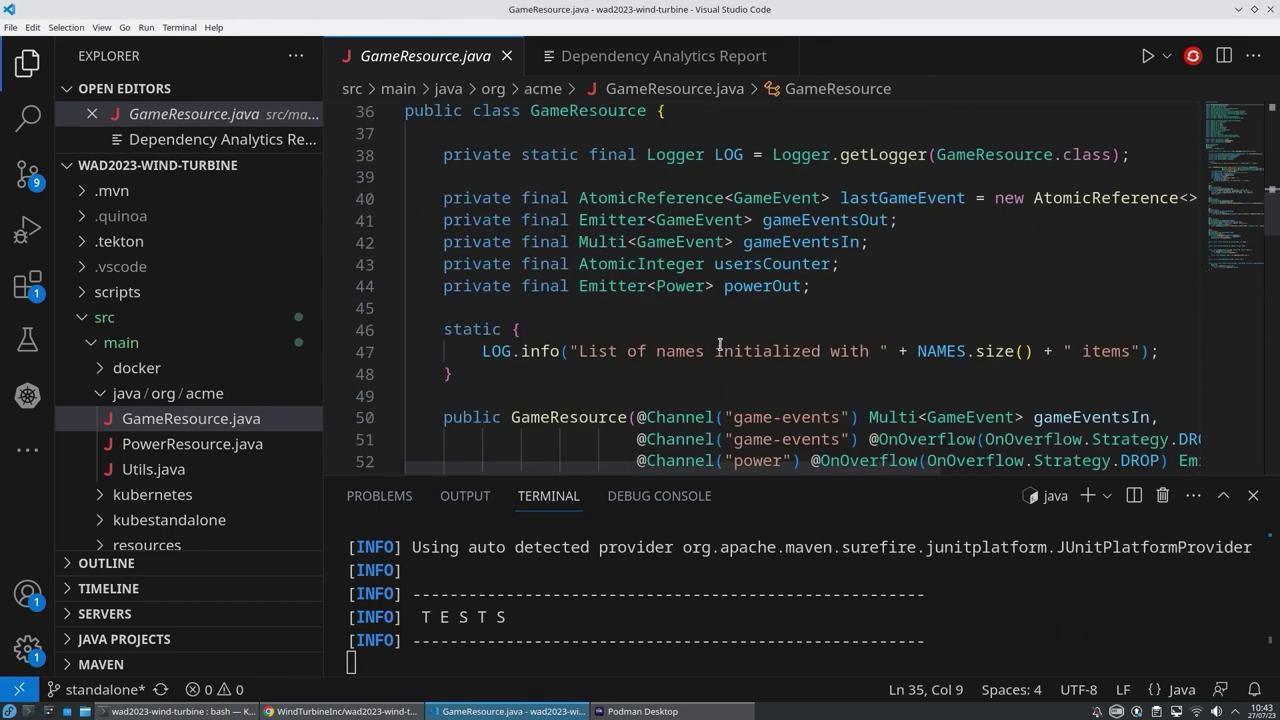
pyautogui.scroll(7, 720, 344)
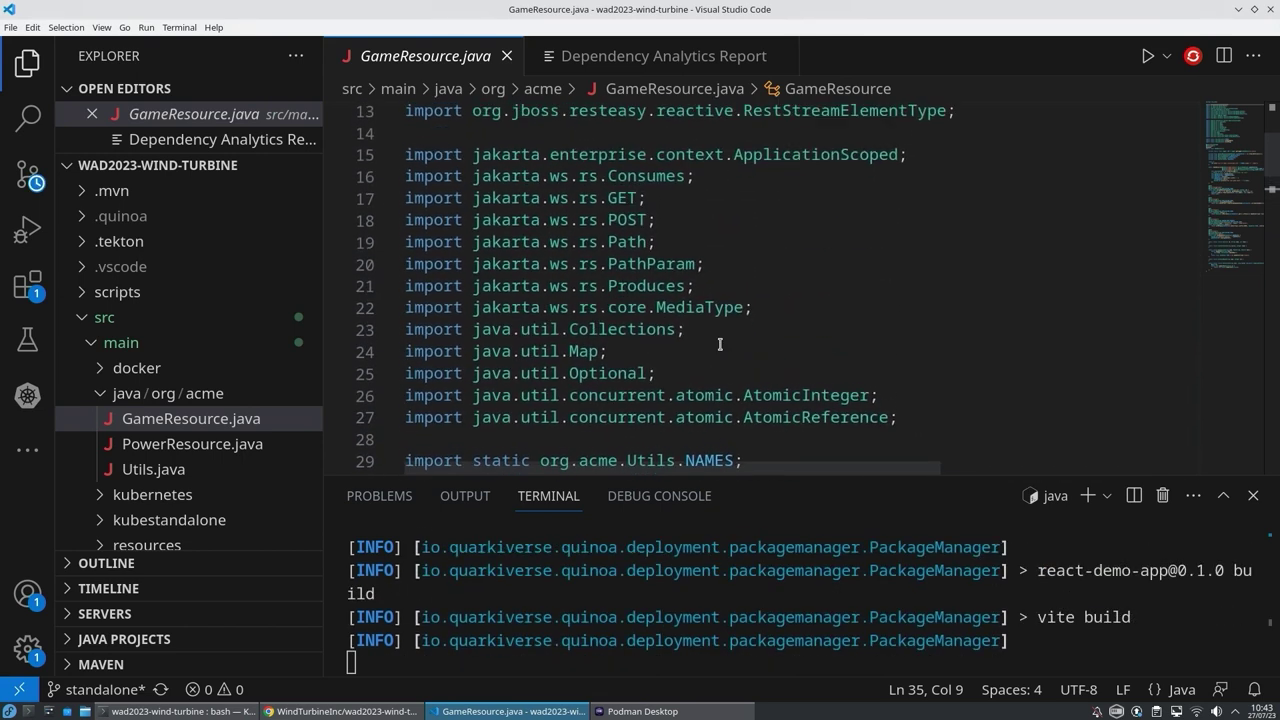
pyautogui.scroll(2, 720, 344)
pyautogui.scroll(-10, 720, 344)
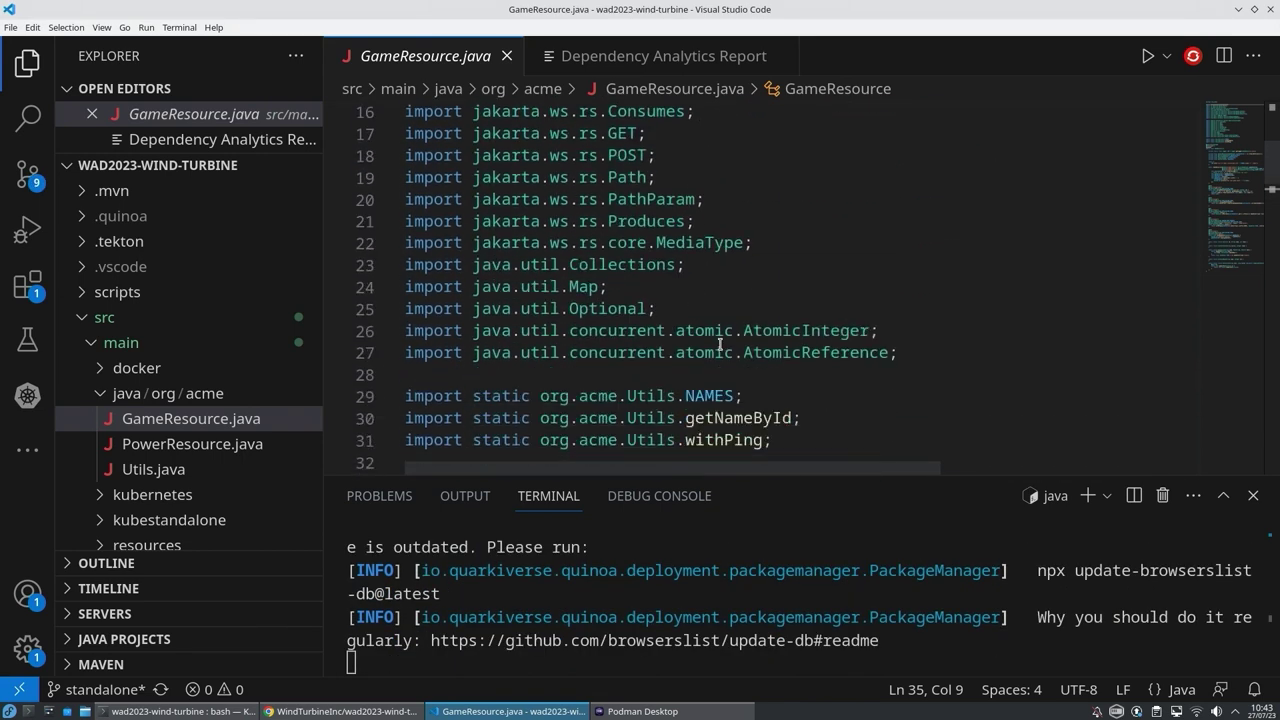
pyautogui.scroll(-1, 720, 344)
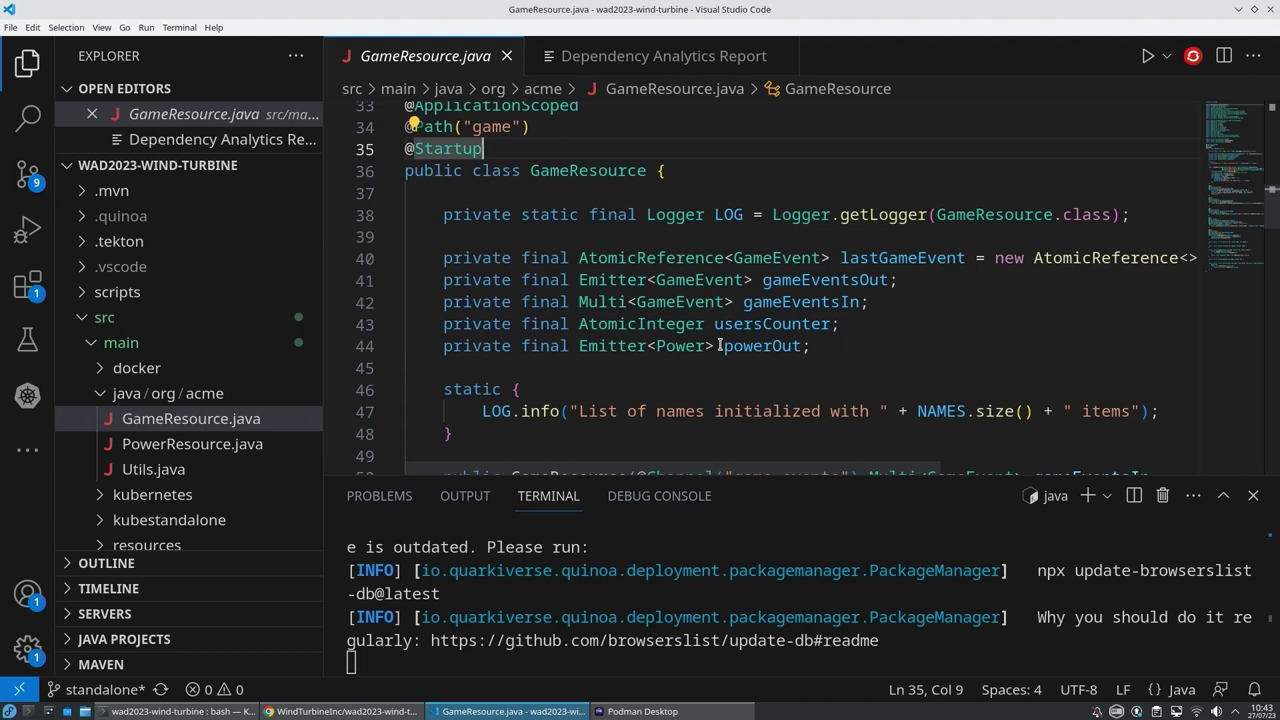
pyautogui.scroll(-6, 768, 340)
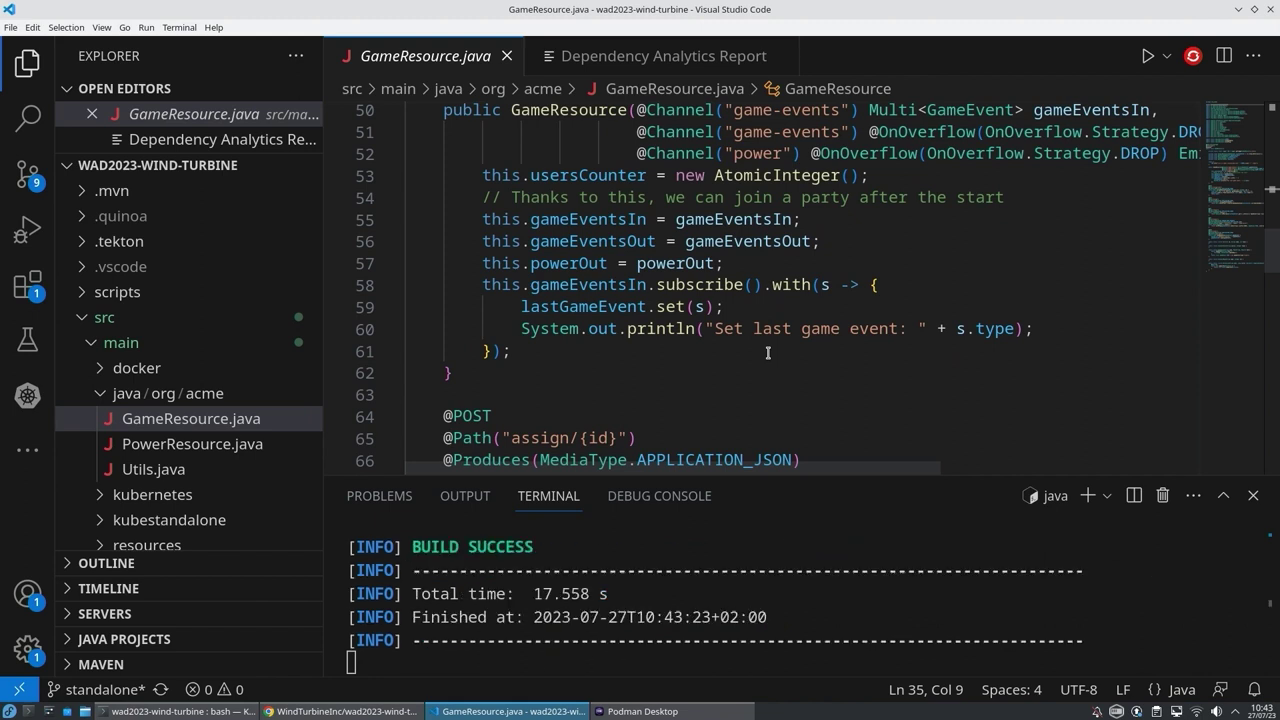
pyautogui.scroll(-6, 768, 352)
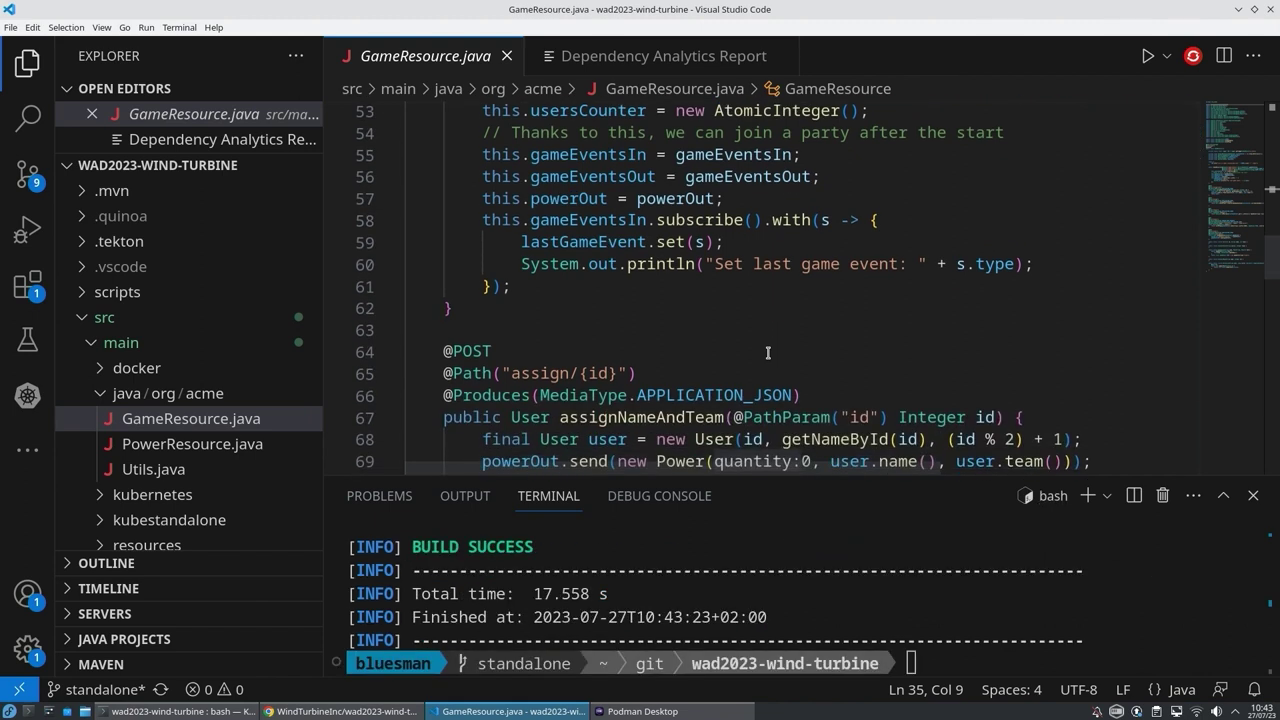
pyautogui.scroll(-1, 768, 352)
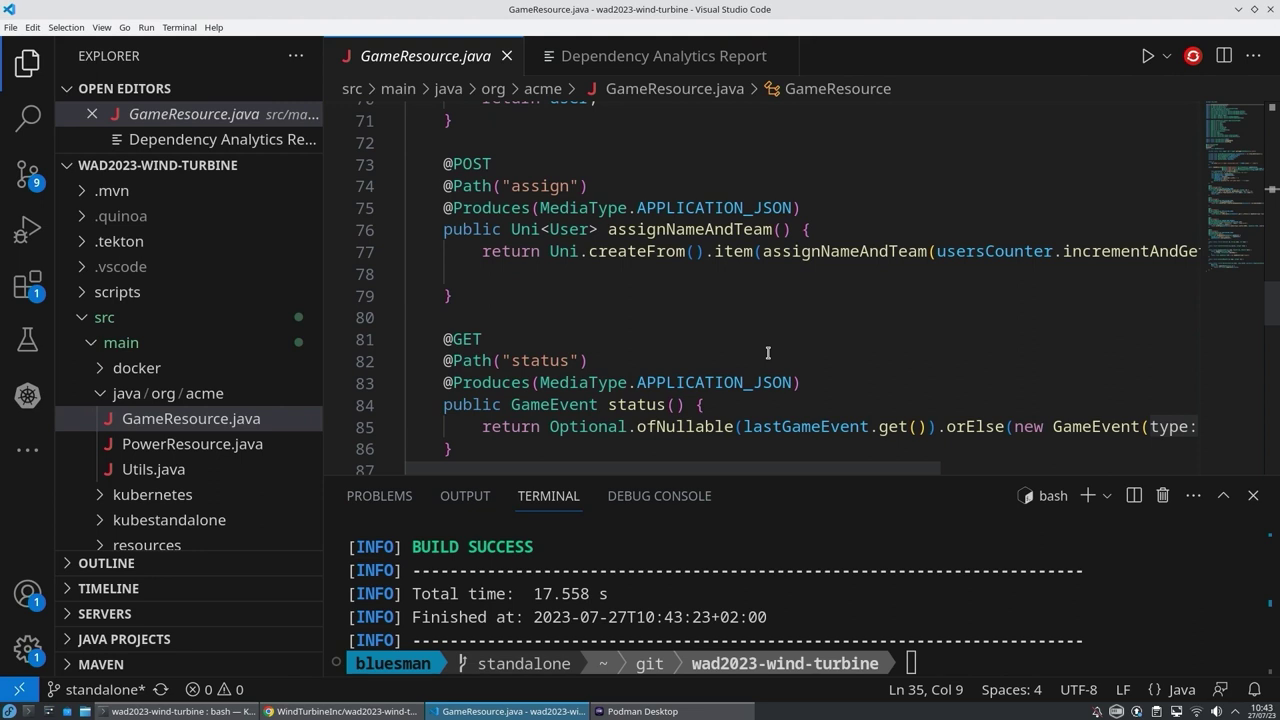
pyautogui.scroll(-7, 768, 352)
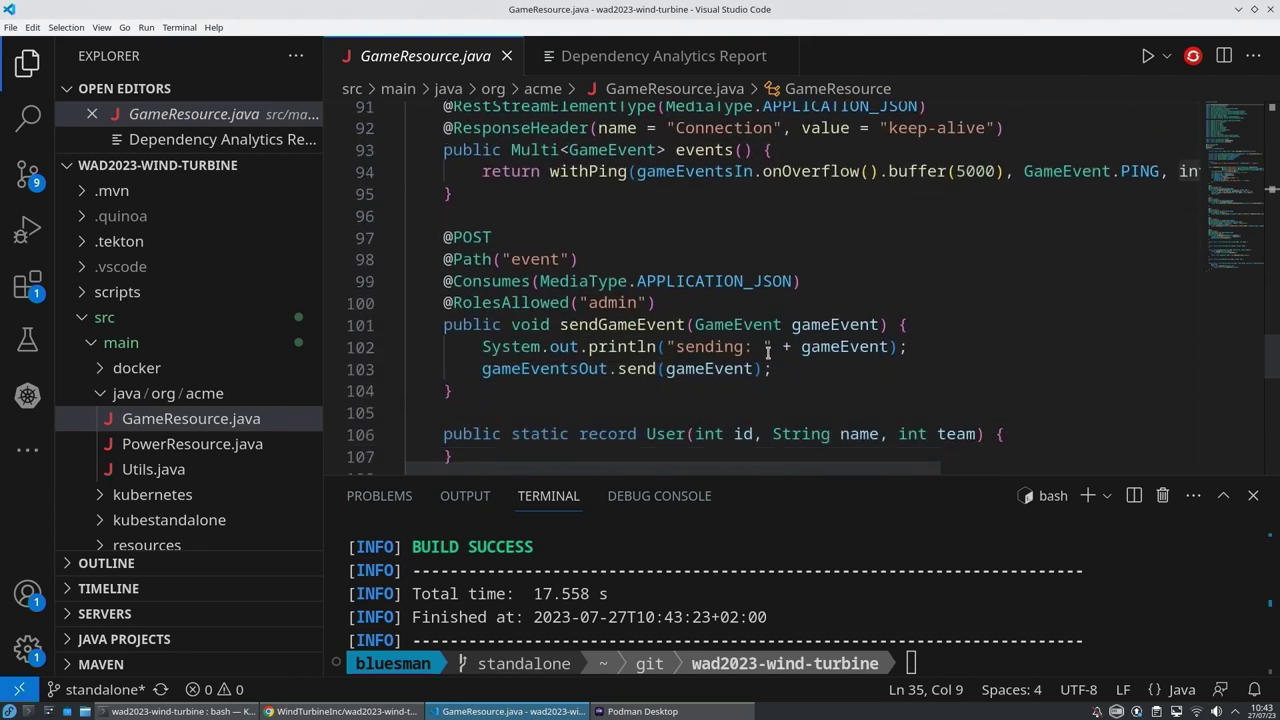
pyautogui.scroll(-2, 768, 352)
pyautogui.scroll(4, 757, 380)
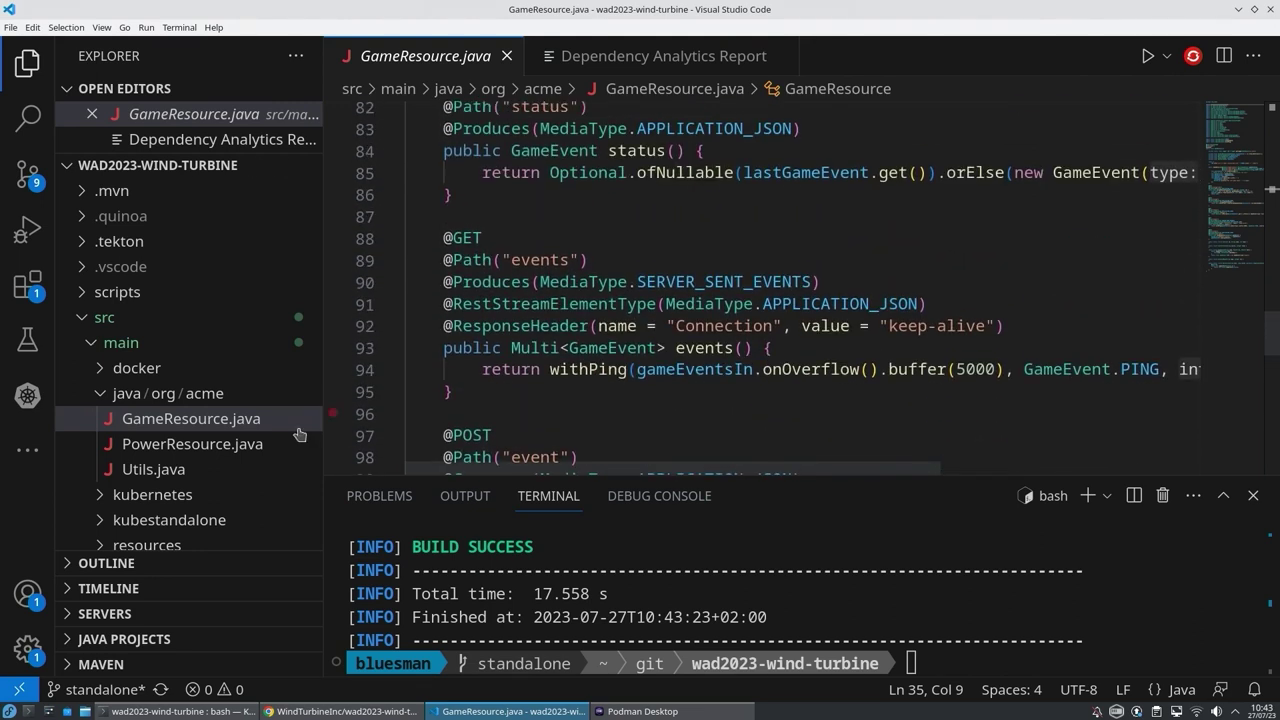
pyautogui.scroll(-4, 528, 352)
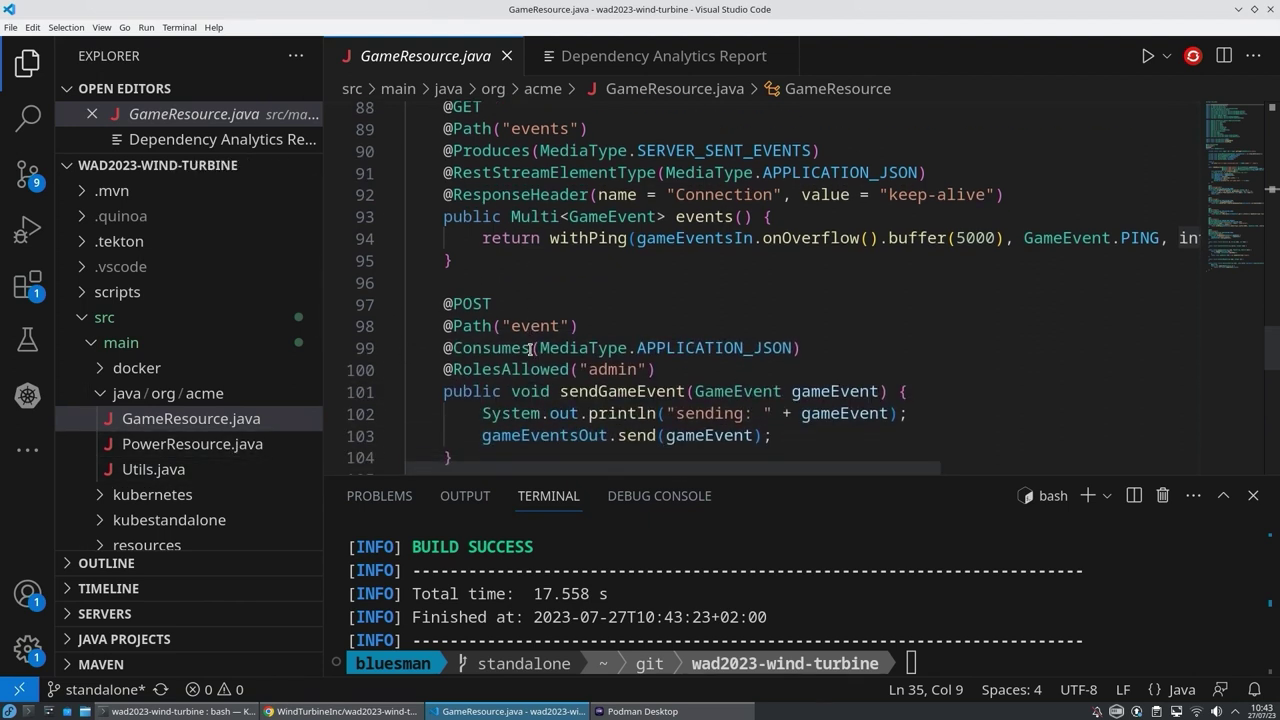
pyautogui.scroll(11, 528, 352)
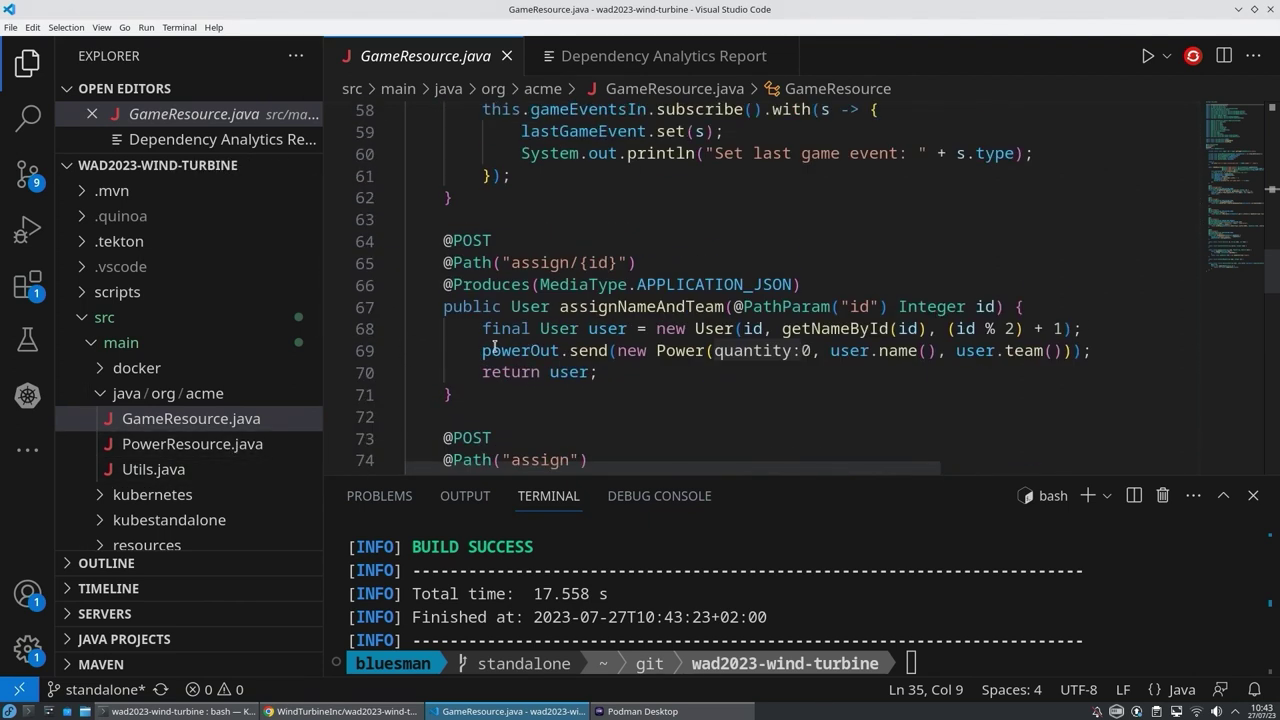
# Step: Open Dockerfile.jvm from the project root and examine its base image, COPY layers, exposed port and environment settings
pyautogui.scroll(-3, 259, 496)
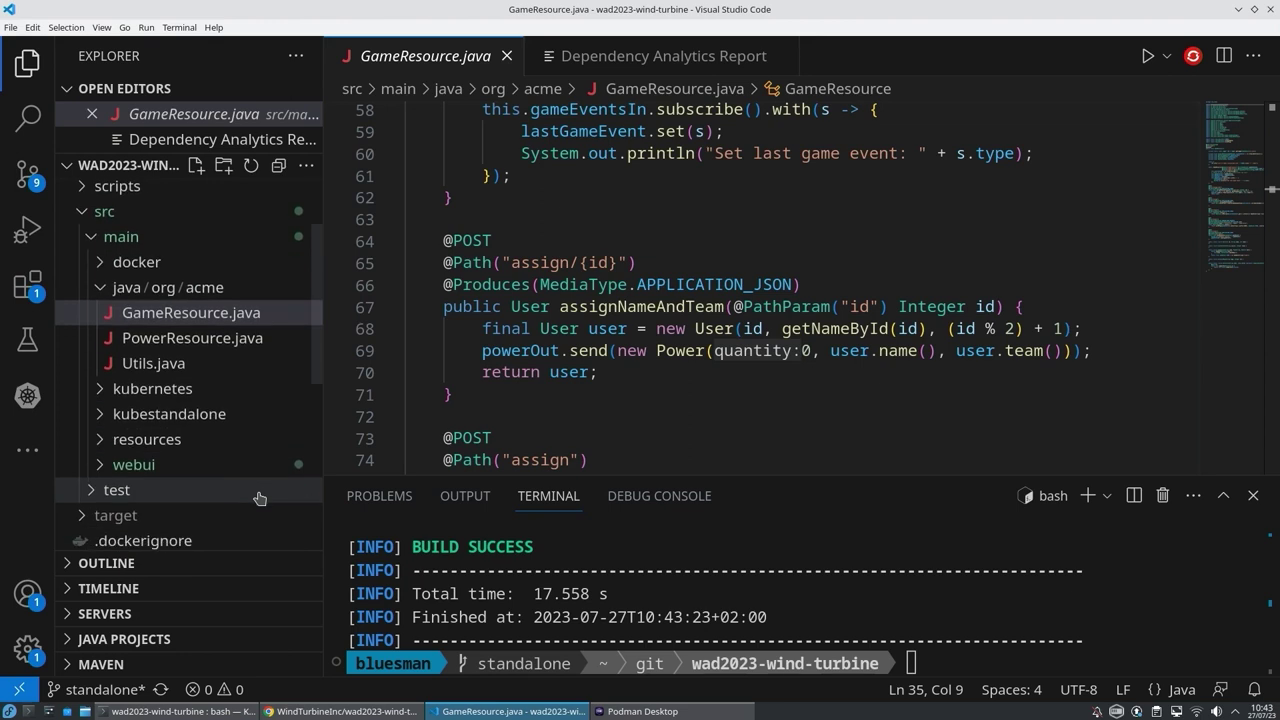
pyautogui.scroll(-3, 259, 497)
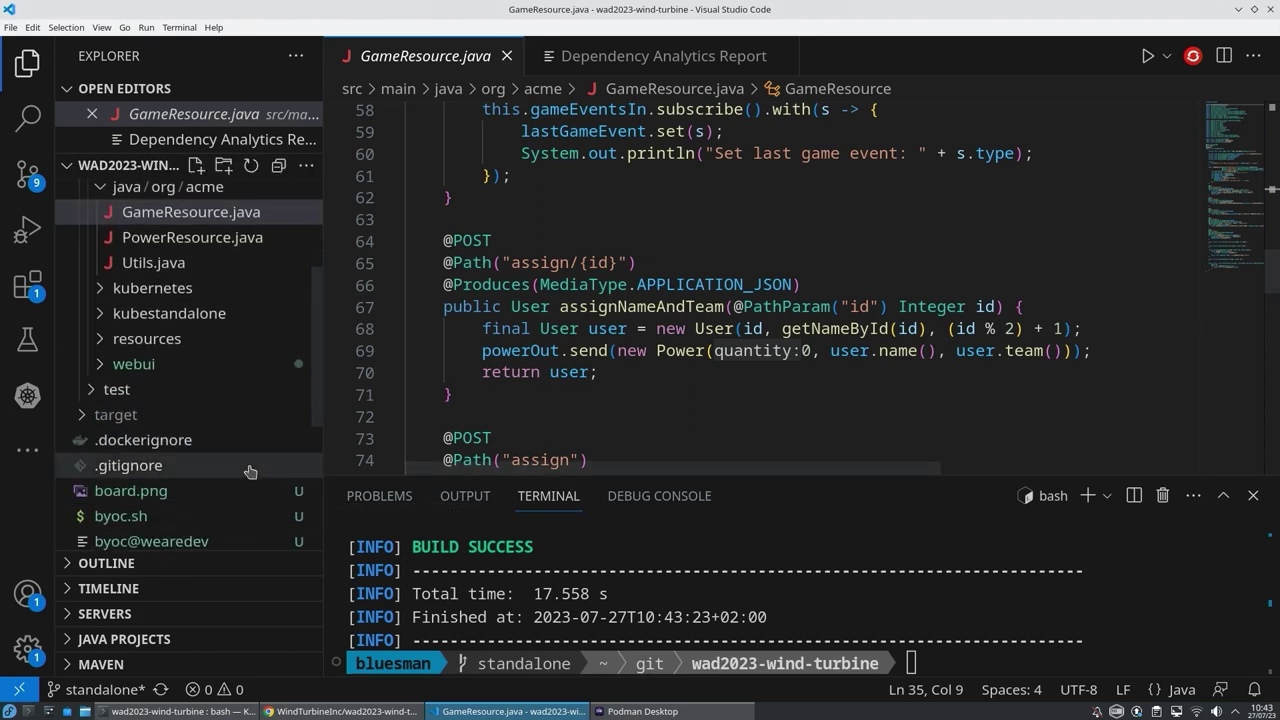
pyautogui.scroll(-3, 245, 485)
pyautogui.scroll(-2, 245, 485)
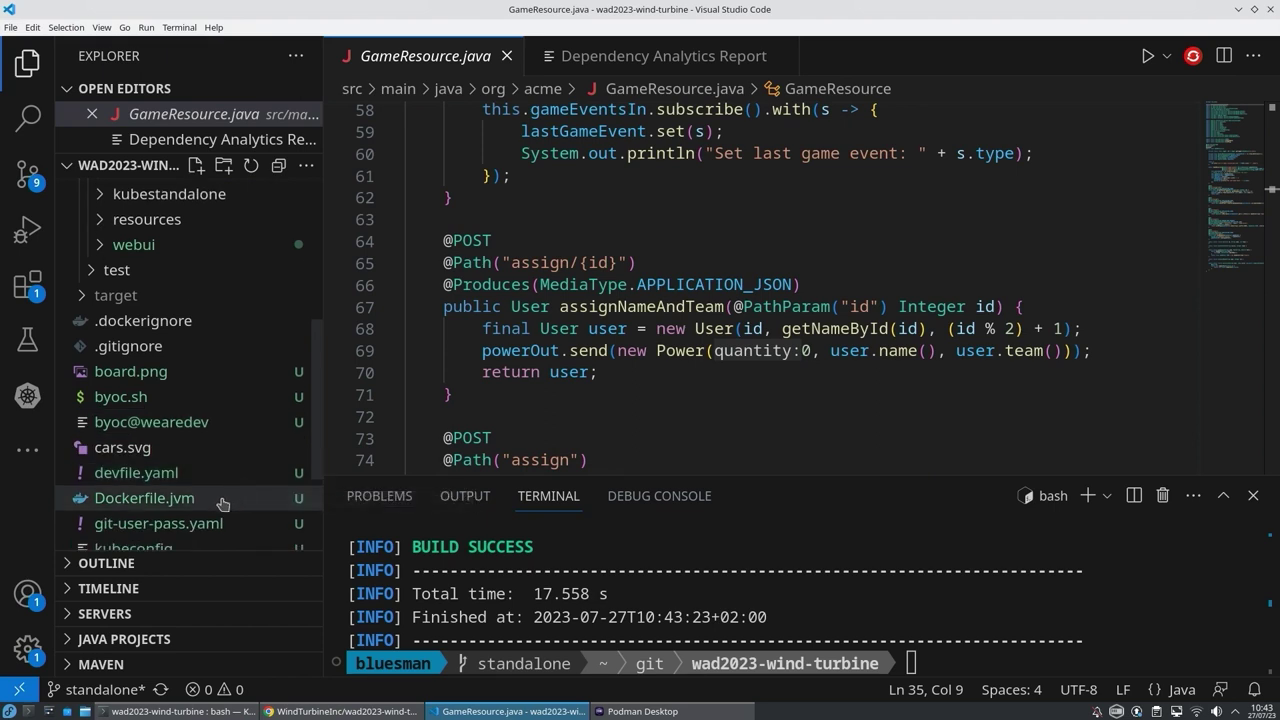
pyautogui.click(221, 499)
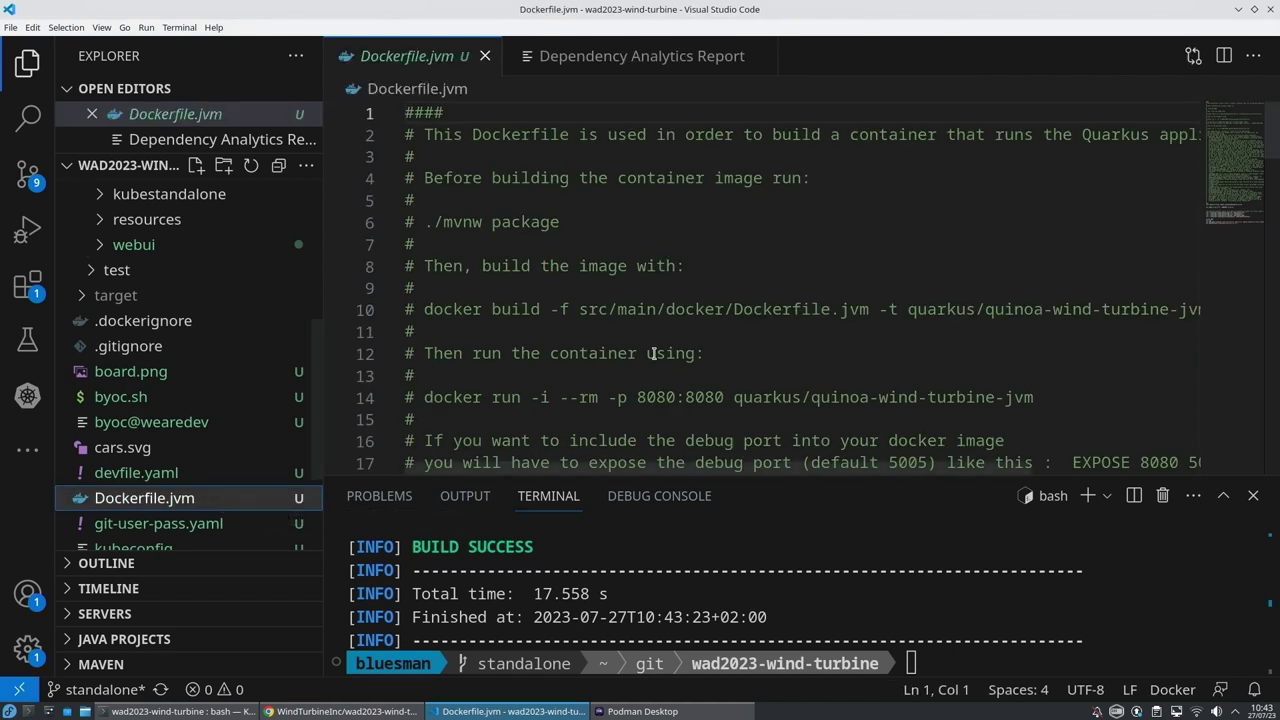
pyautogui.scroll(-20, 652, 354)
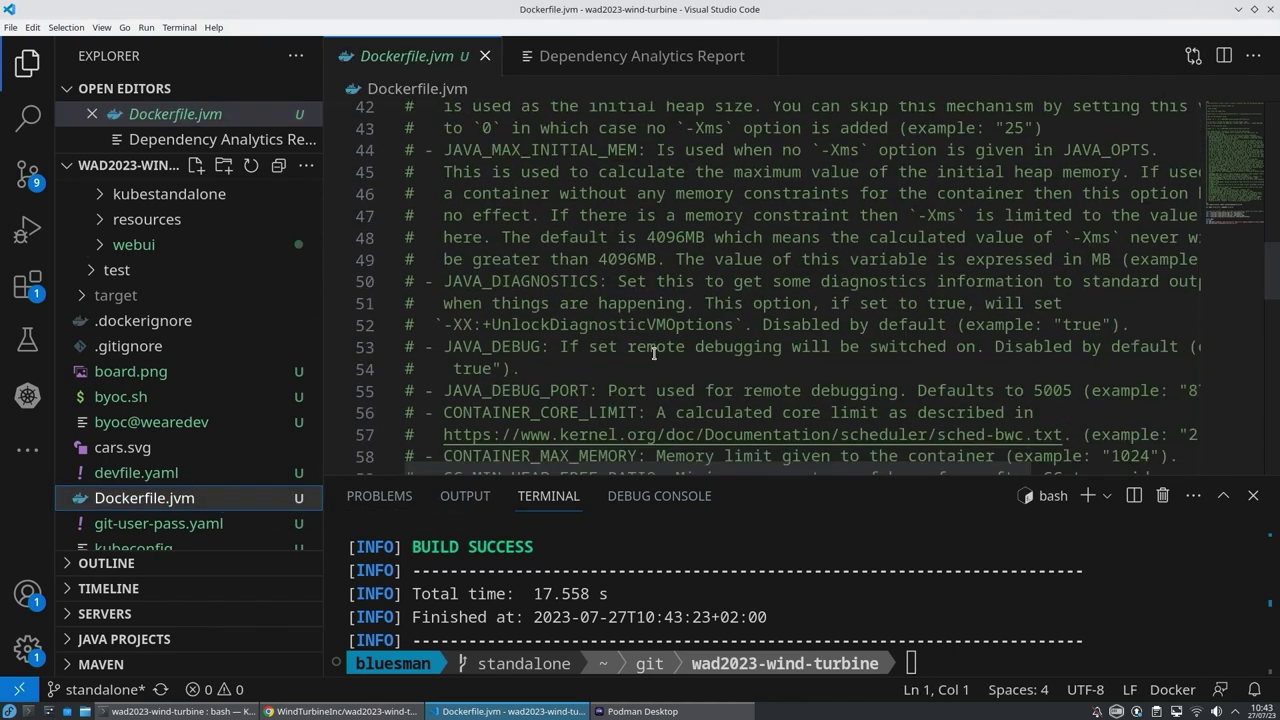
pyautogui.scroll(-3, 654, 354)
pyautogui.scroll(-1, 654, 354)
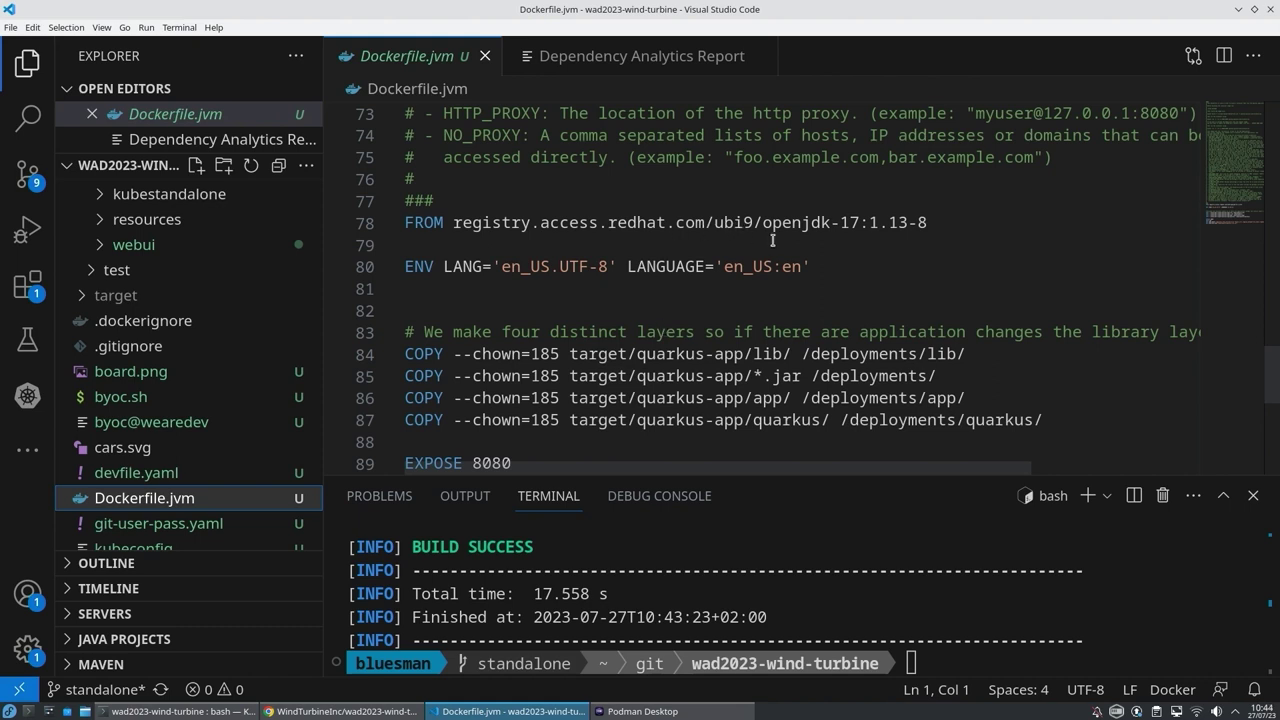
pyautogui.scroll(-4, 838, 281)
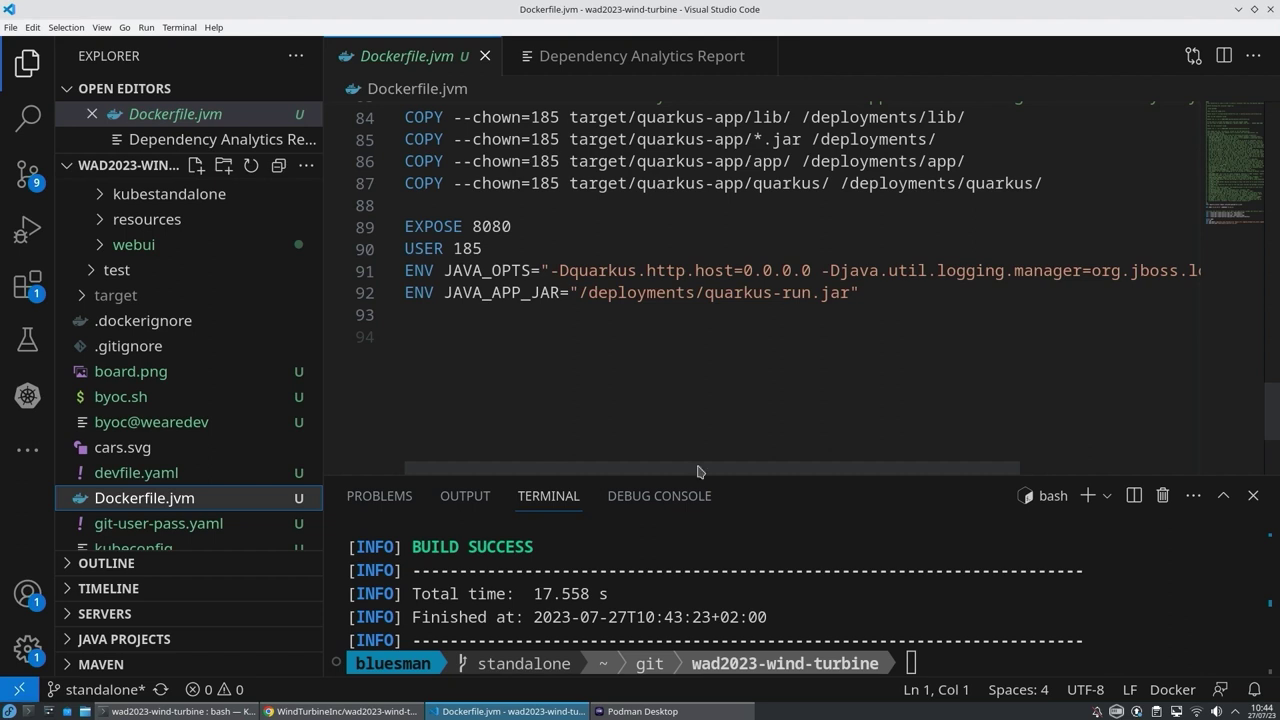
# Step: Switch to Podman Desktop, check the container registries configured in its settings, and return to the dashboard
pyautogui.click(640, 711)
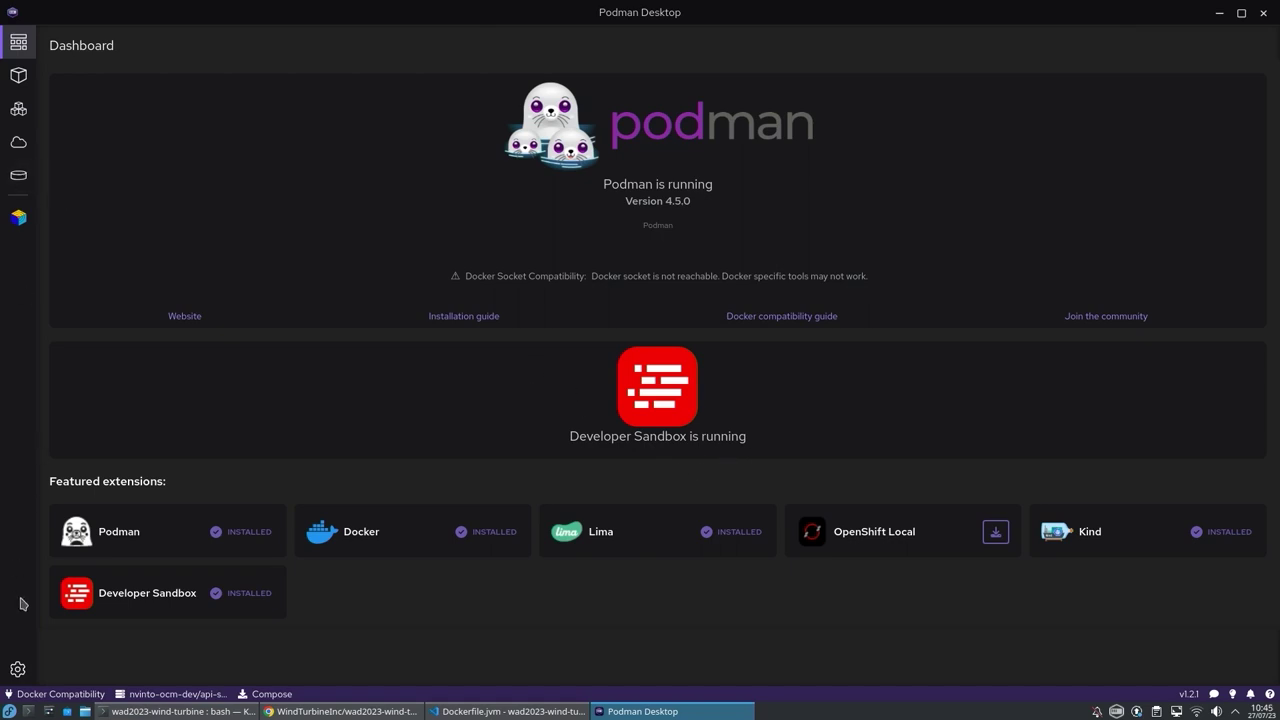
pyautogui.click(17, 669)
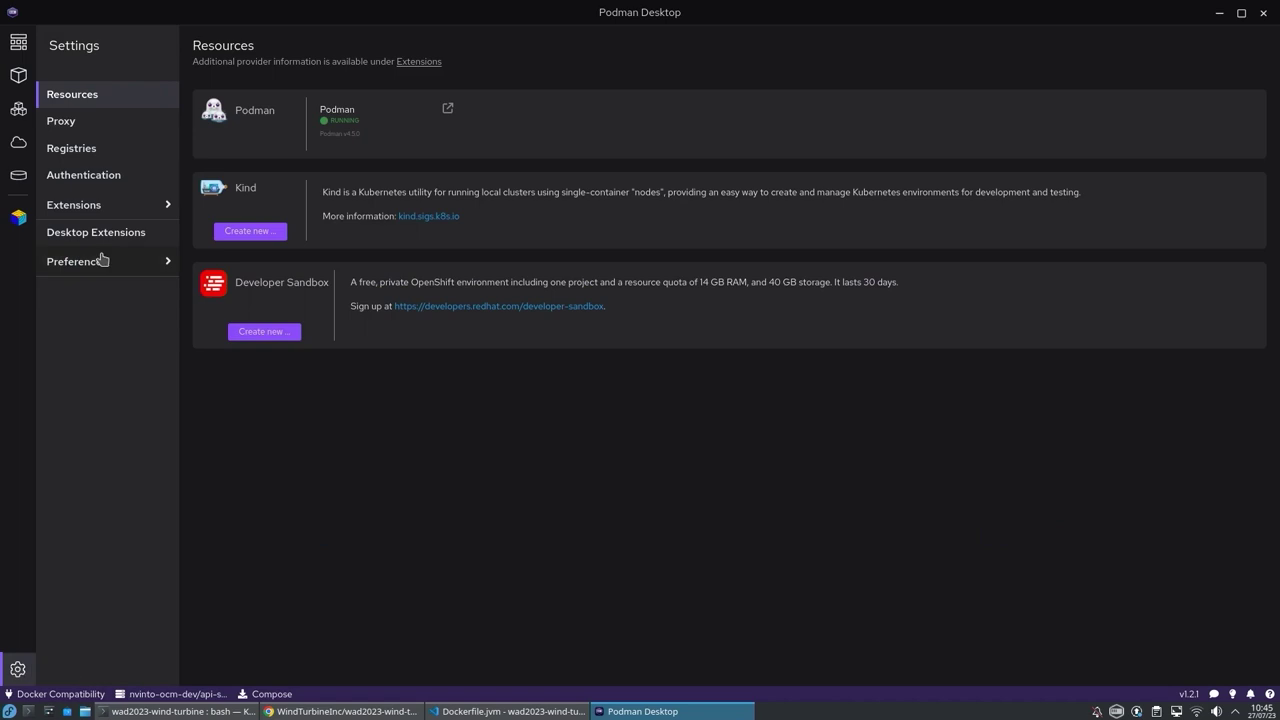
pyautogui.click(85, 152)
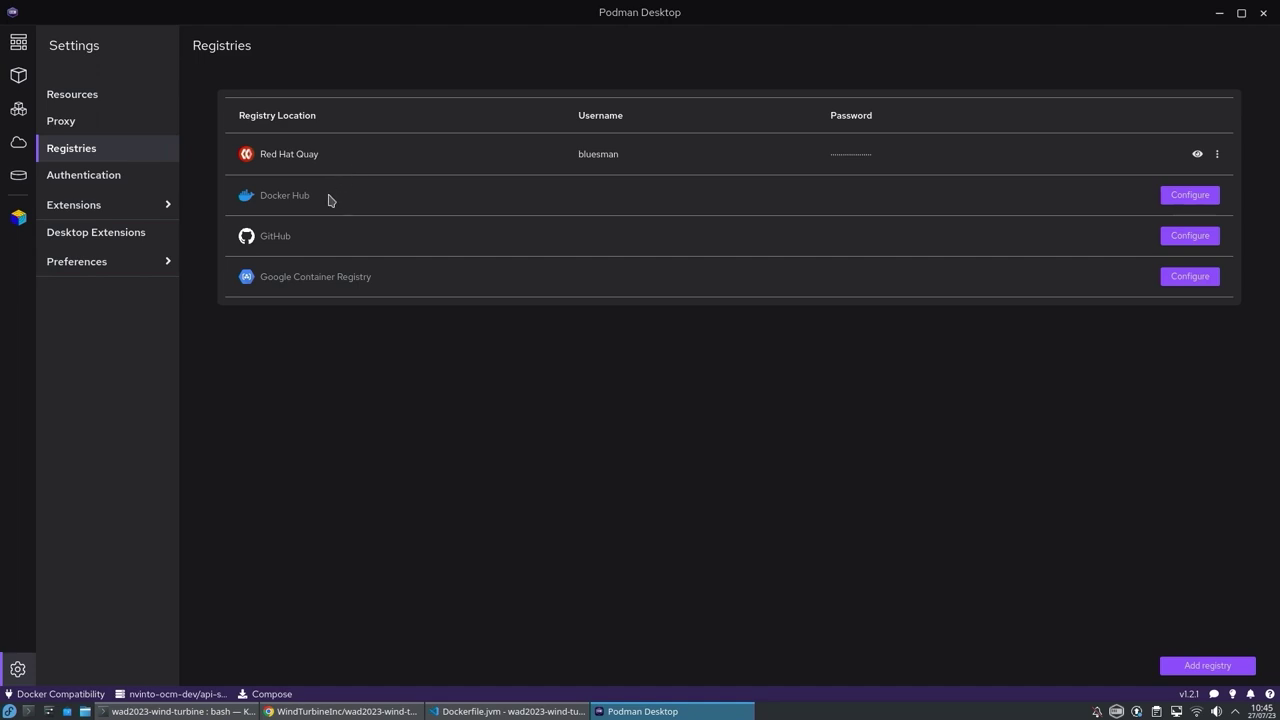
pyautogui.click(29, 51)
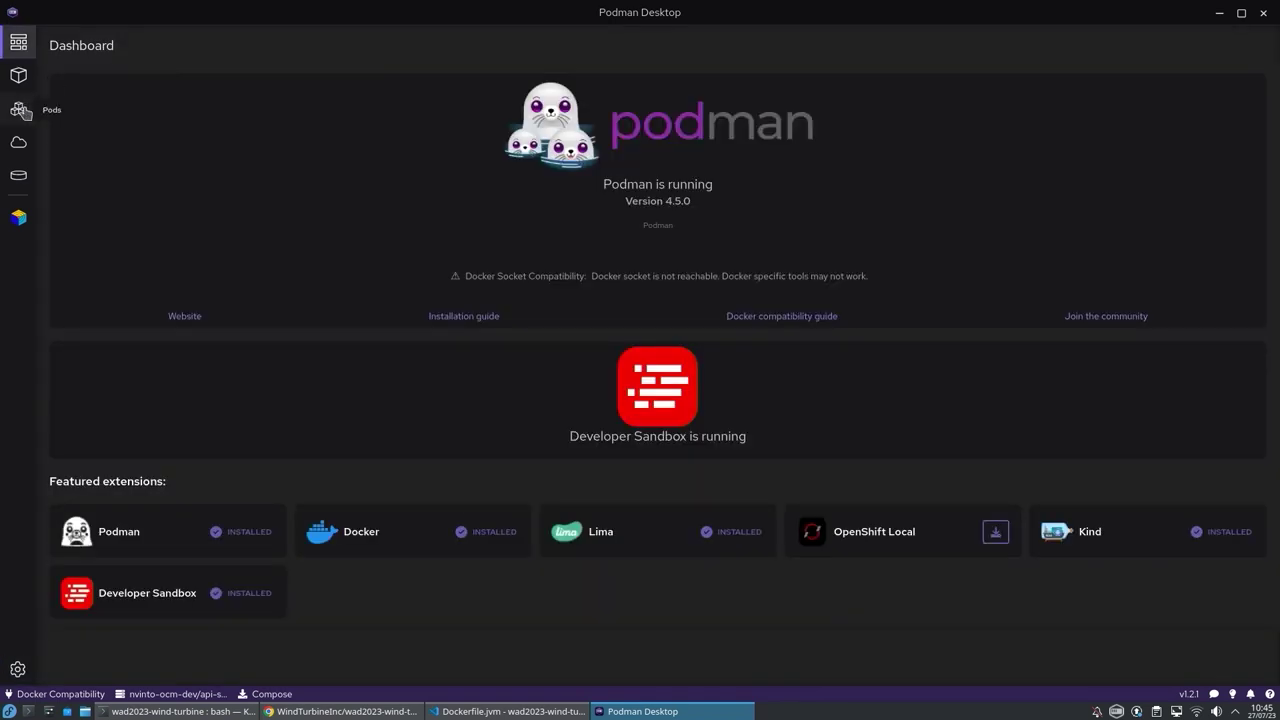
# Step: Start a new image build from the images list, using Dockerfile.jvm in the wad2023-wind-turbine folder as the Containerfile
pyautogui.click(22, 142)
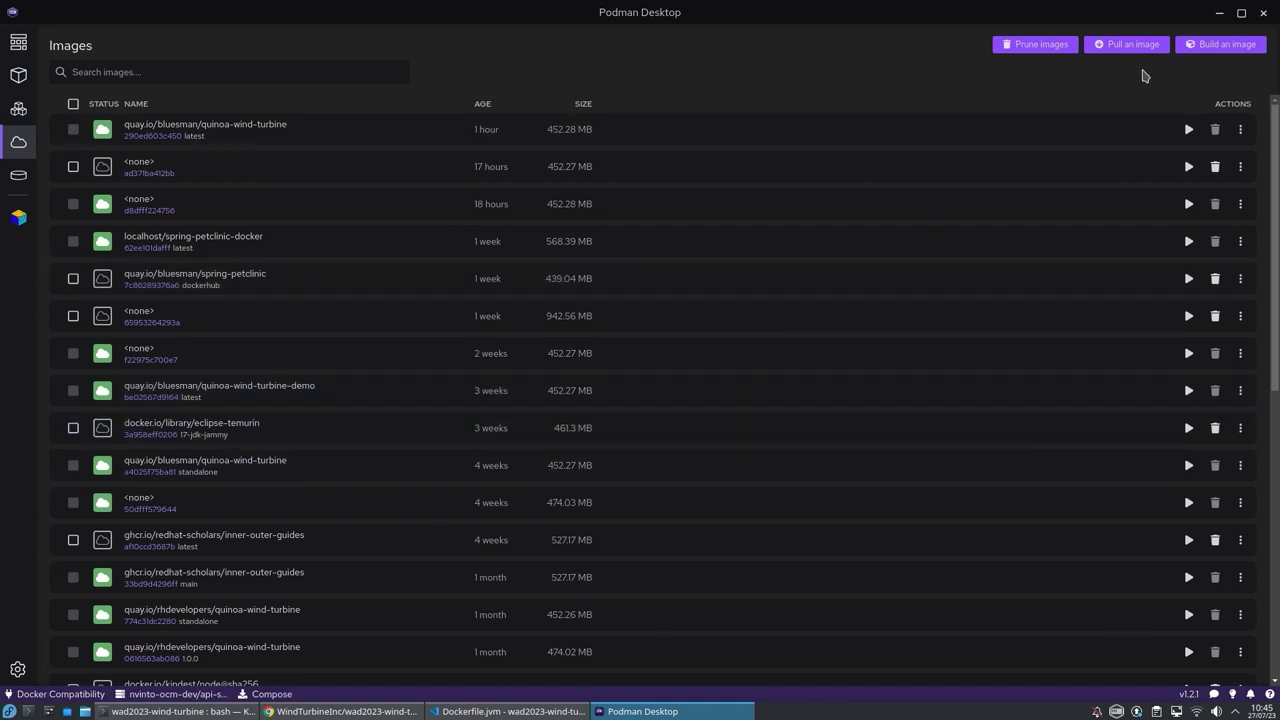
pyautogui.click(1218, 44)
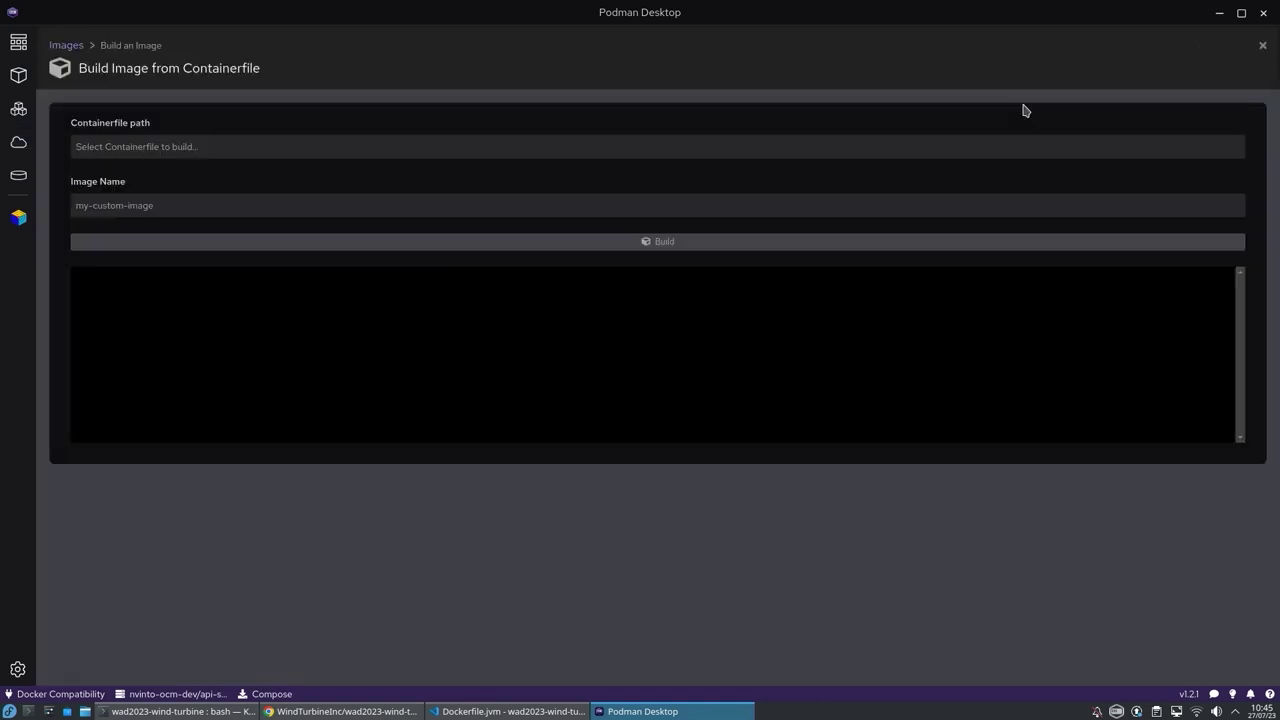
pyautogui.click(408, 146)
pyautogui.scroll(-5, 311, 180)
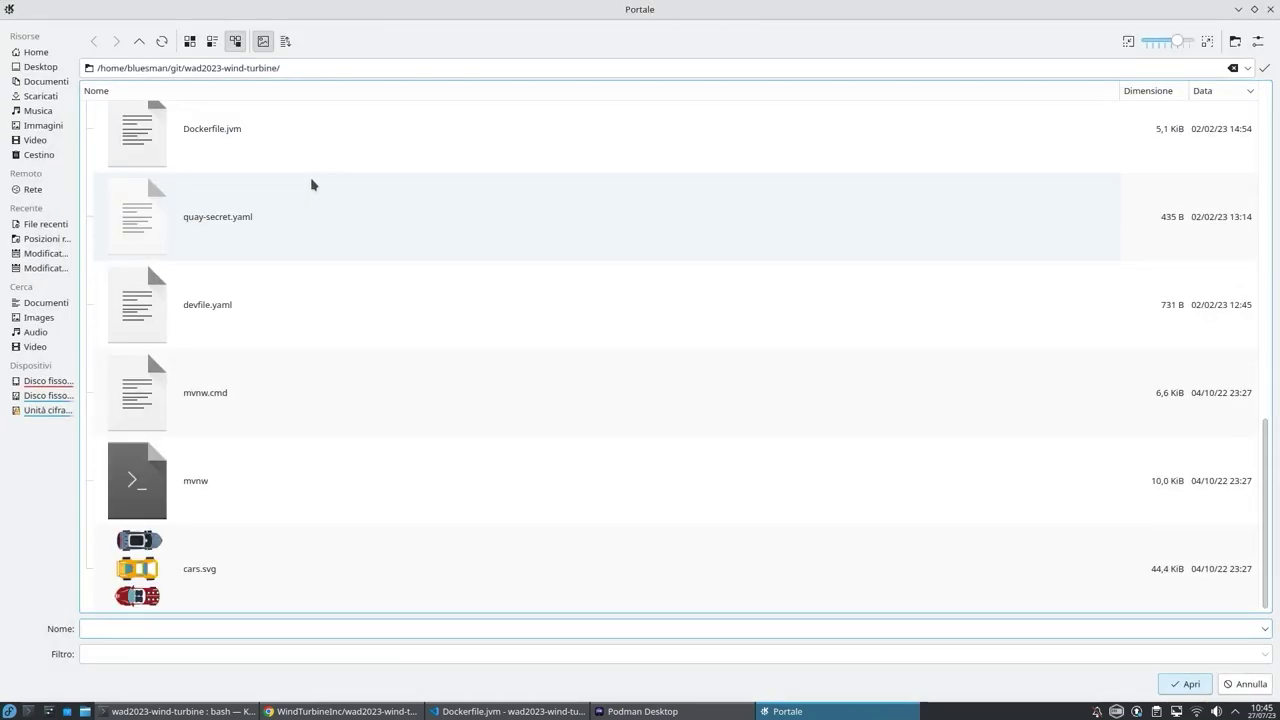
pyautogui.scroll(6, 310, 177)
pyautogui.scroll(-6, 310, 177)
pyautogui.scroll(6, 310, 177)
pyautogui.scroll(-3, 310, 177)
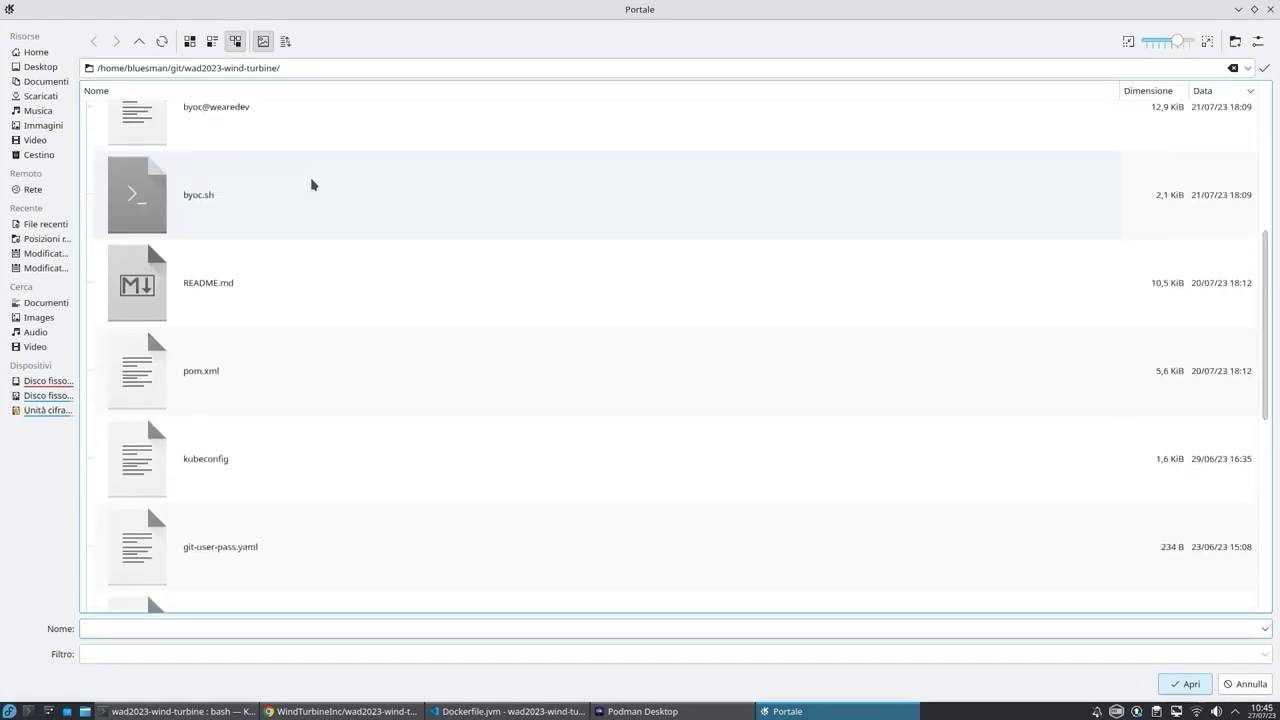
pyautogui.scroll(-3, 310, 184)
pyautogui.click(231, 364)
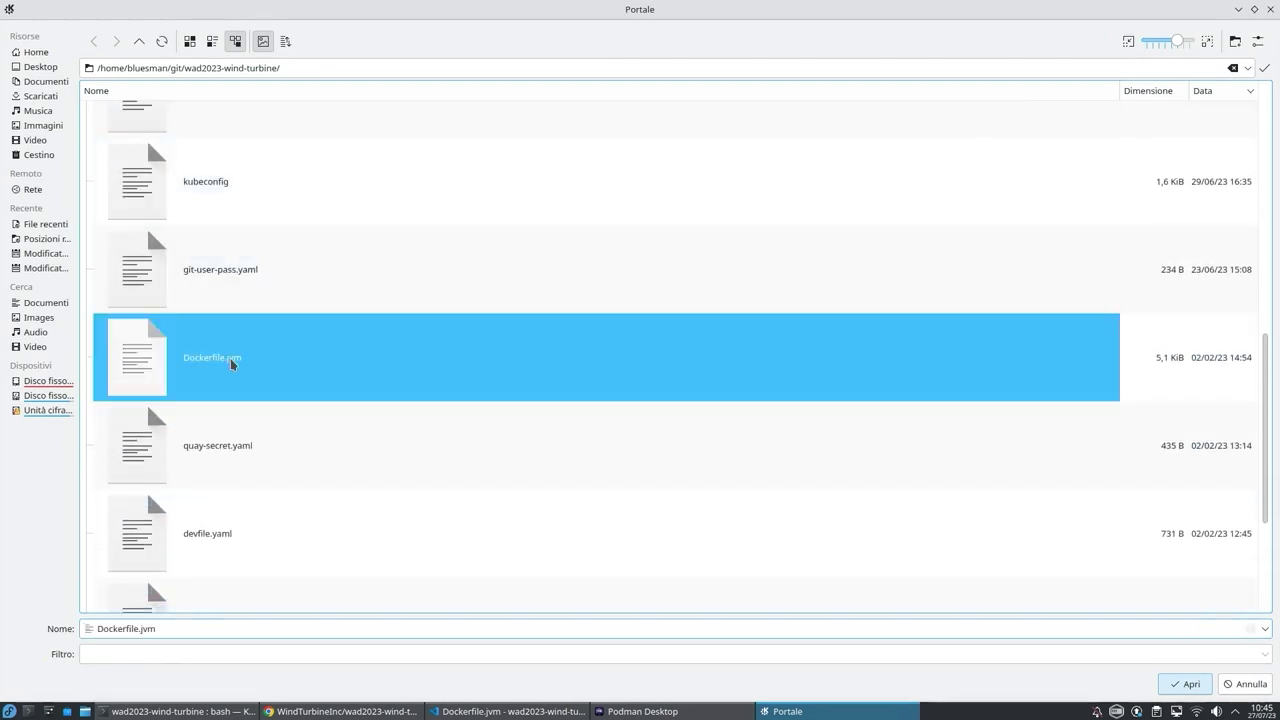
pyautogui.click(1183, 683)
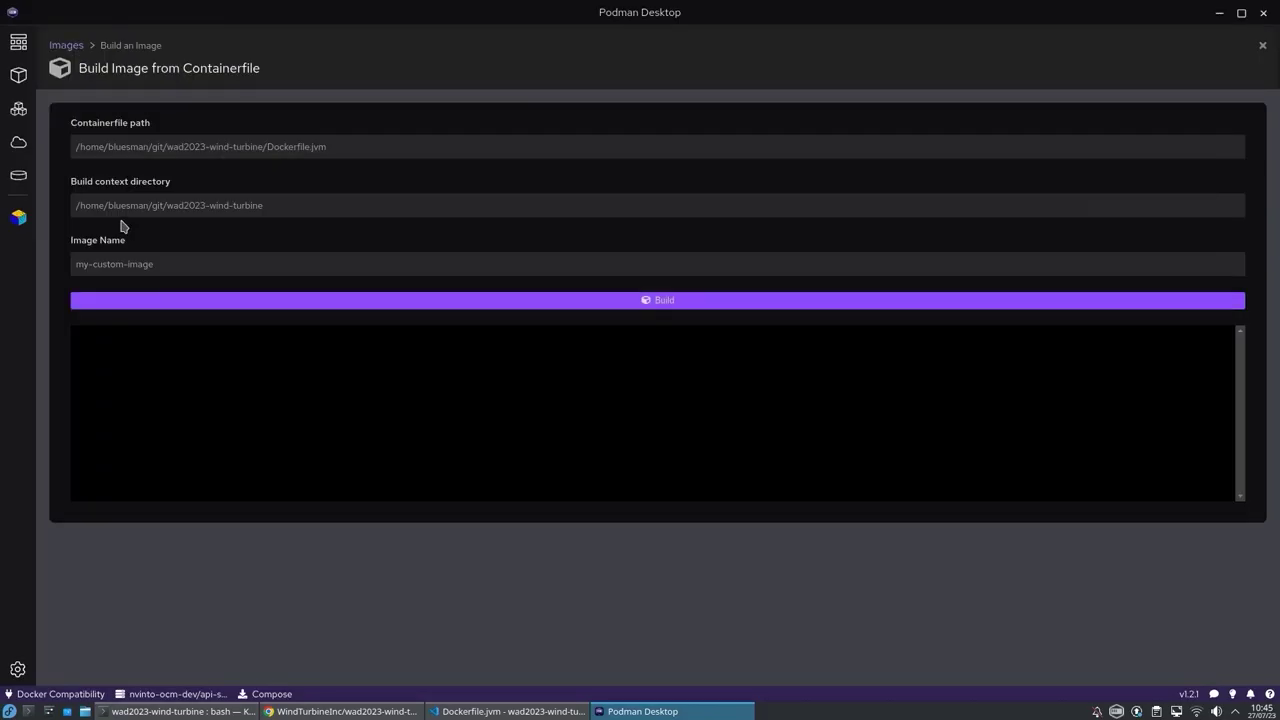
# Step: Name the image quay.io/bluesman/quinoa-wind-turbine:latest and build it
pyautogui.tripleClick(146, 268)
pyautogui.write('qua')
pyautogui.write('y.io')
pyautogui.write('/bluem')
pyautogui.write('an/quinoa-')
pyautogui.write('wind-')
pyautogui.write('turbine')
pyautogui.write(':jvm')
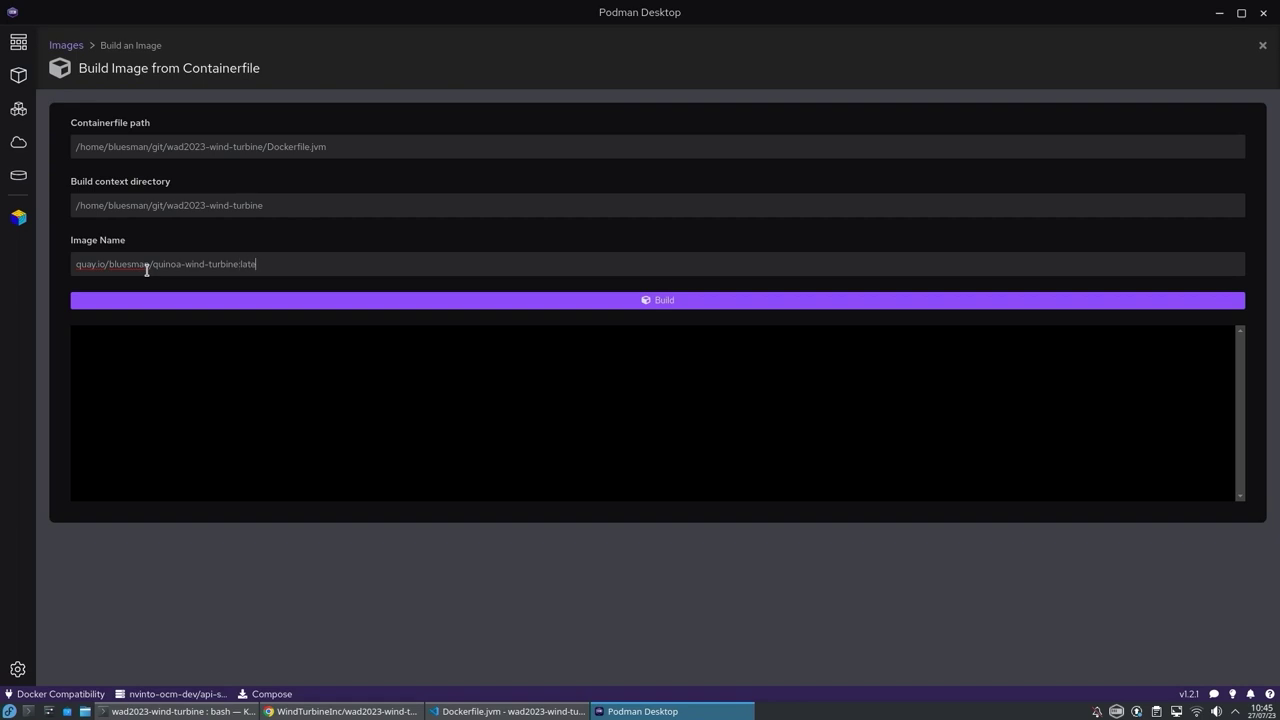
pyautogui.click(211, 300)
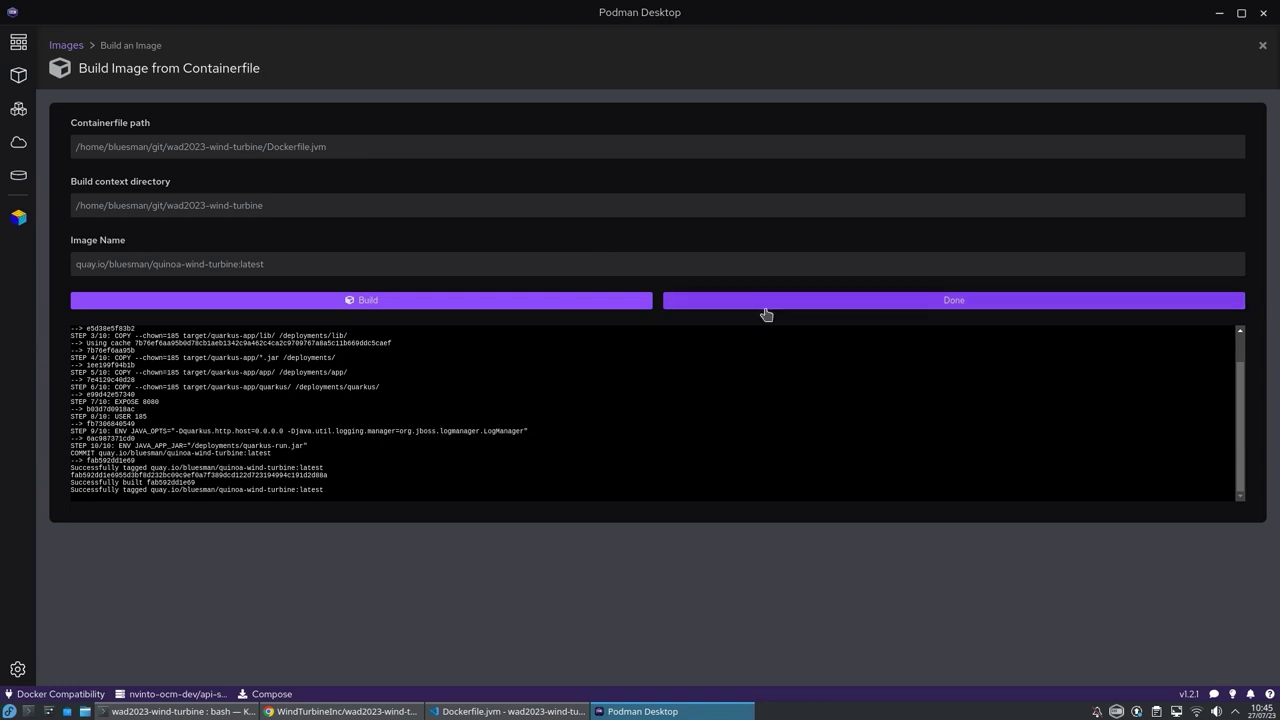
# Step: Finish the build and open the run settings for the new quay.io/bluesman/quinoa-wind-turbine:latest image, reviewing its networking and security options
pyautogui.click(765, 308)
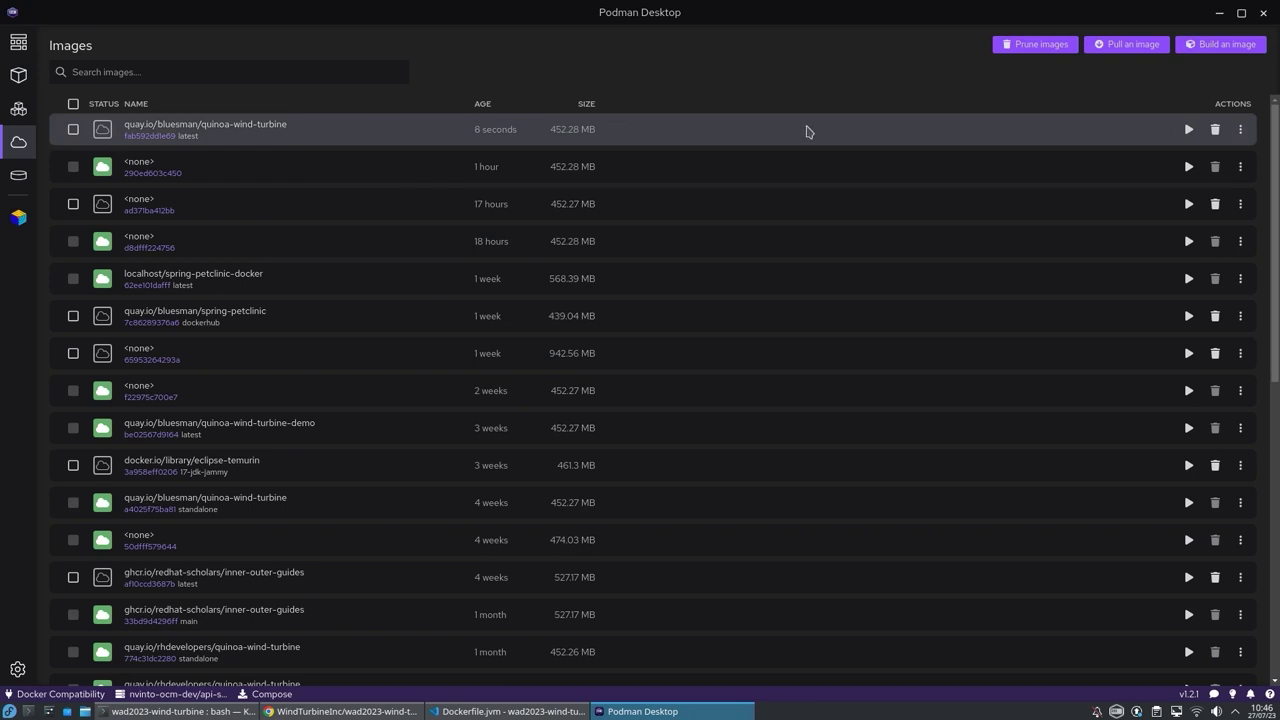
pyautogui.click(1189, 130)
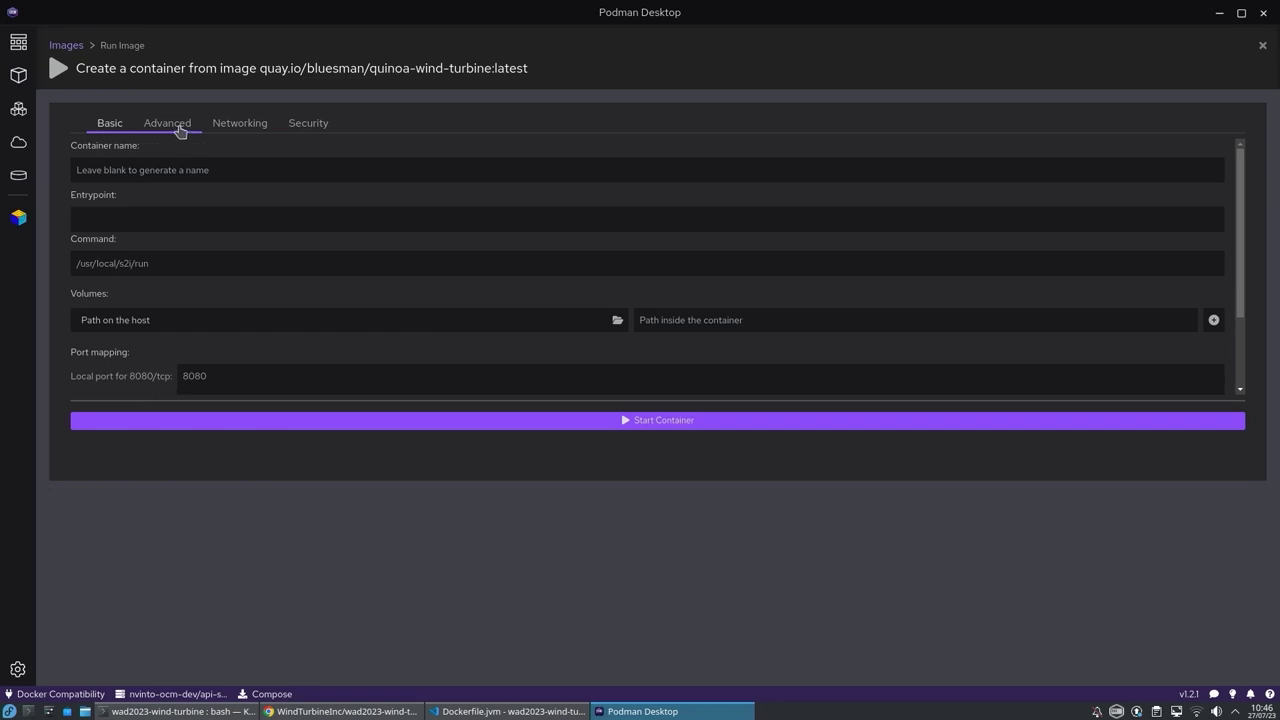
pyautogui.click(234, 134)
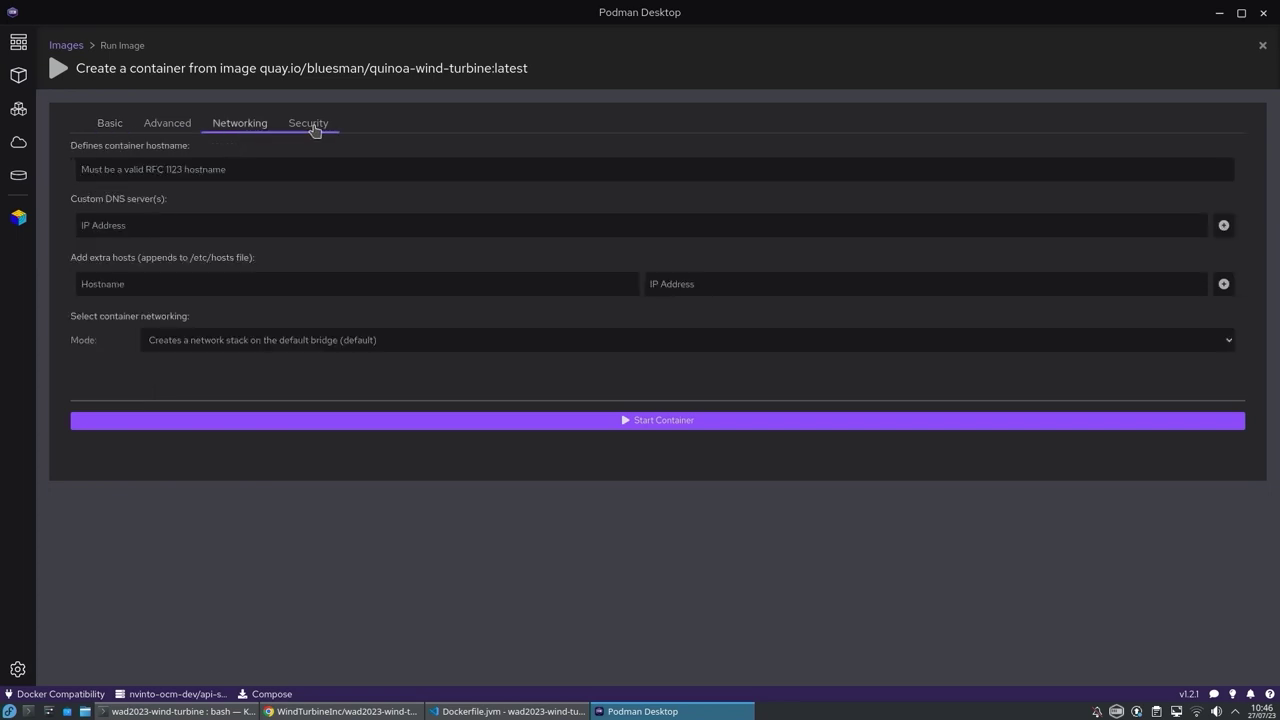
pyautogui.click(313, 129)
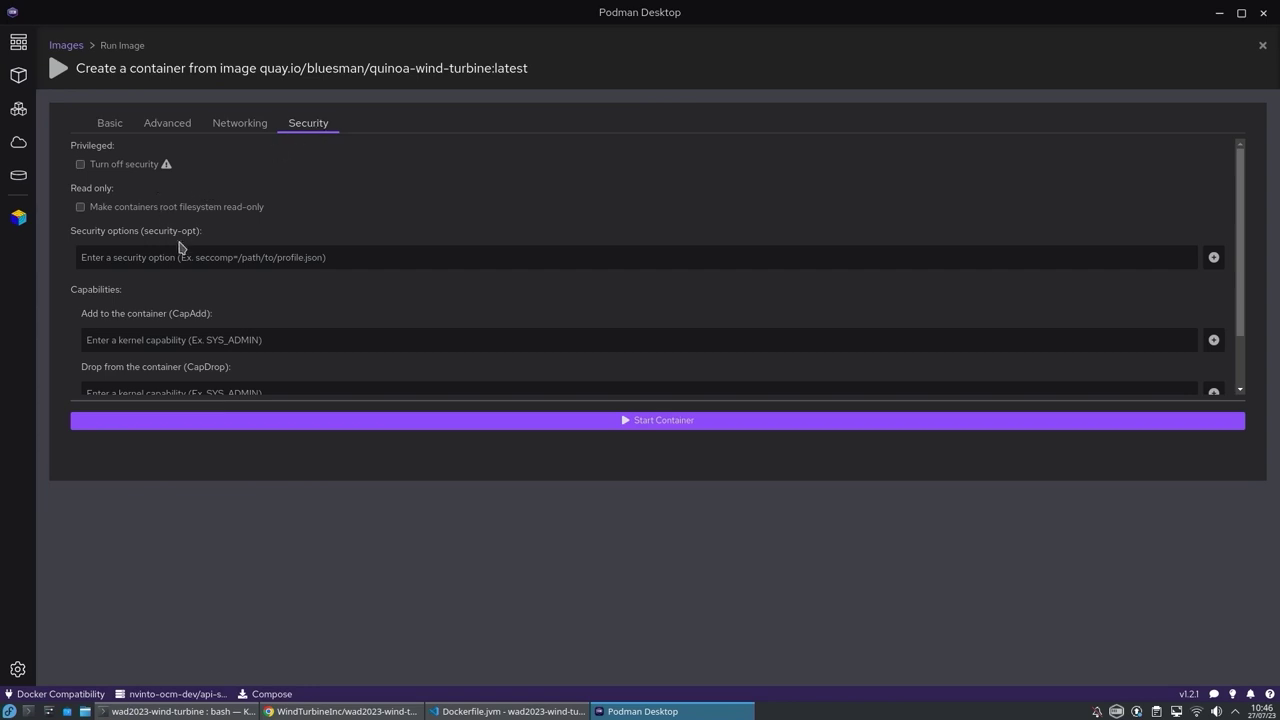
pyautogui.scroll(-1, 183, 251)
pyautogui.scroll(1, 183, 251)
# Step: Start the container from the basic settings, keeping local ports 8080 and 8443 mapped and no environment variables
pyautogui.click(108, 127)
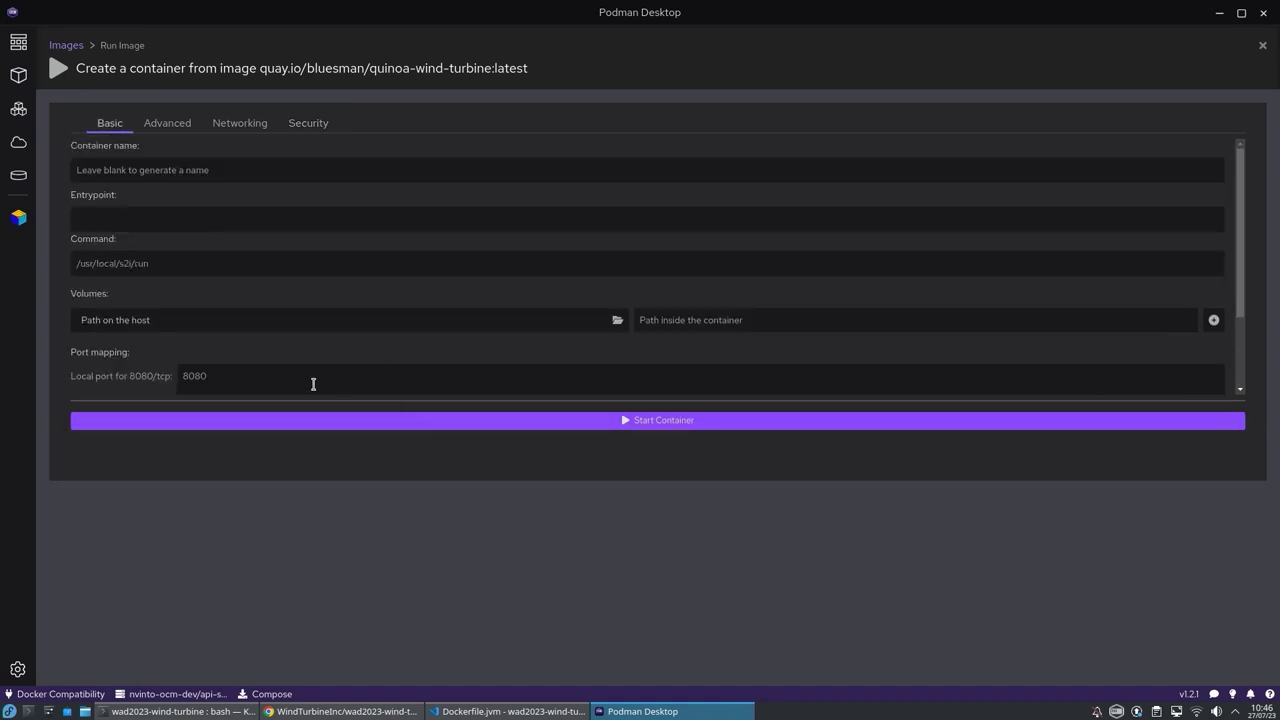
pyautogui.scroll(-3, 310, 383)
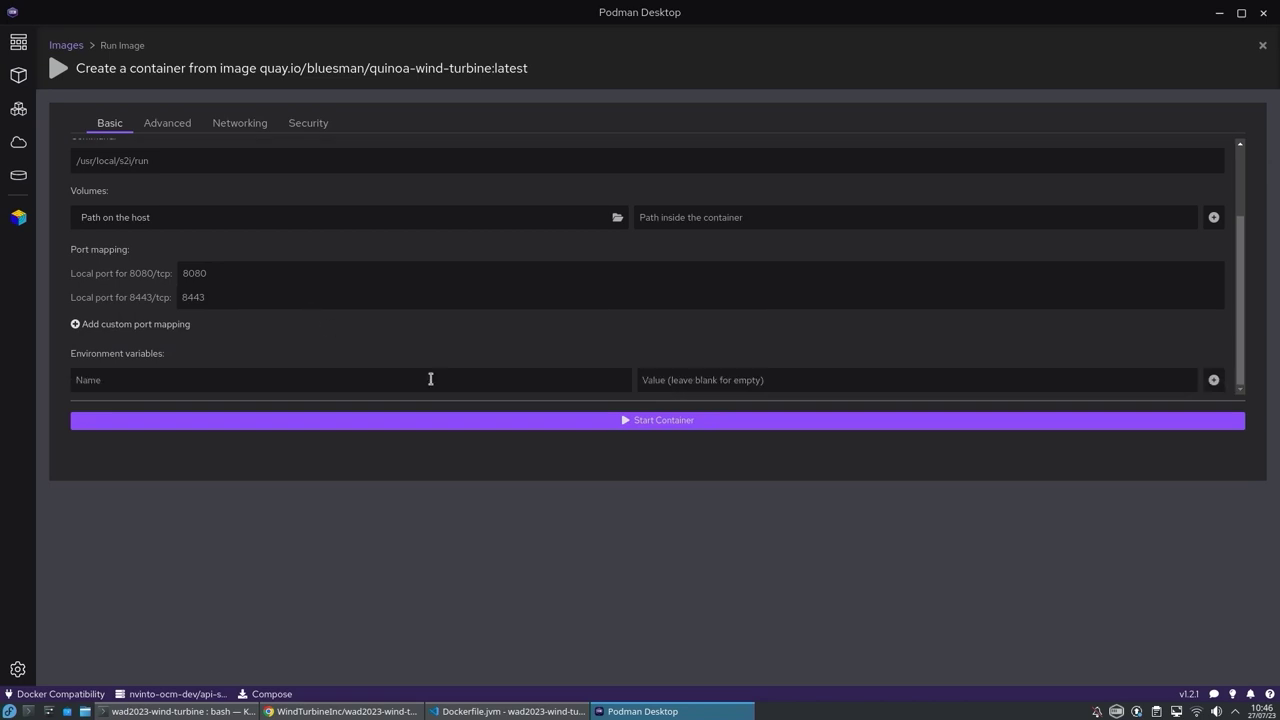
pyautogui.click(545, 421)
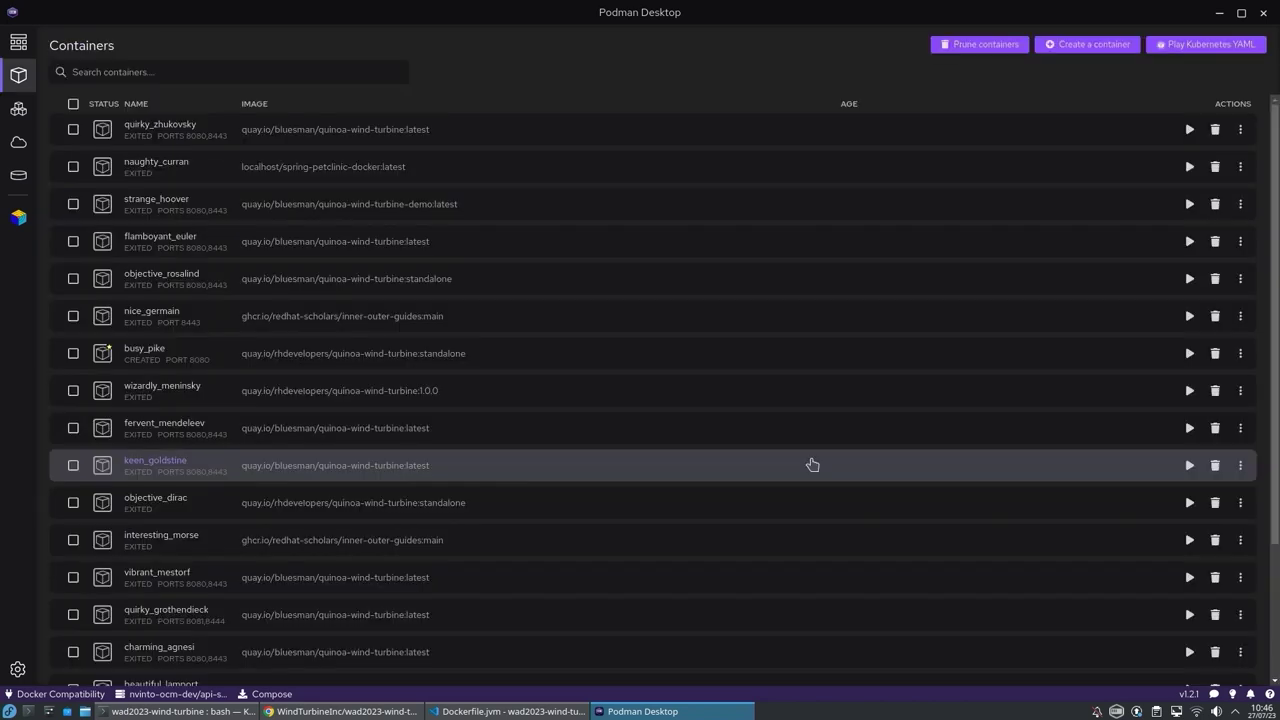
# Step: Open the running quinoa-wind-turbine:latest container's details and run uname in its terminal
pyautogui.scroll(-3, 812, 464)
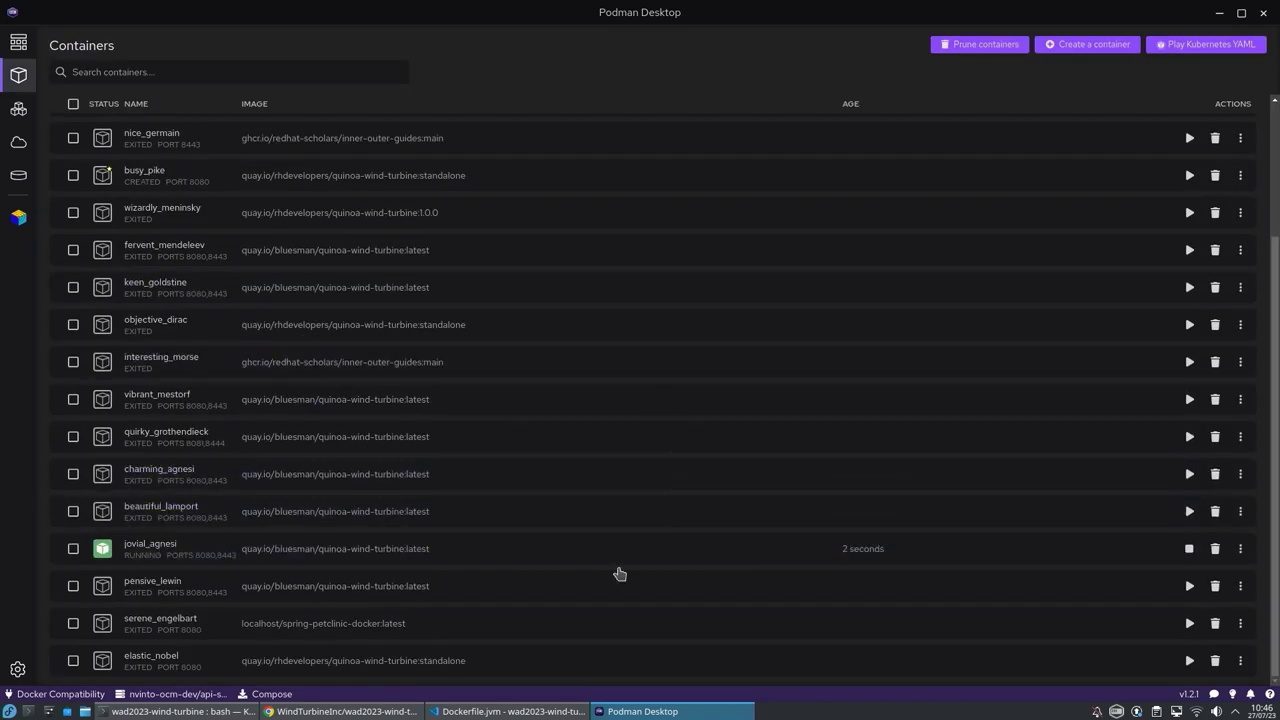
pyautogui.click(711, 561)
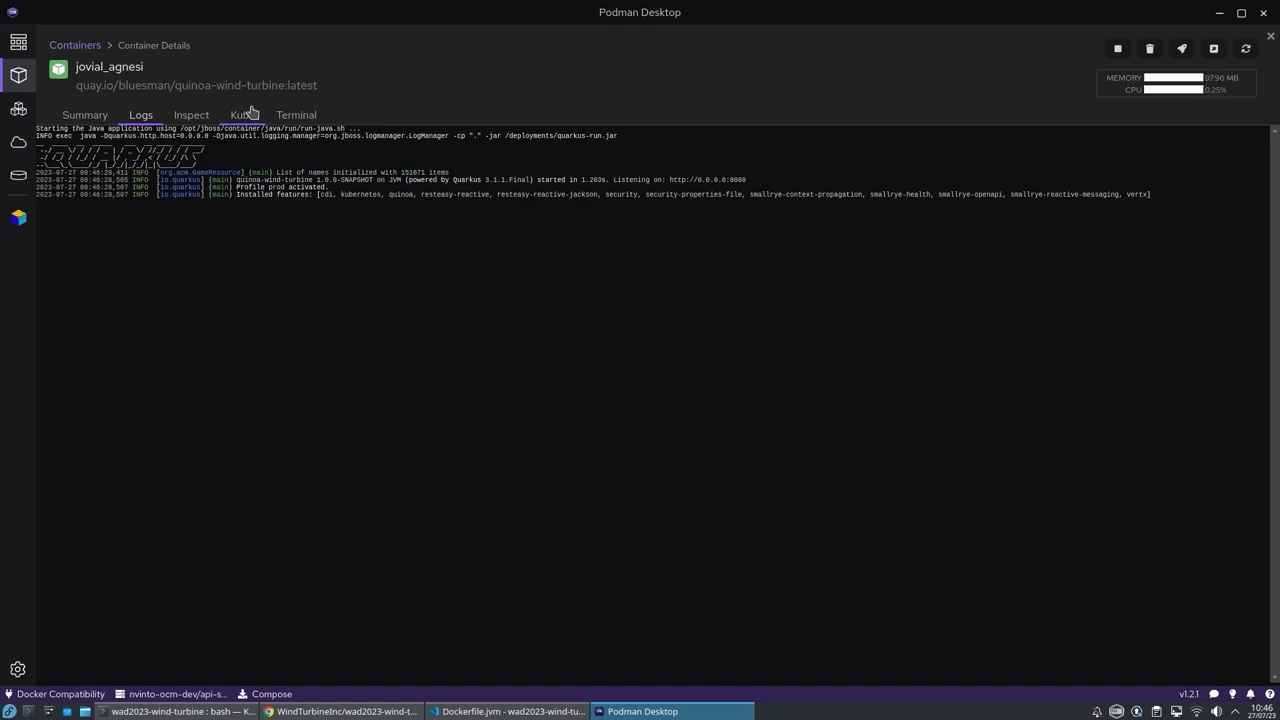
pyautogui.click(289, 117)
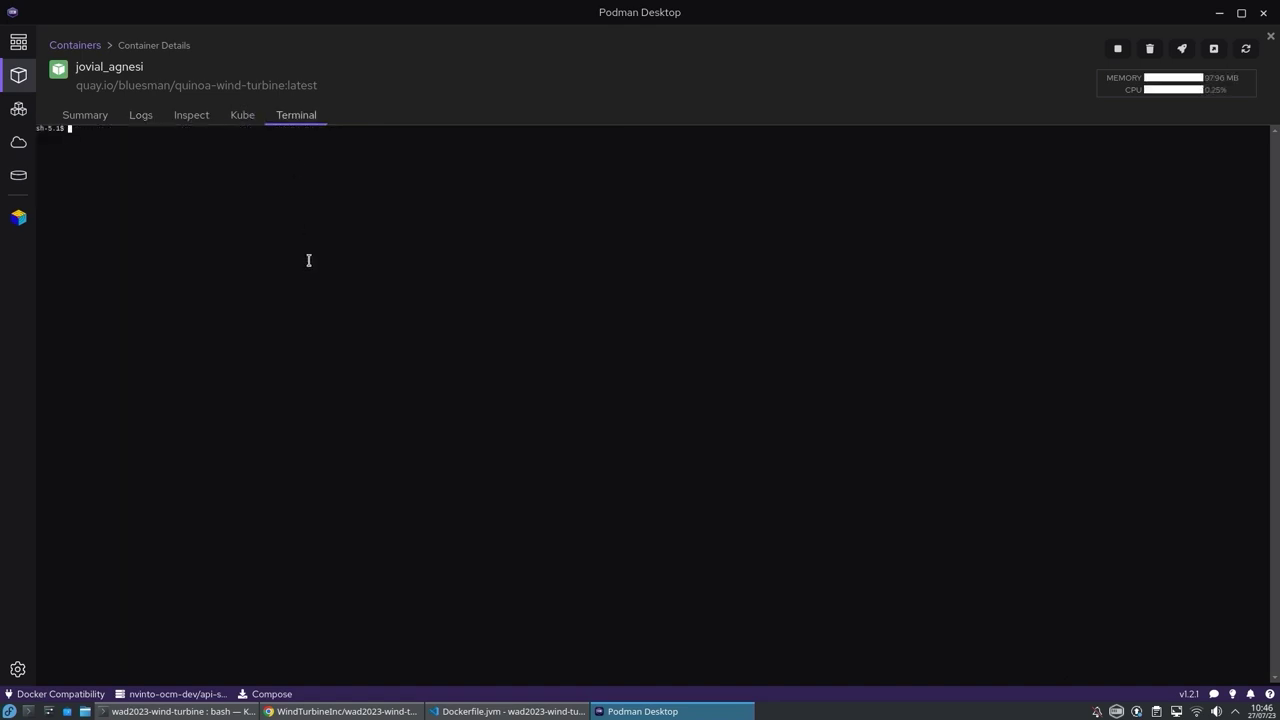
pyautogui.write('uname -')
pyautogui.press('BackSpace')
pyautogui.press('Return')
pyautogui.click(1215, 49)
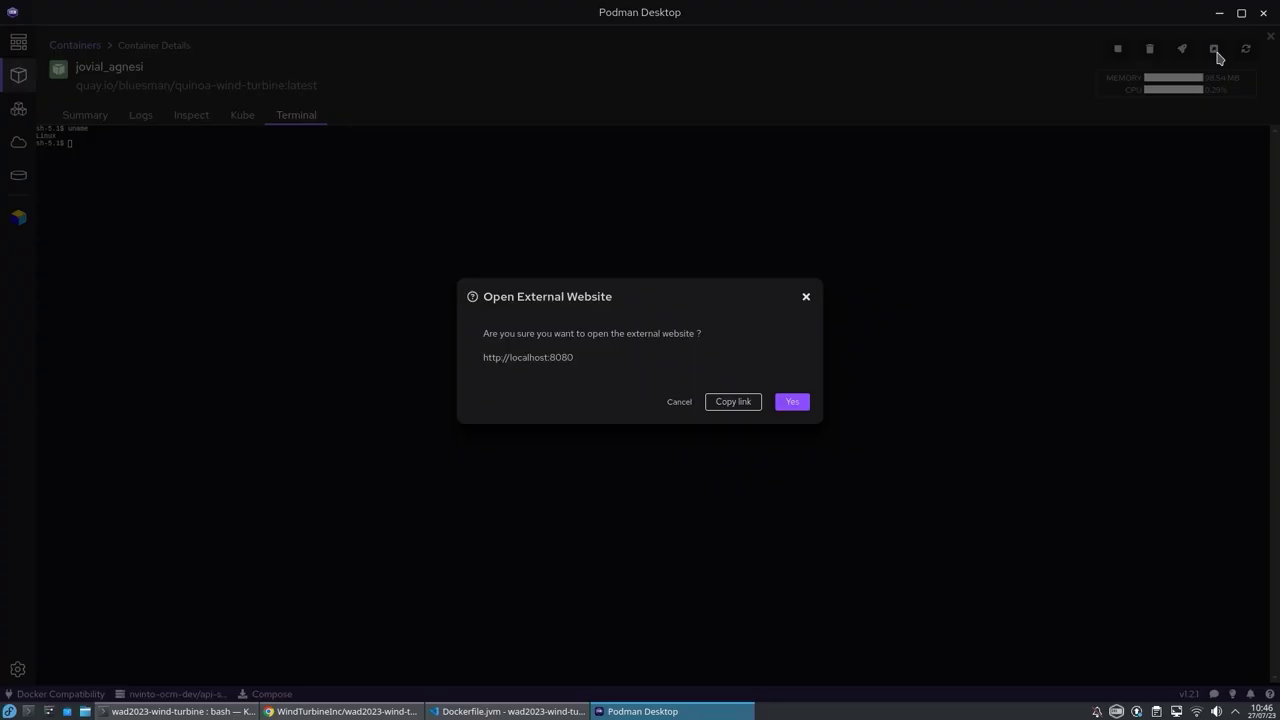
pyautogui.click(792, 401)
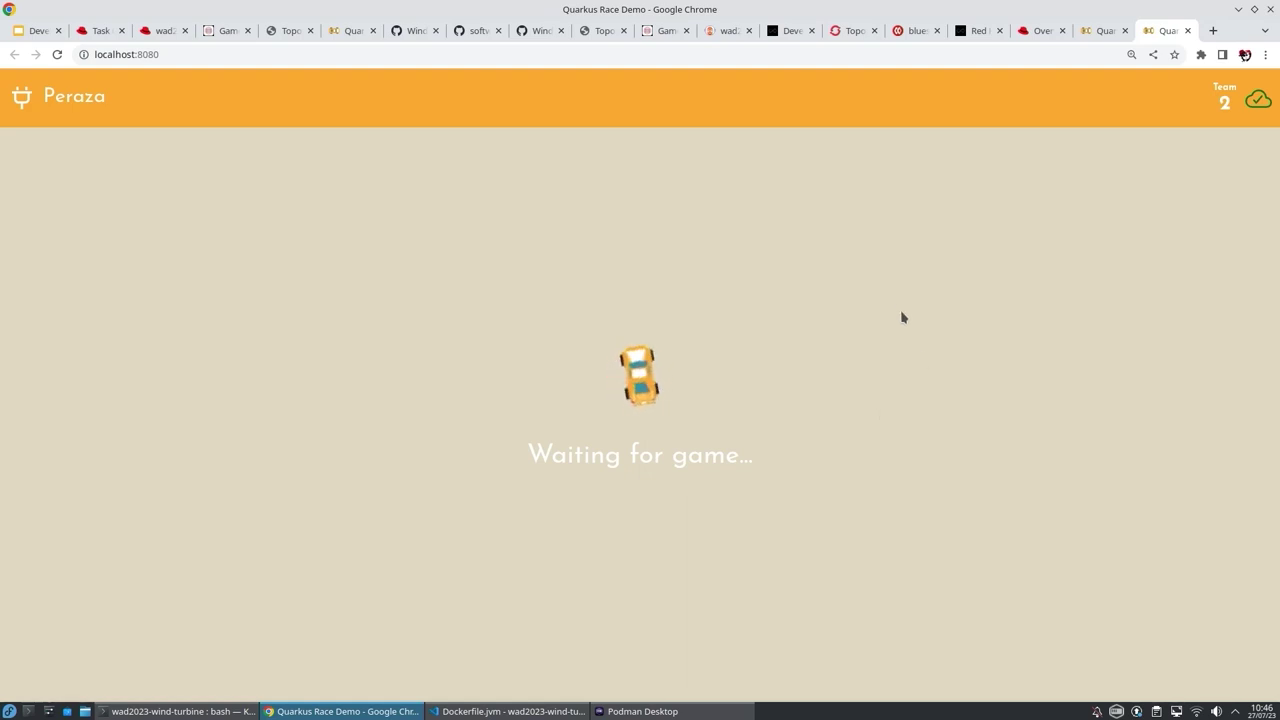
# Step: Look at the Developer Sandbox page and the sandbox project's OpenShift topology in Chrome, and return to the container in Podman Desktop
pyautogui.click(790, 34)
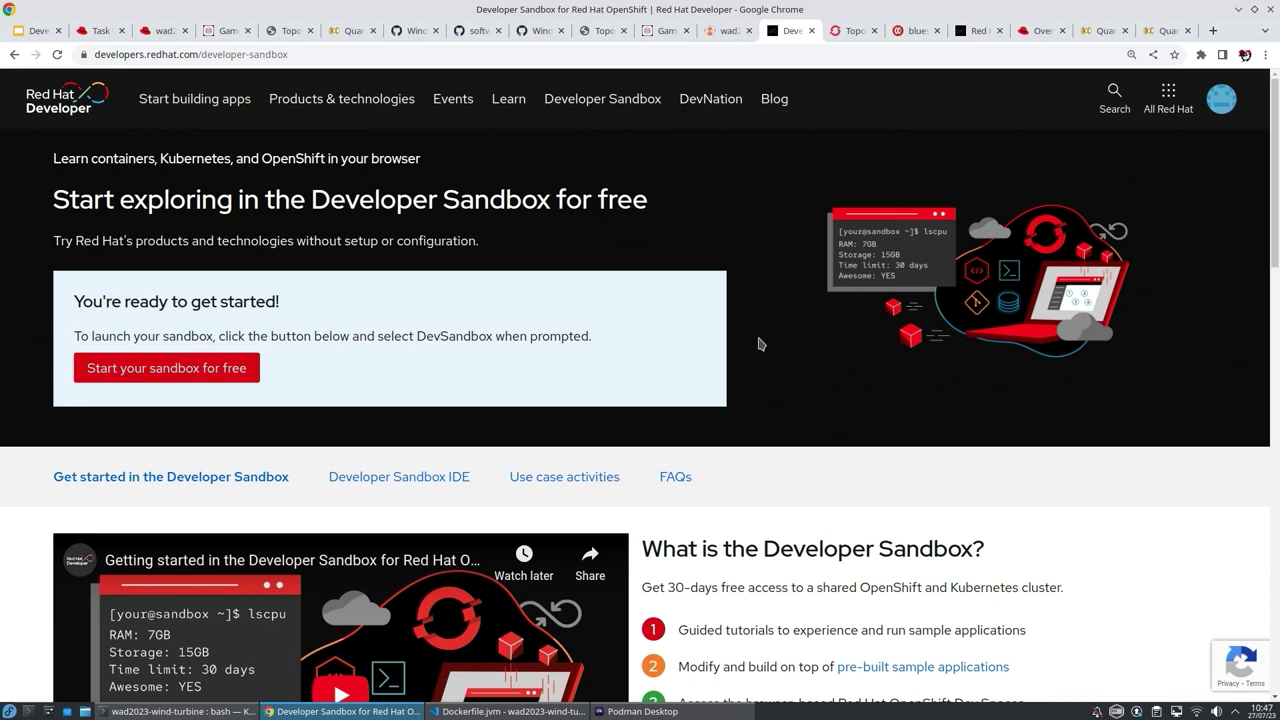
pyautogui.click(851, 31)
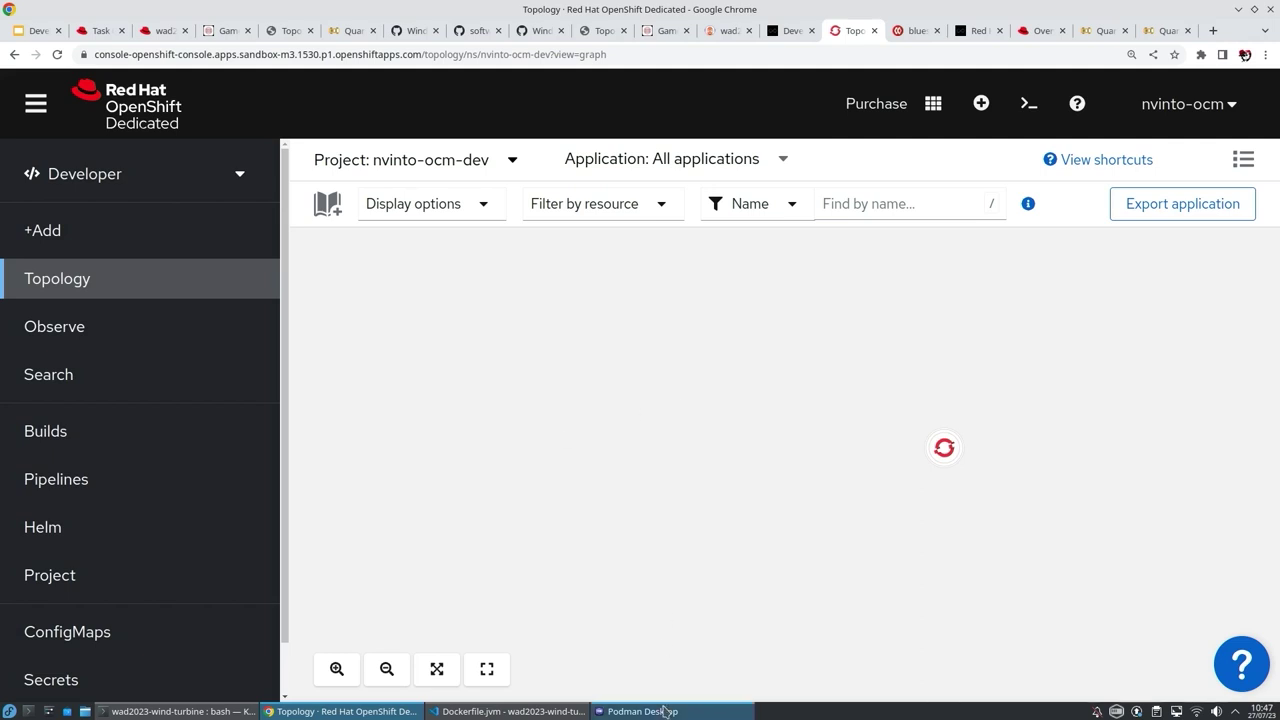
pyautogui.moveTo(665, 711)
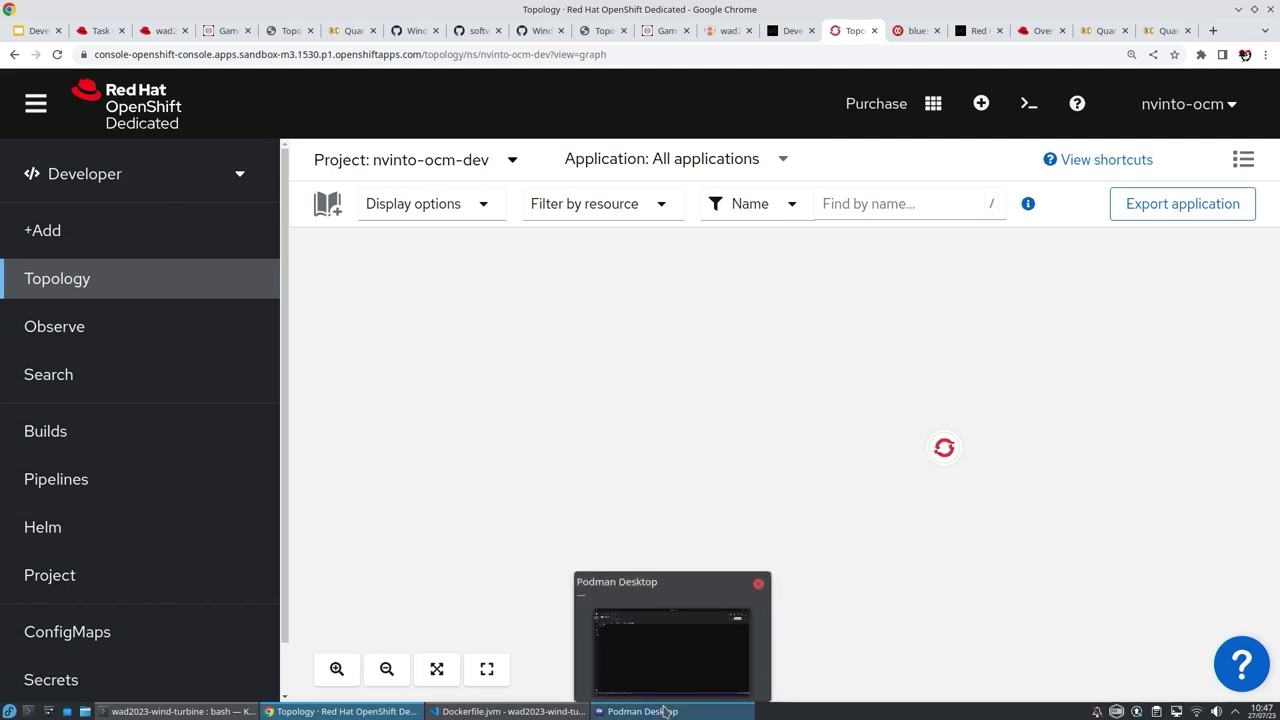
pyautogui.click(665, 711)
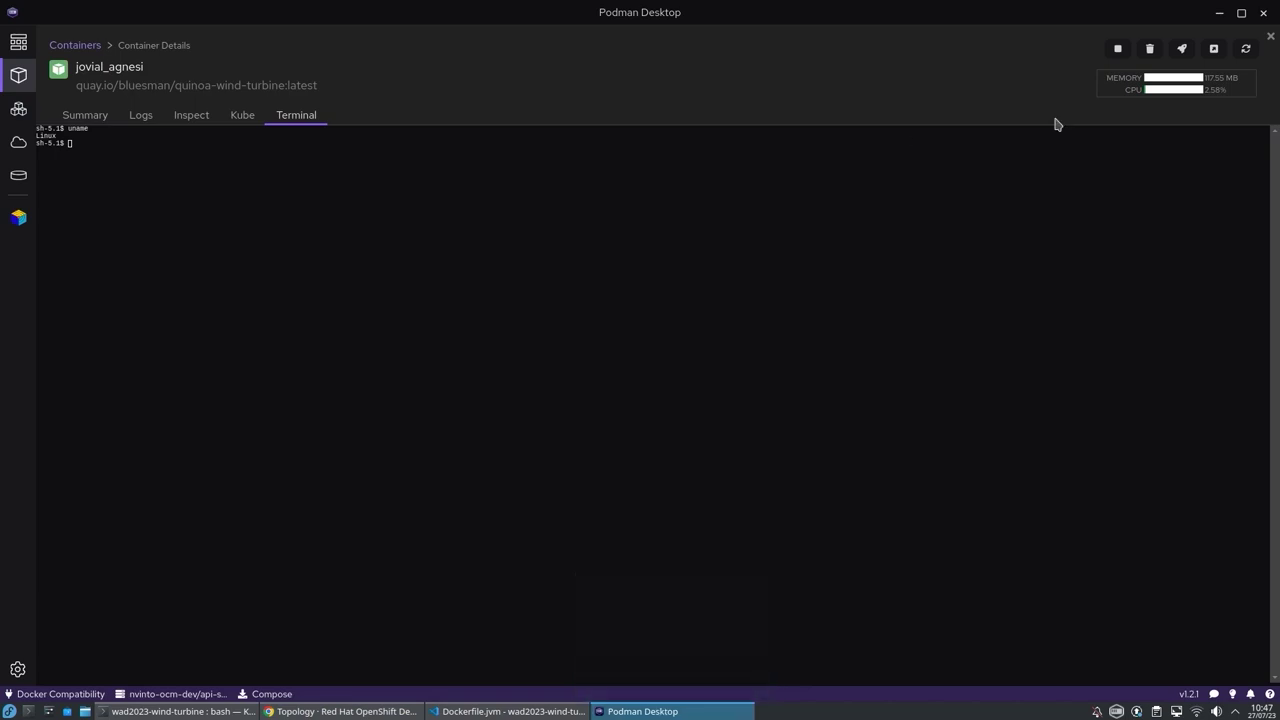